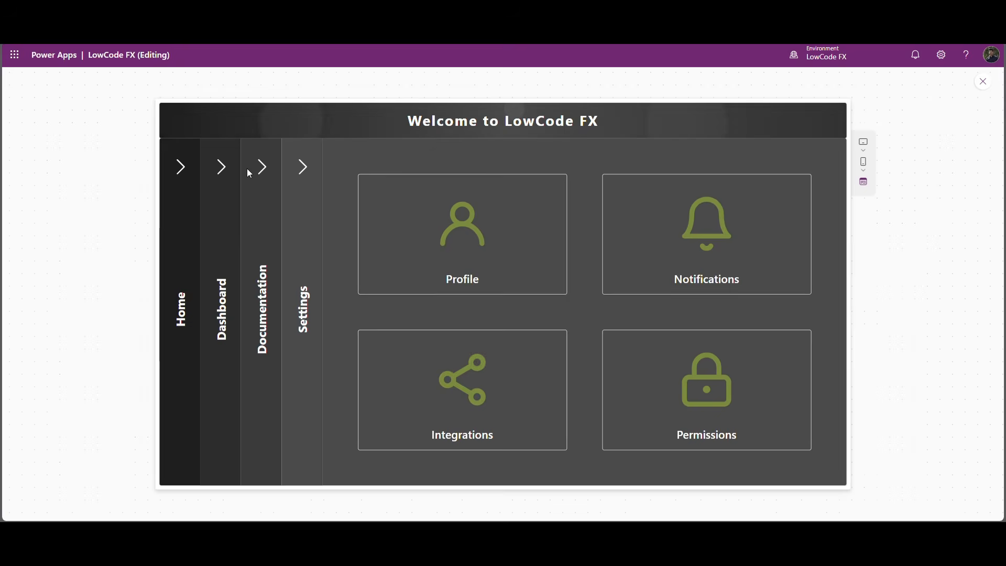
# Try out the finished menu in the app preview by expanding the Home, Dashboard, Documentation and Settings sections.
pyautogui.click(225, 167)
pyautogui.click(181, 166)
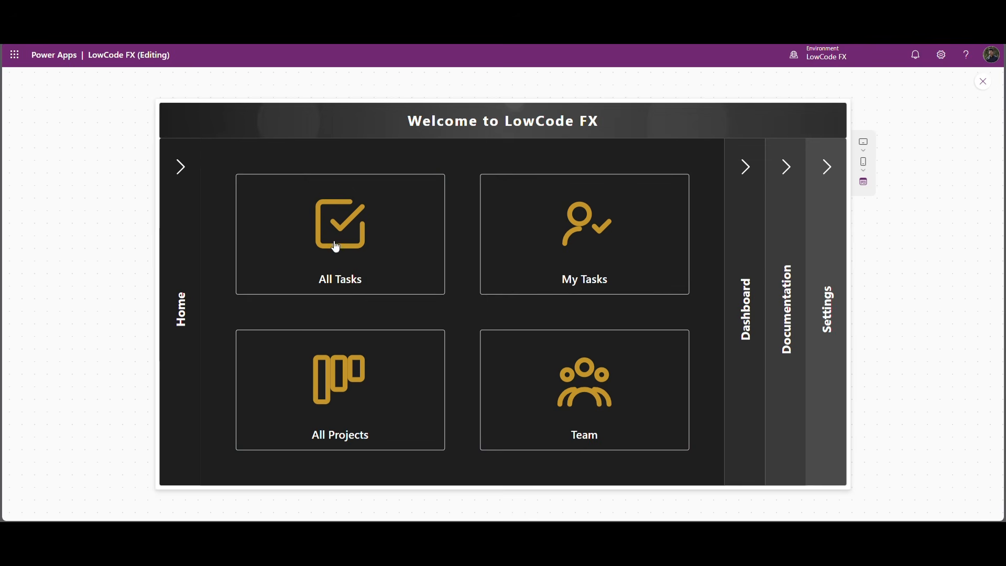
pyautogui.click(746, 168)
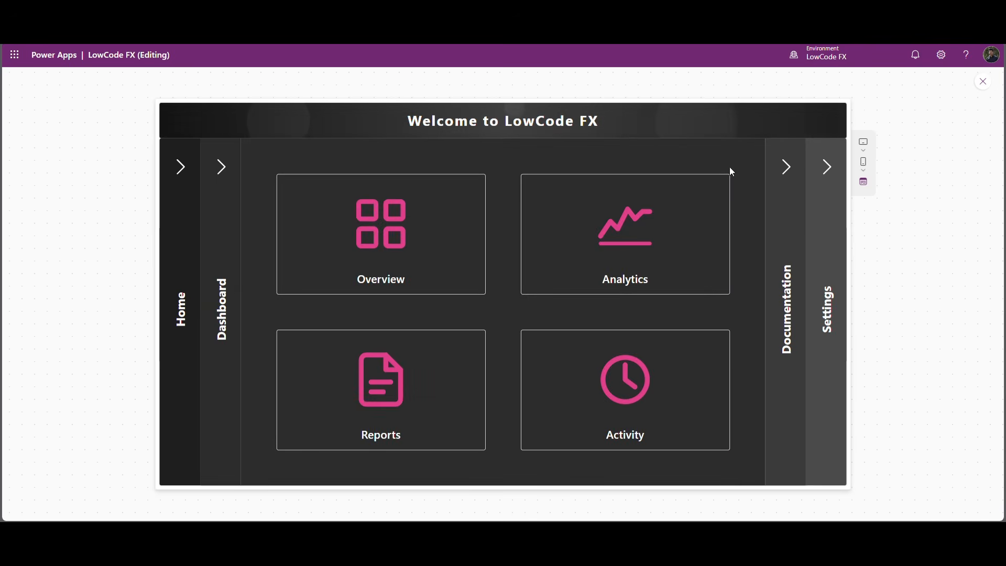
pyautogui.click(790, 173)
pyautogui.click(827, 175)
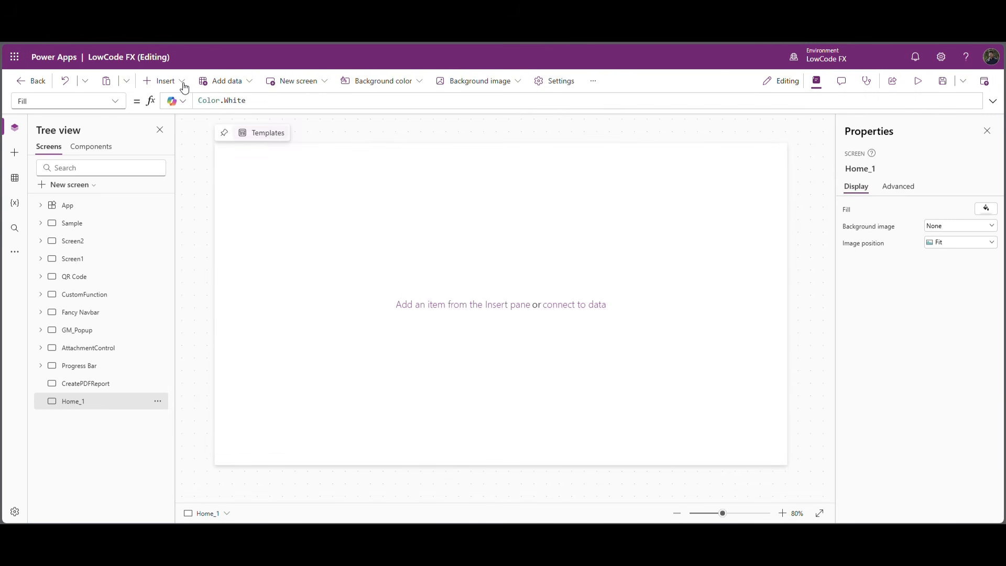
# Insert a vertical container on the Home_1 screen and set its position to X 0, Y 0.
pyautogui.click(185, 81)
pyautogui.write('verti')
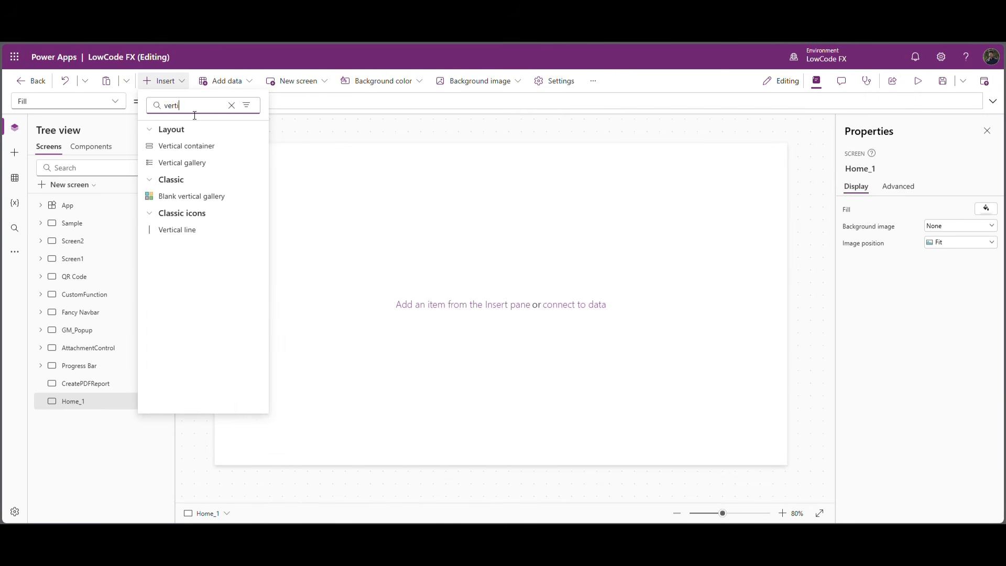
pyautogui.click(189, 145)
pyautogui.click(943, 418)
pyautogui.write('0')
pyautogui.press('Tab')
pyautogui.write('0')
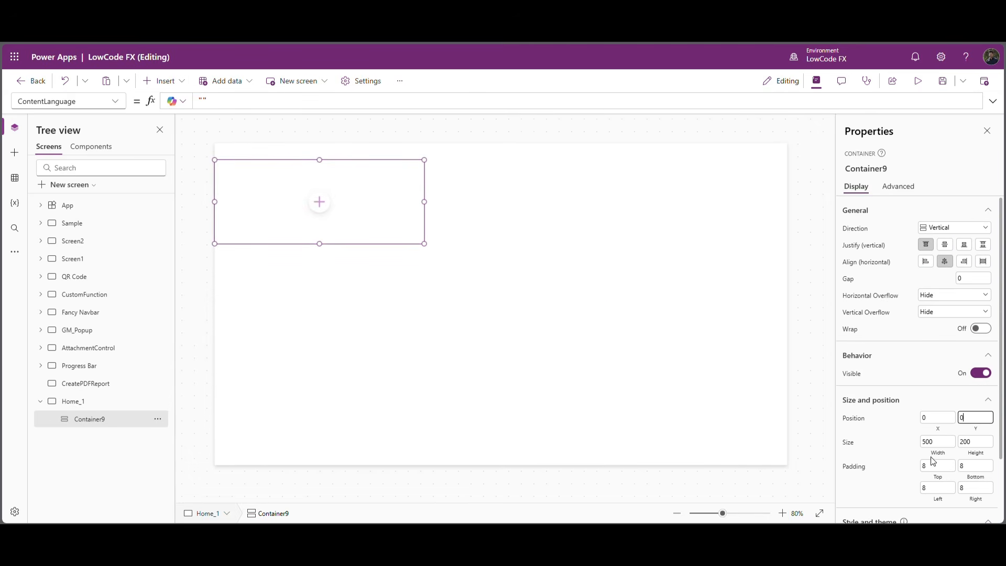
# Size the vertical container to the full screen with width Parent.Width and height Parent.Height.
pyautogui.click(942, 453)
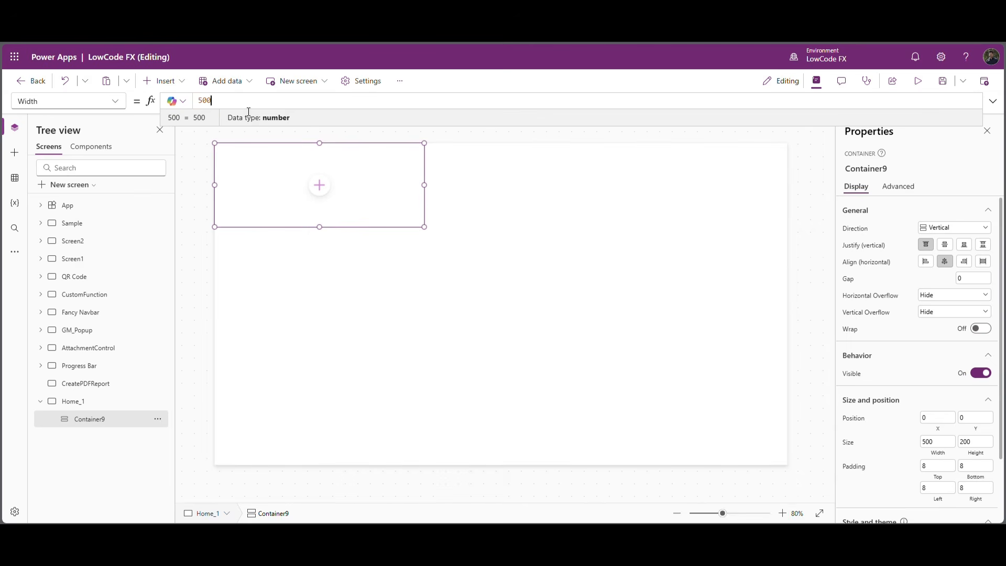
pyautogui.hotkey('ctrl', 'a')
pyautogui.write('Parent.Width')
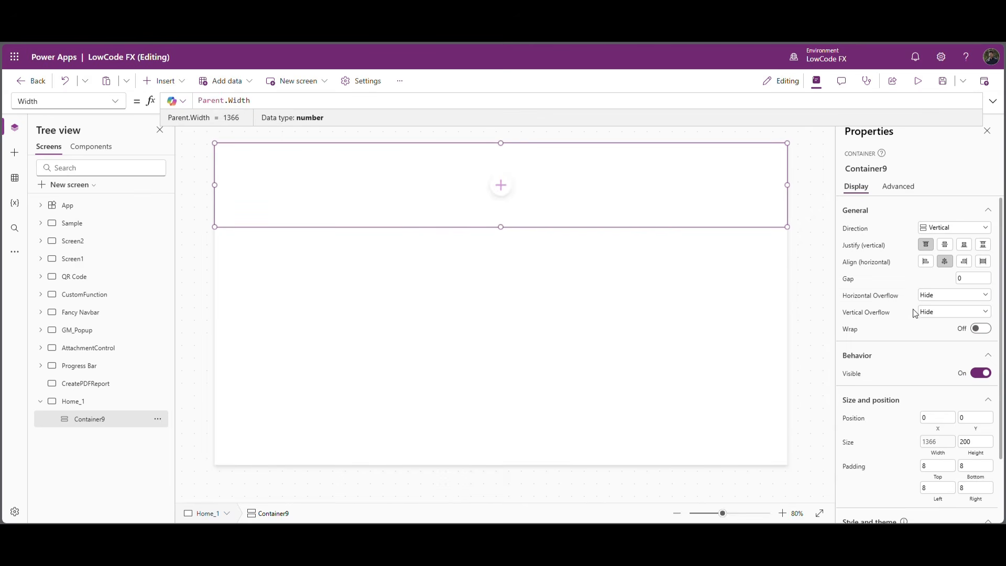
pyautogui.click(970, 458)
pyautogui.write('parent.Height')
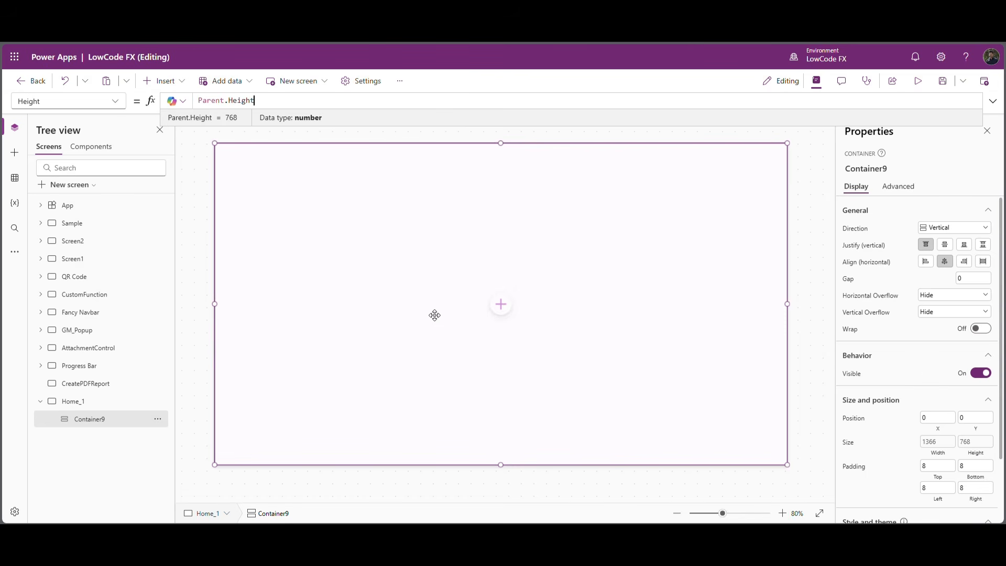
pyautogui.click(434, 315)
# Add a horizontal container inside the vertical container and set its height to 70.
pyautogui.click(501, 303)
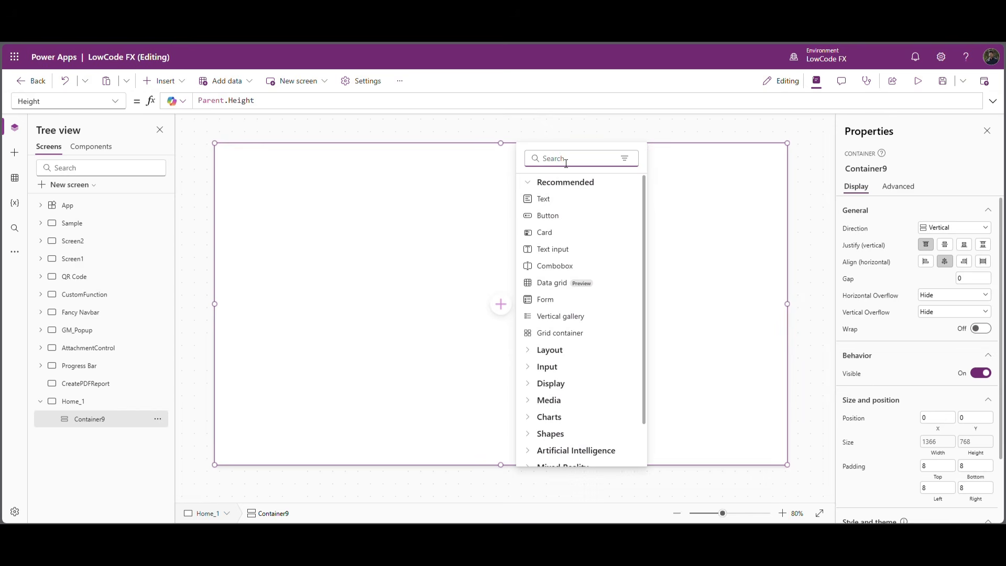
pyautogui.write('hor')
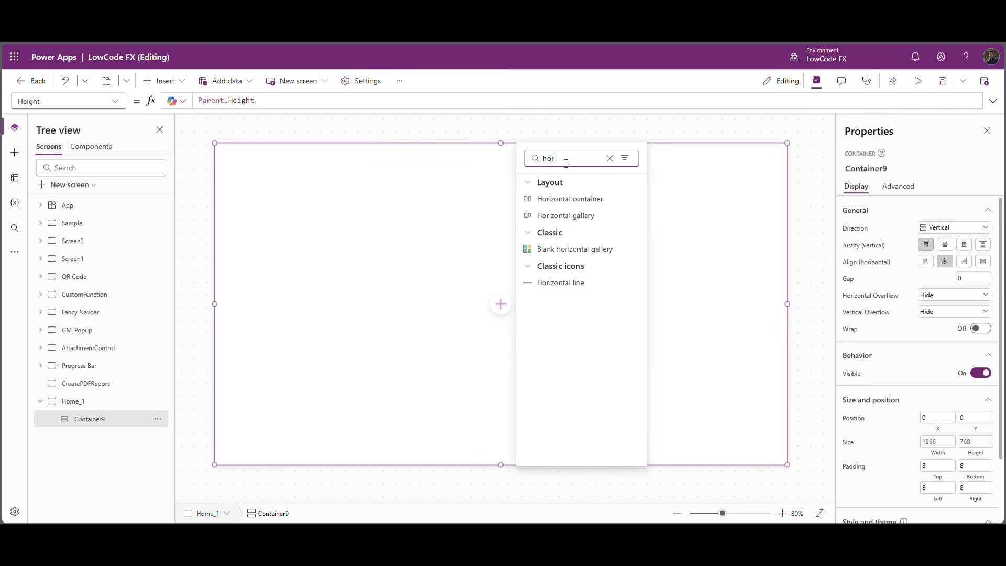
pyautogui.click(599, 198)
pyautogui.scroll(-2, 907, 361)
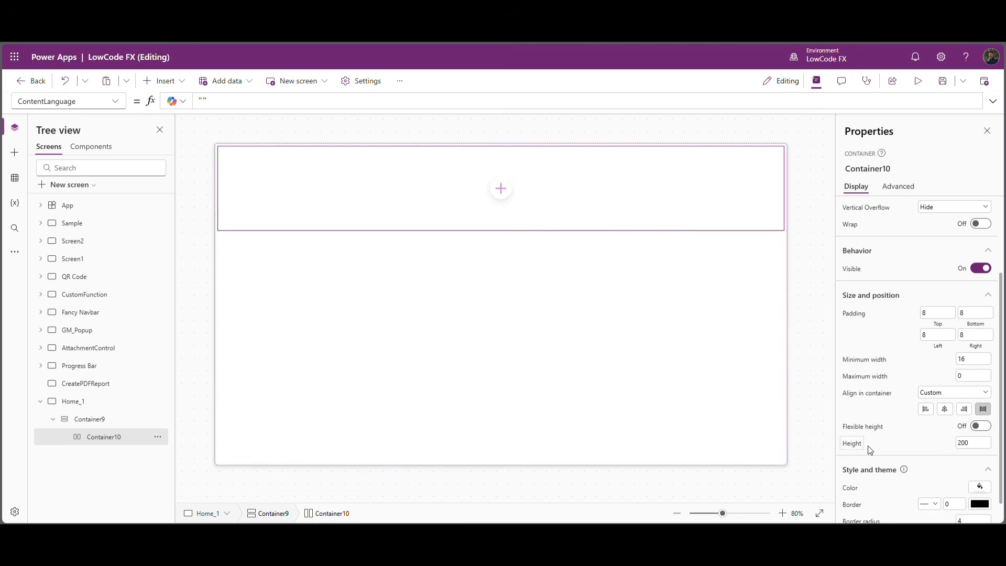
pyautogui.click(946, 444)
pyautogui.write('70')
pyautogui.press('Return')
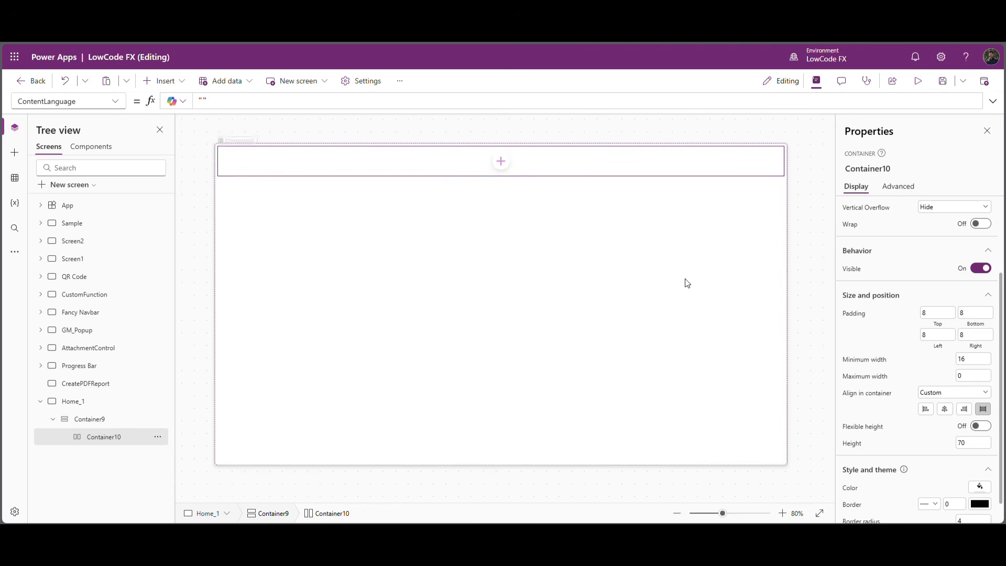
# Set the header container's top, bottom, left and right padding to 0.
pyautogui.click(932, 313)
pyautogui.write('0')
pyautogui.doubleClick(983, 315)
pyautogui.write('0')
pyautogui.doubleClick(939, 338)
pyautogui.write('0')
pyautogui.click(978, 340)
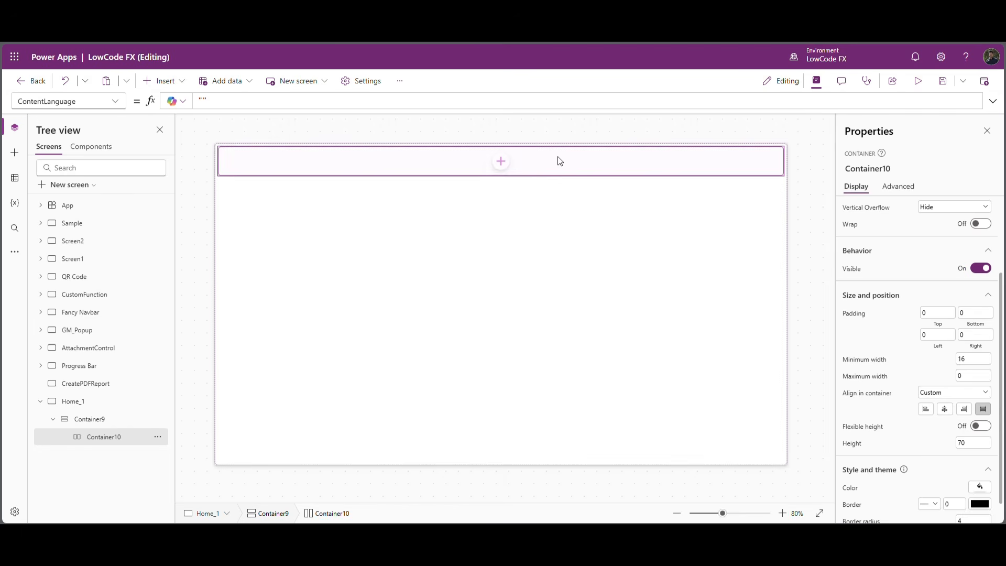
# Insert an image into the header container, enable its flexible width and set its height to Parent.Height.
pyautogui.click(501, 162)
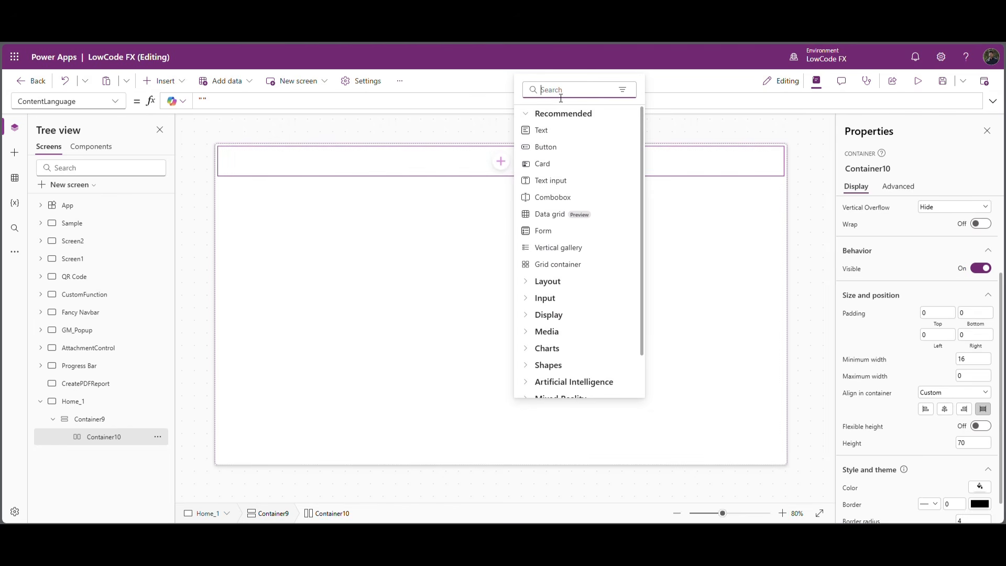
pyautogui.write('image')
pyautogui.click(545, 130)
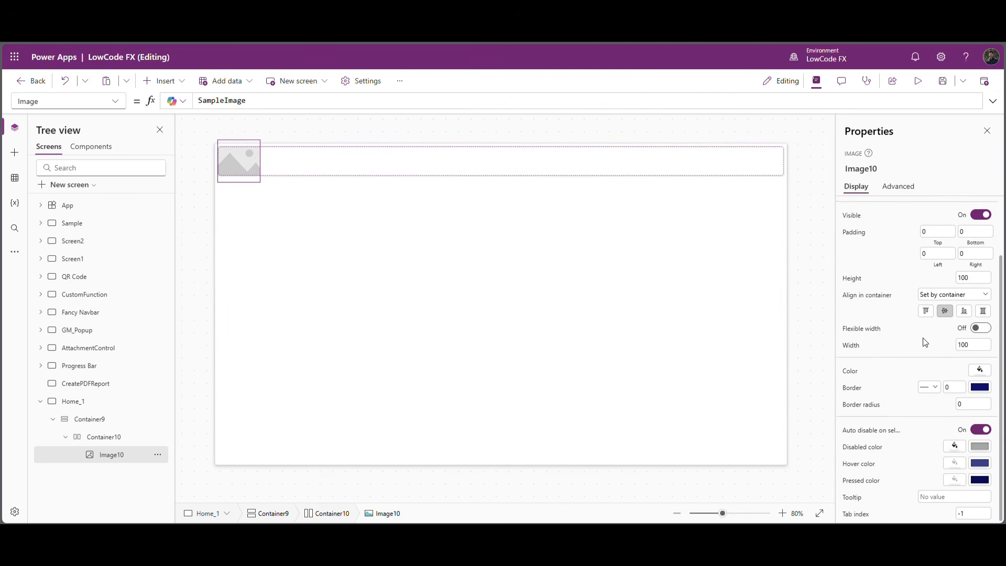
pyautogui.click(980, 328)
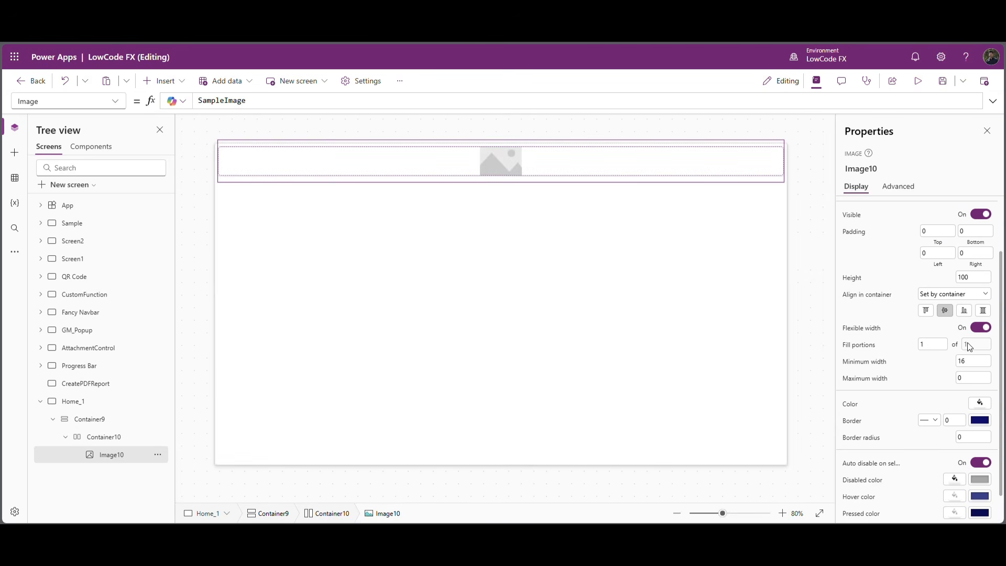
pyautogui.click(862, 281)
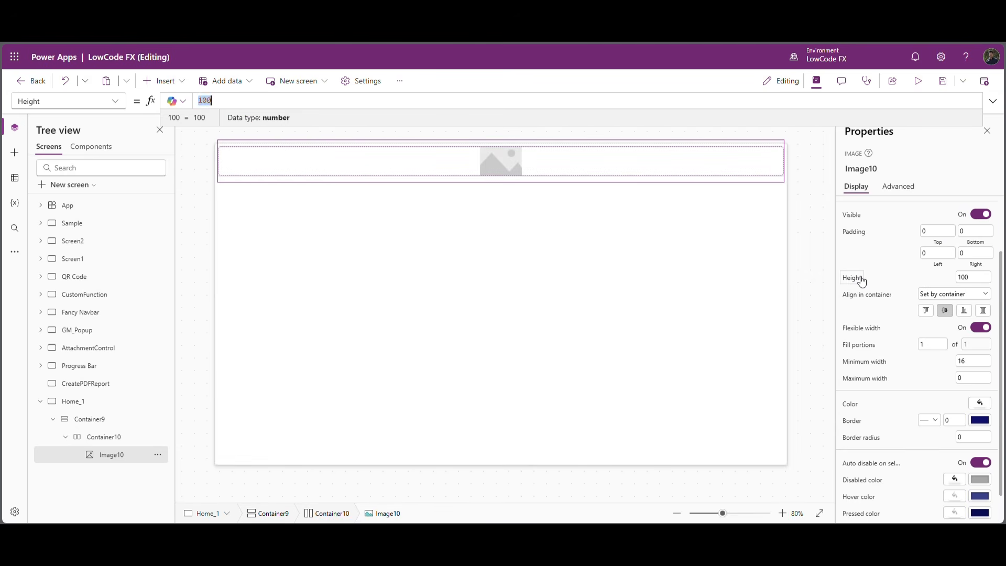
pyautogui.write('Parent.Height')
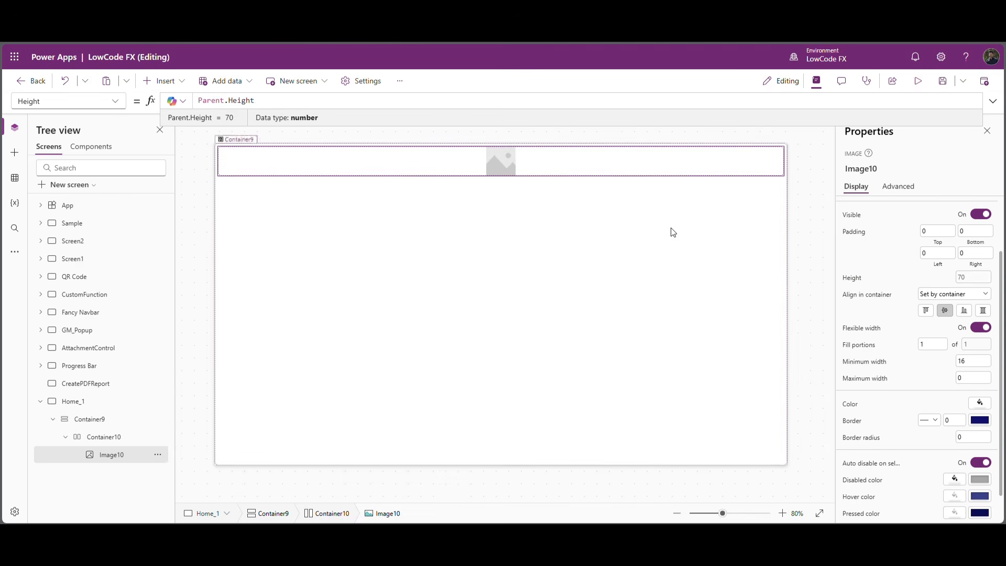
pyautogui.press('Return')
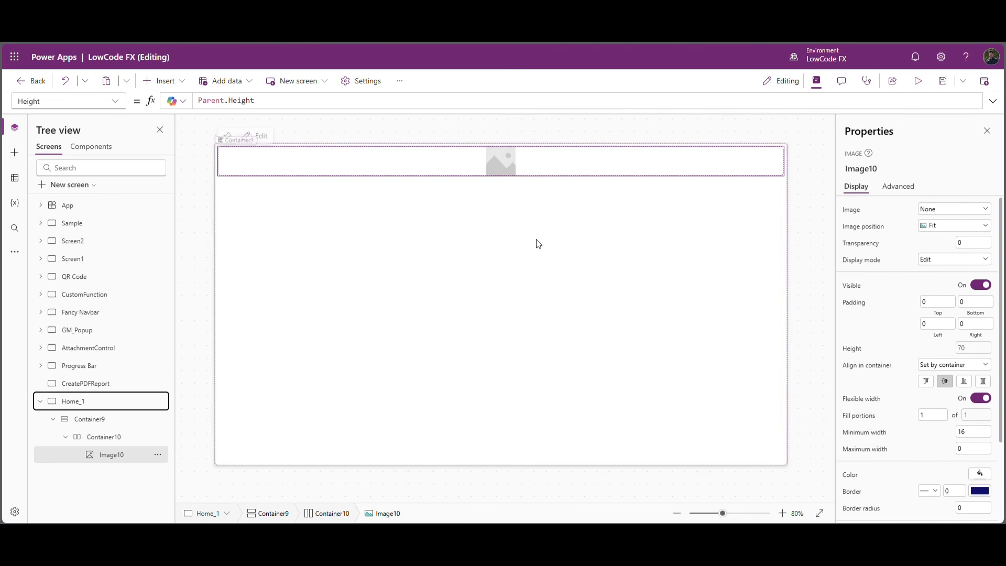
# Replace the header image's Image formula with the copied "Welcome to LowCode FX" SVG code and set its image position to Fill.
pyautogui.click(117, 102)
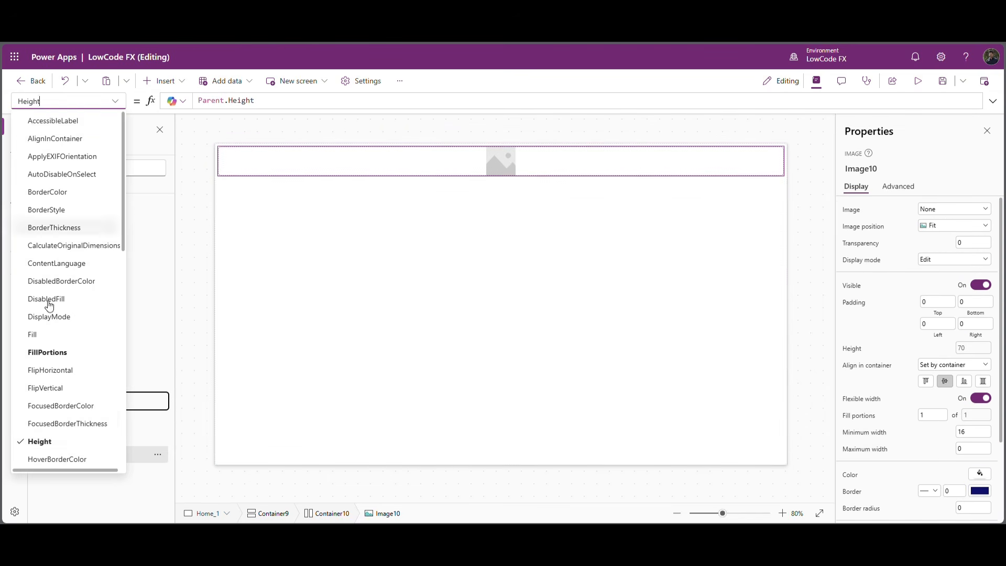
pyautogui.scroll(-3, 53, 440)
pyautogui.click(44, 338)
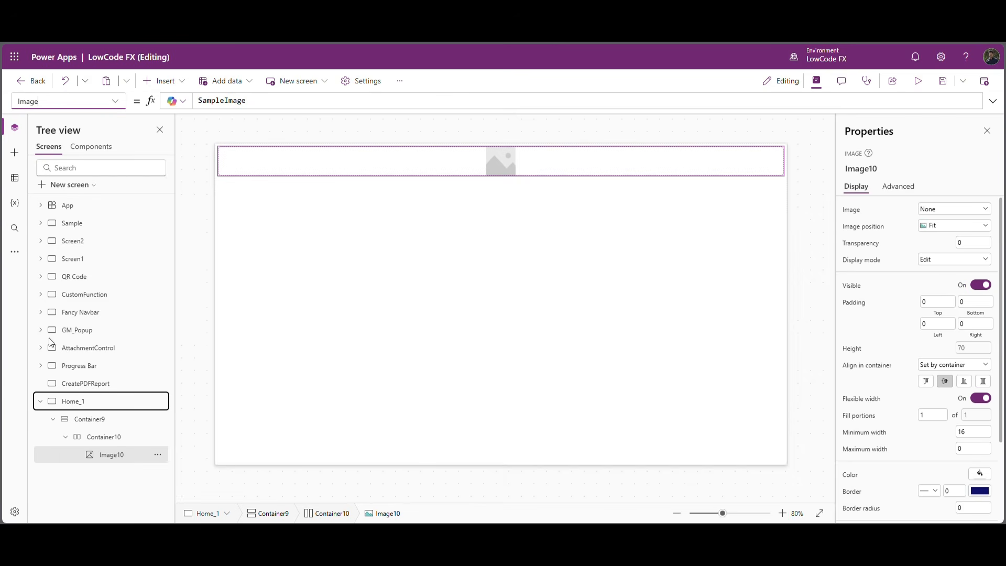
pyautogui.doubleClick(239, 103)
pyautogui.hotkey('ctrl', 'v')
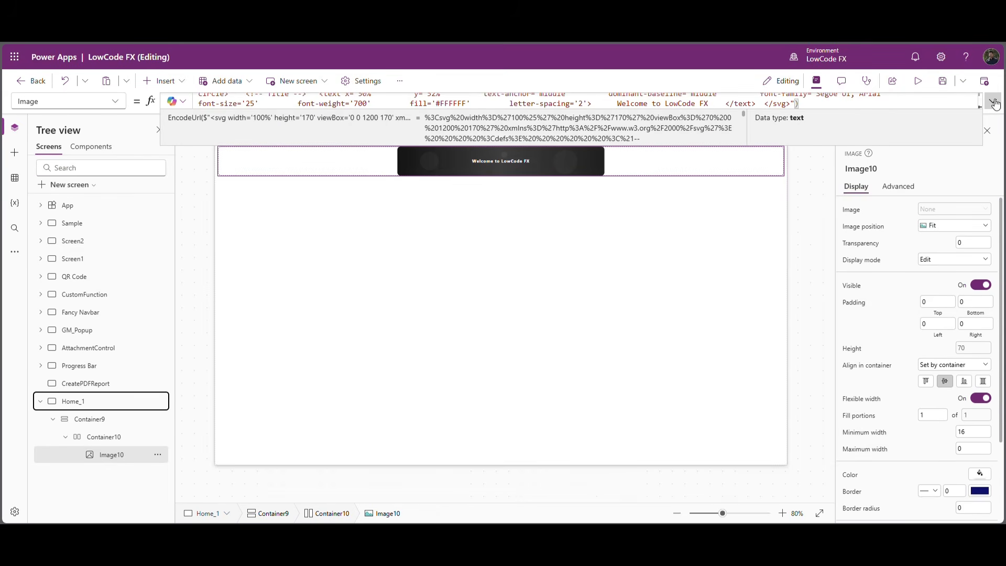
pyautogui.click(929, 230)
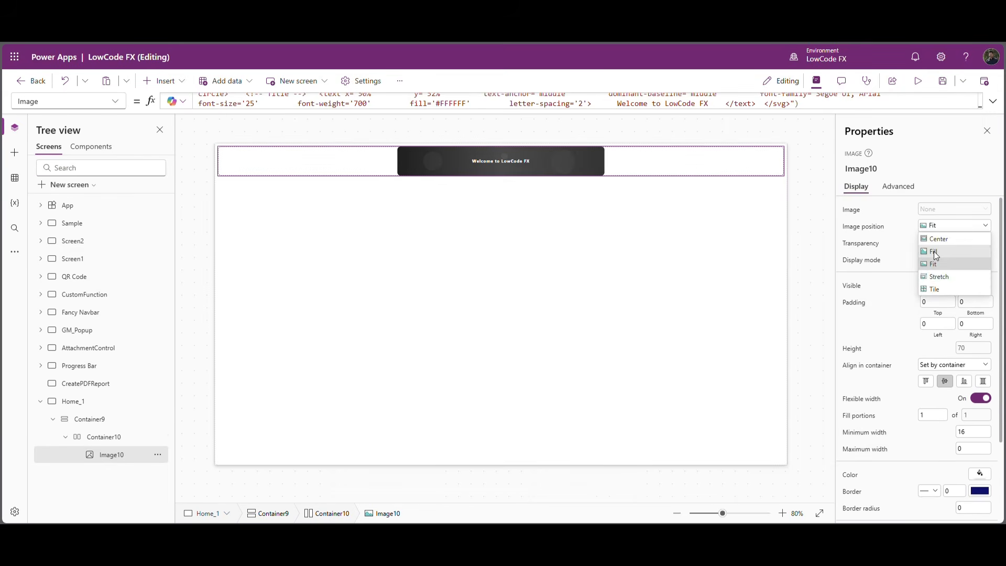
pyautogui.click(931, 251)
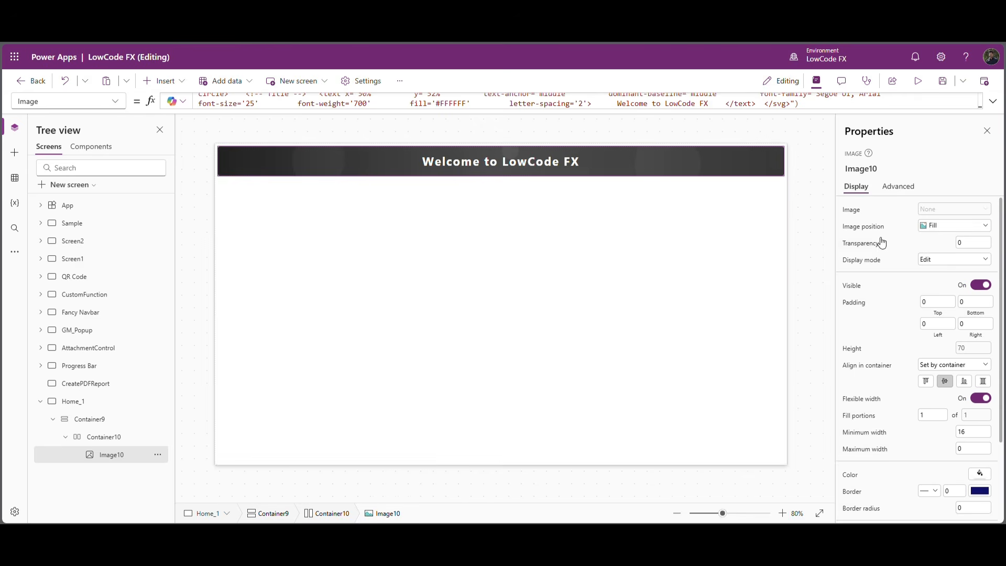
pyautogui.click(803, 181)
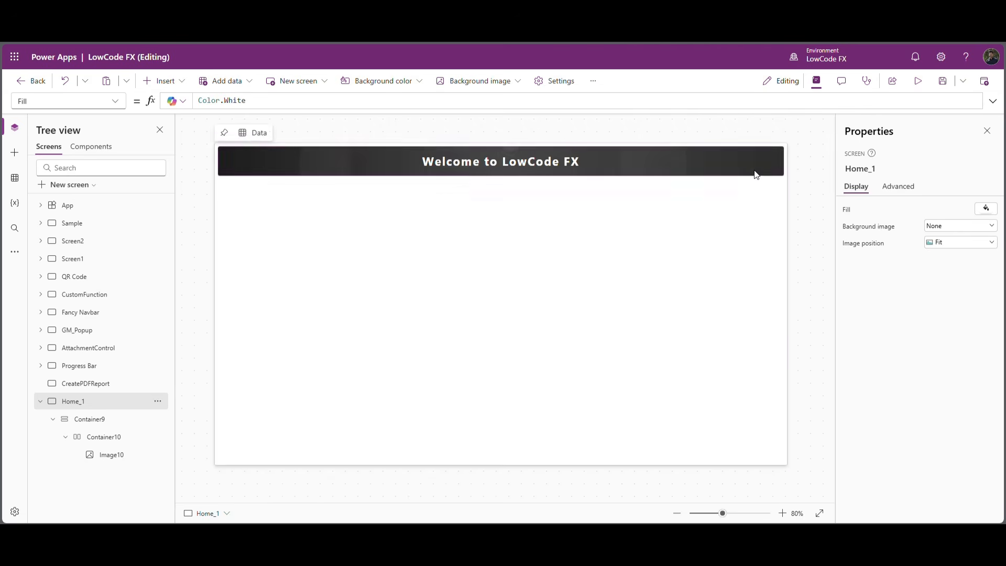
# Insert a second horizontal container into the full-screen vertical container, below the header.
pyautogui.click(676, 226)
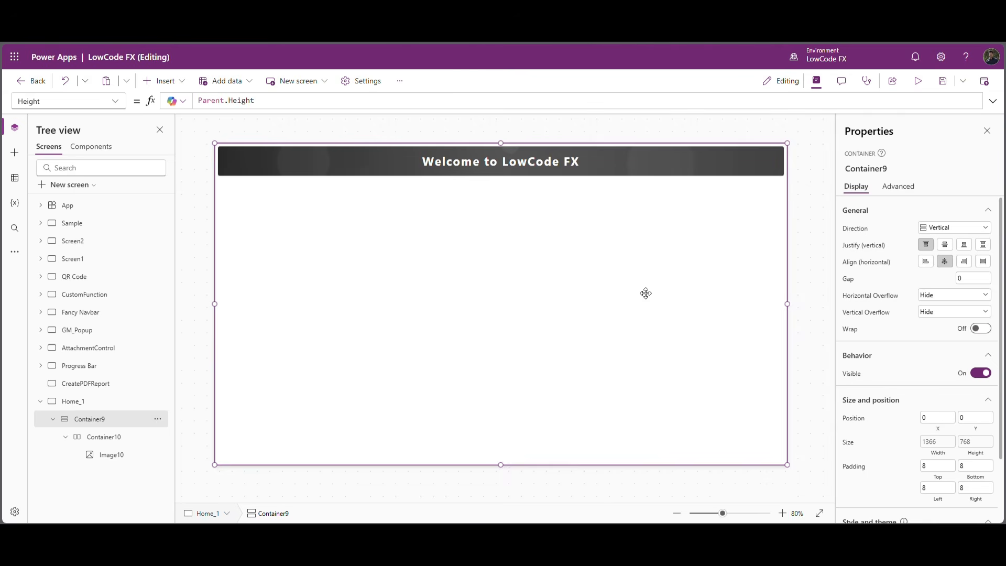
pyautogui.click(174, 82)
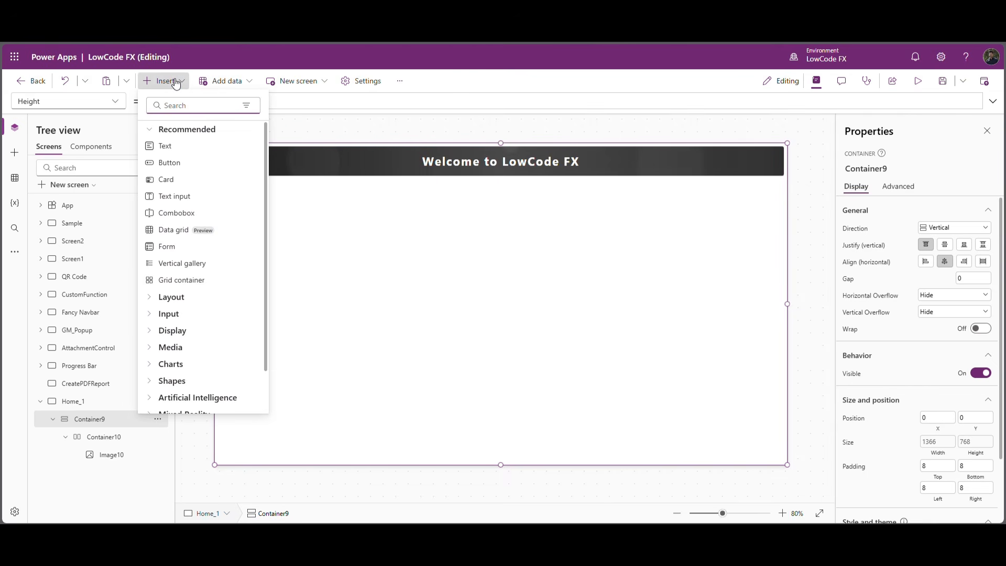
pyautogui.write('hori')
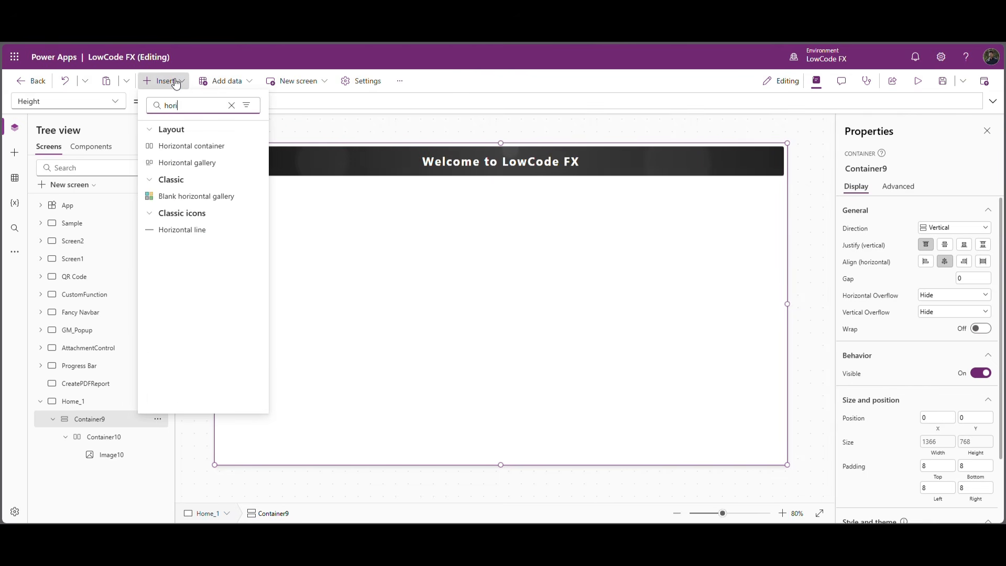
pyautogui.click(189, 146)
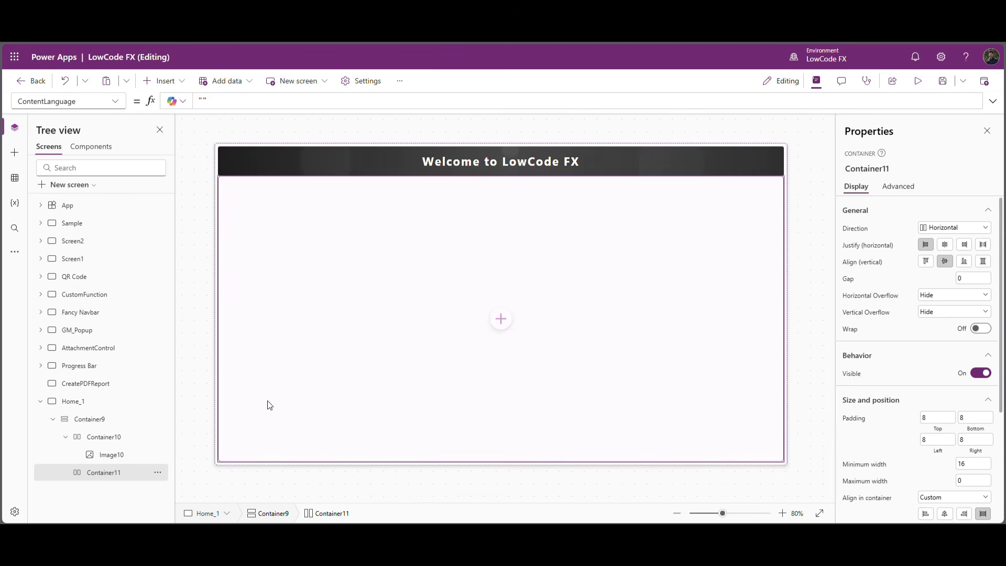
# Add a plain container inside the lower horizontal container, disable its flexible width and set its width to 80.
pyautogui.click(501, 318)
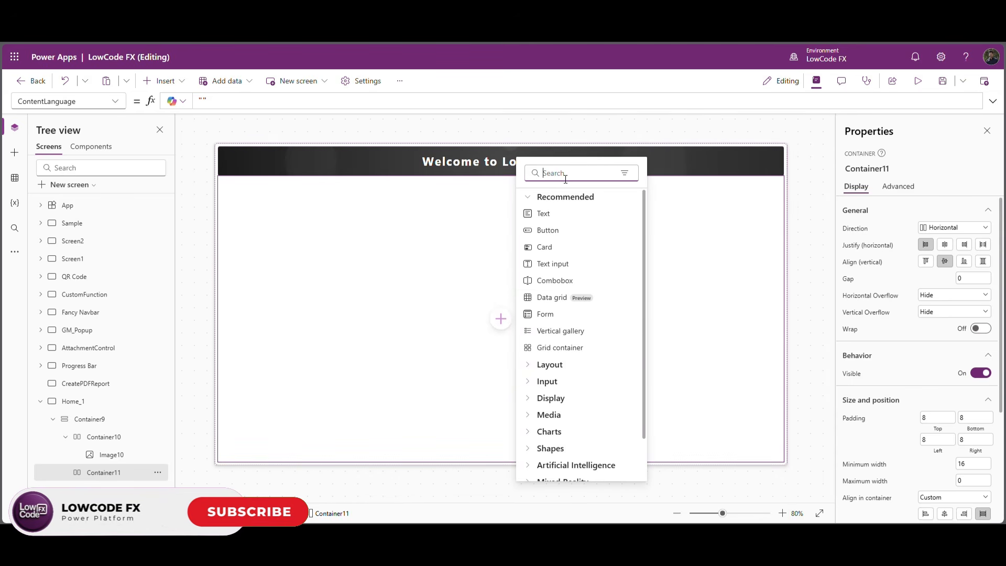
pyautogui.write('conta')
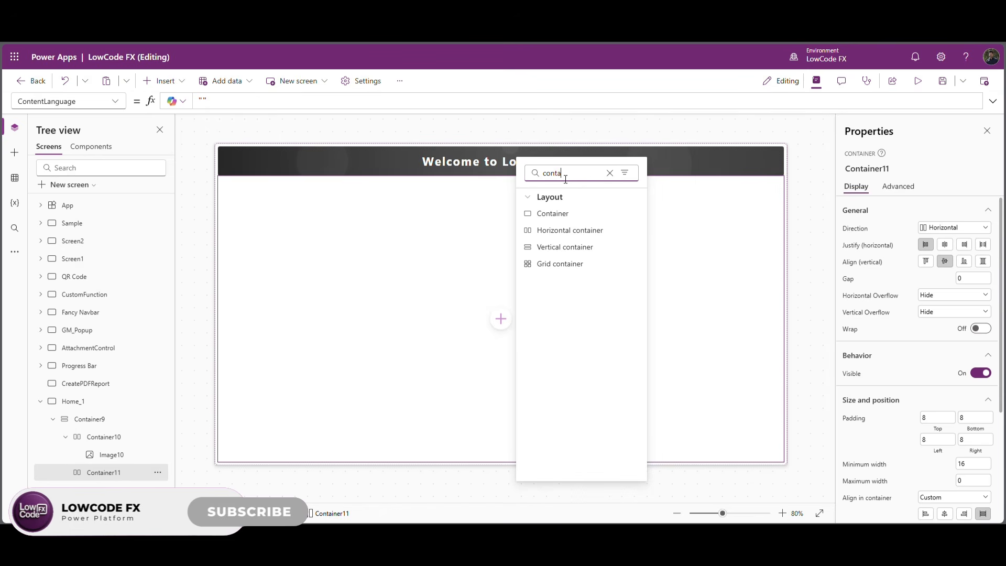
pyautogui.click(567, 214)
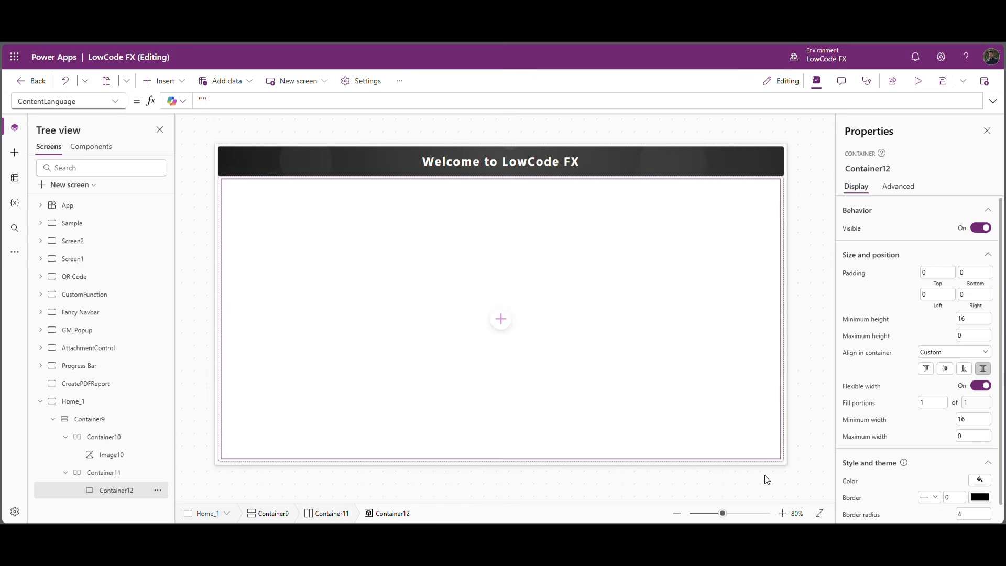
pyautogui.click(980, 386)
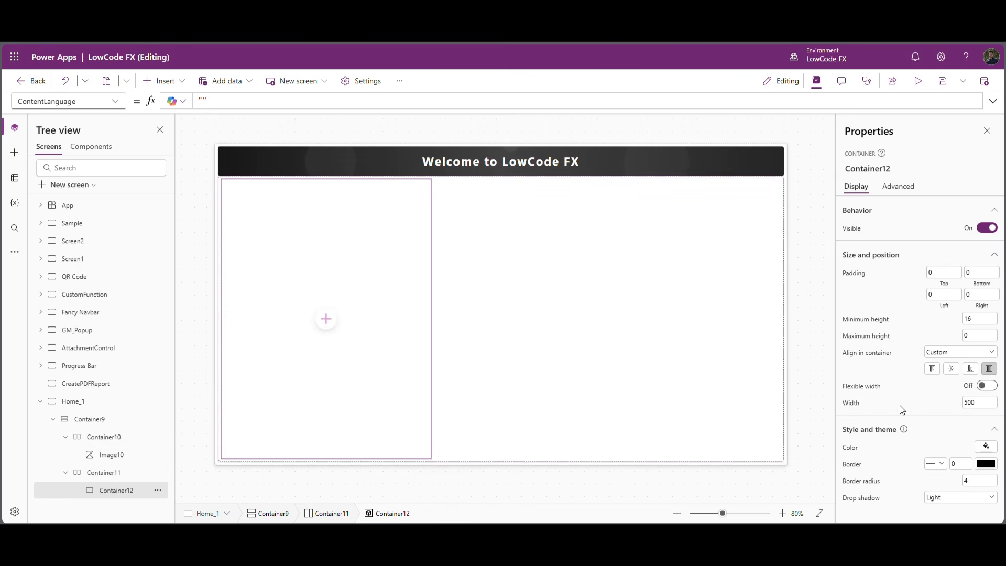
pyautogui.doubleClick(978, 405)
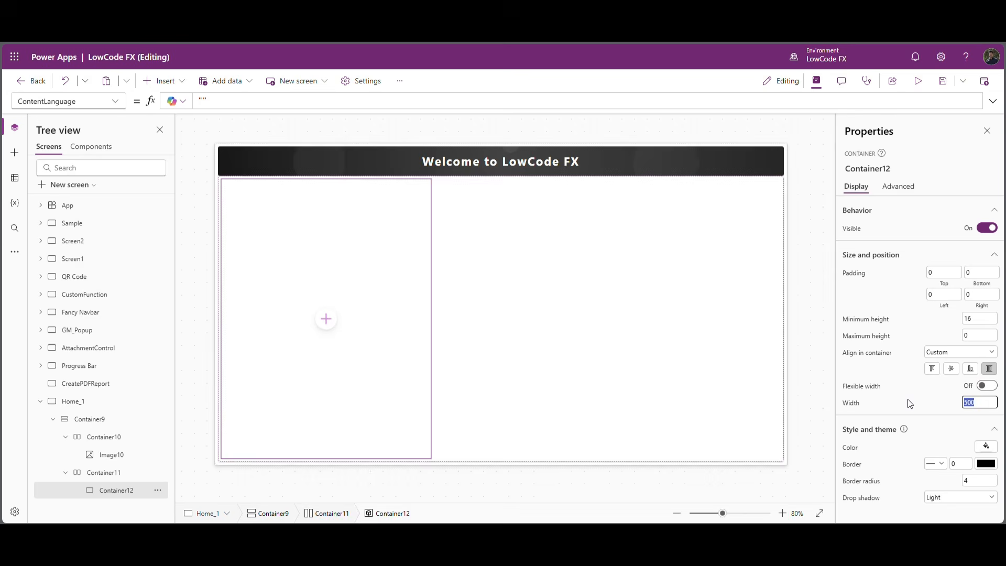
pyautogui.click(933, 391)
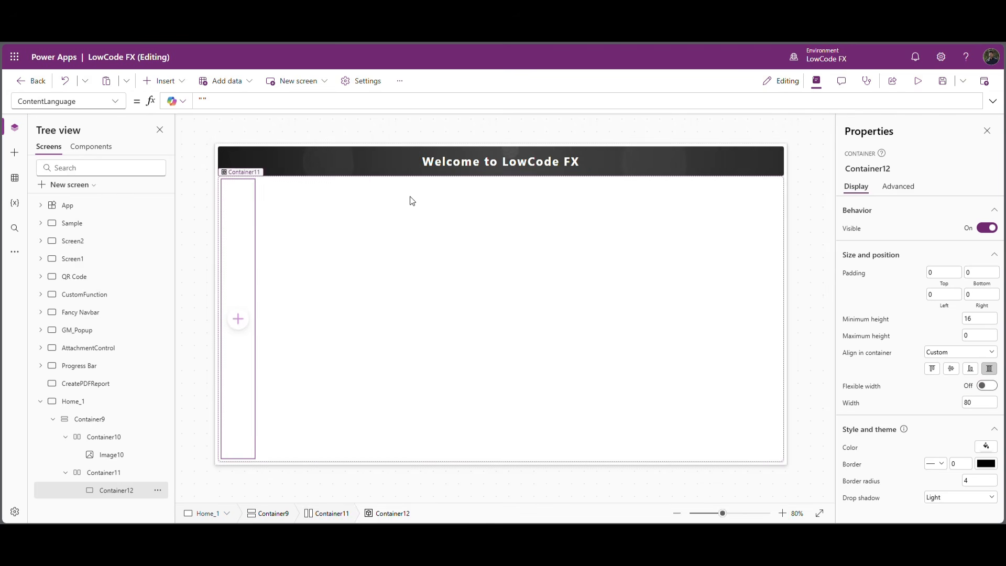
# Insert an HTML text control into the 80-wide container and set its Y position to 0.
pyautogui.click(236, 319)
pyautogui.write('Html')
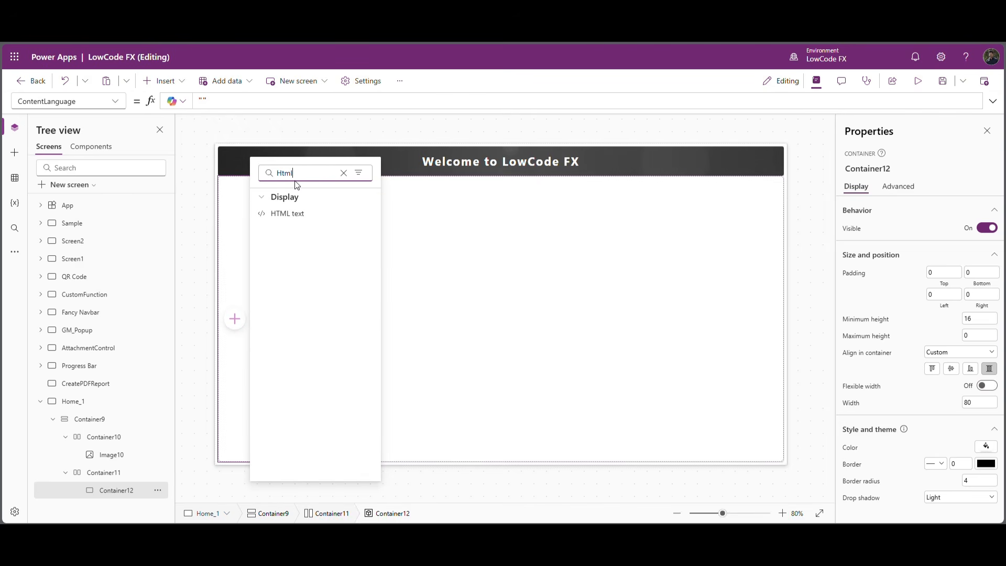
pyautogui.click(320, 213)
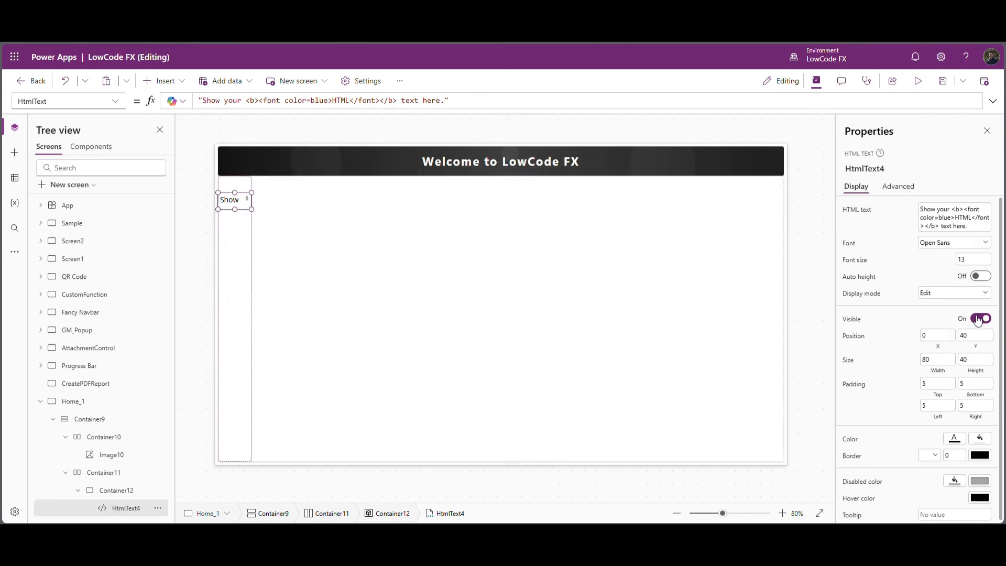
pyautogui.click(973, 338)
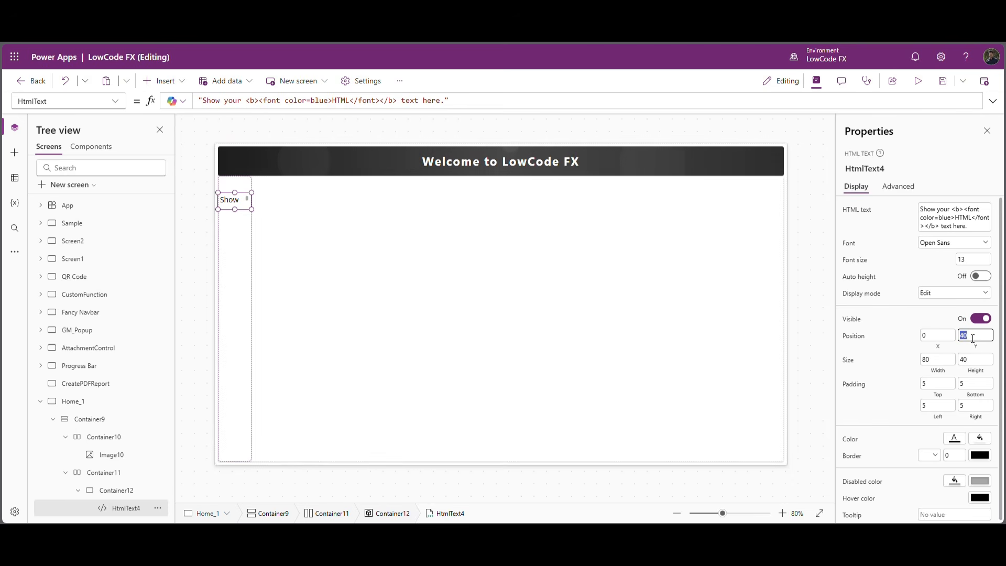
# Set the HTML text control's width to Parent.Width and its height to Parent.Height.
pyautogui.click(943, 371)
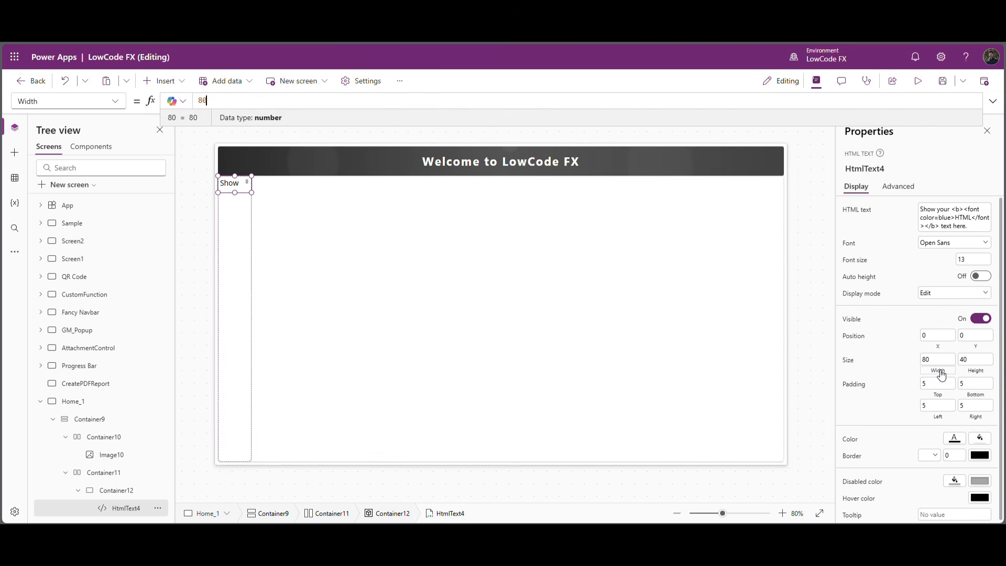
pyautogui.write('Parent.Width')
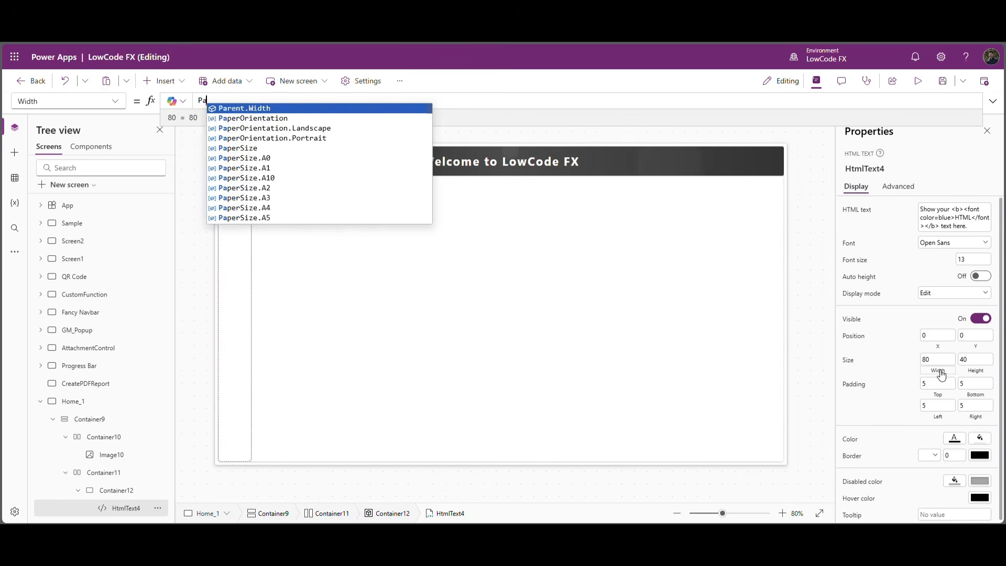
pyautogui.press('Tab')
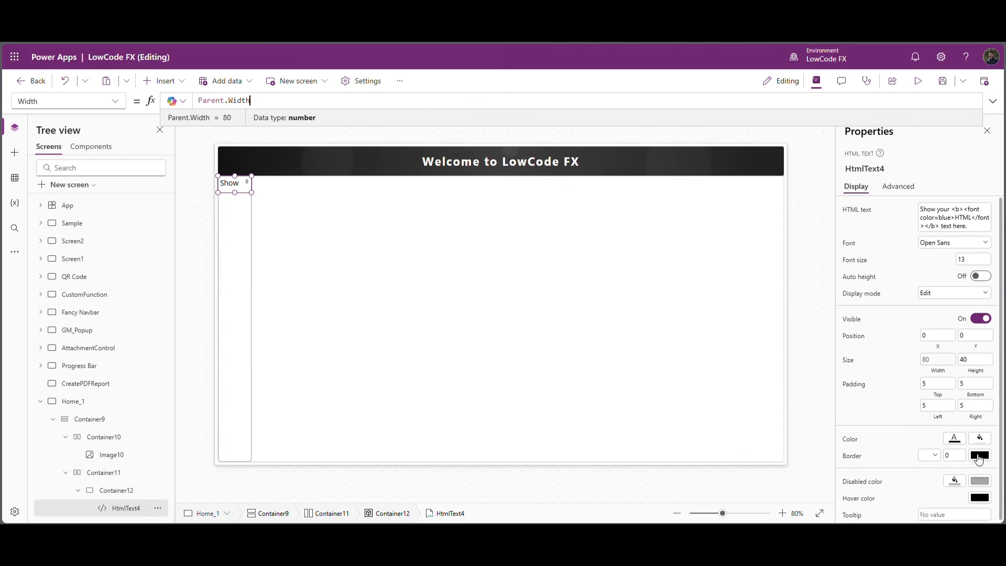
pyautogui.click(976, 376)
pyautogui.write('Parent.Height')
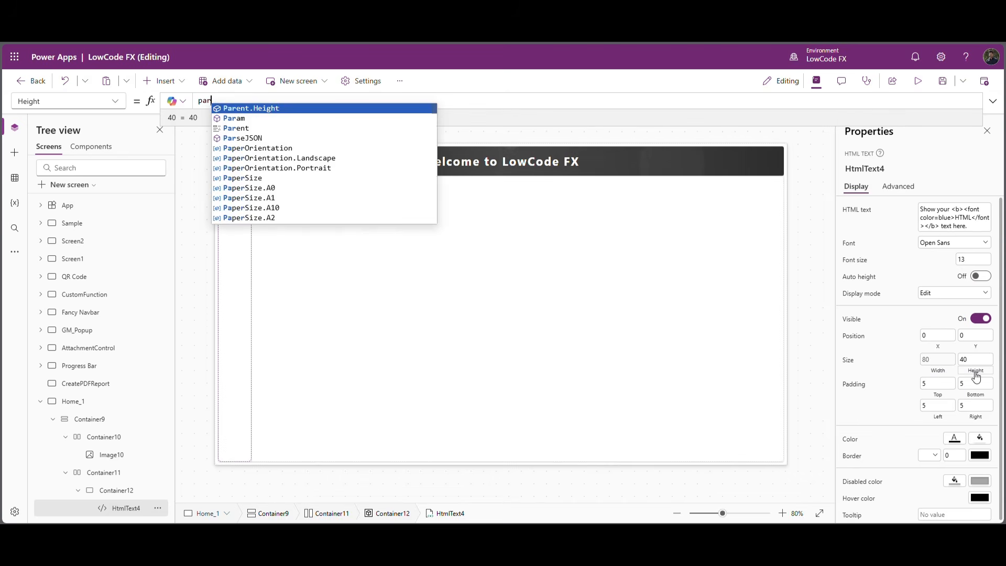
pyautogui.press('Tab')
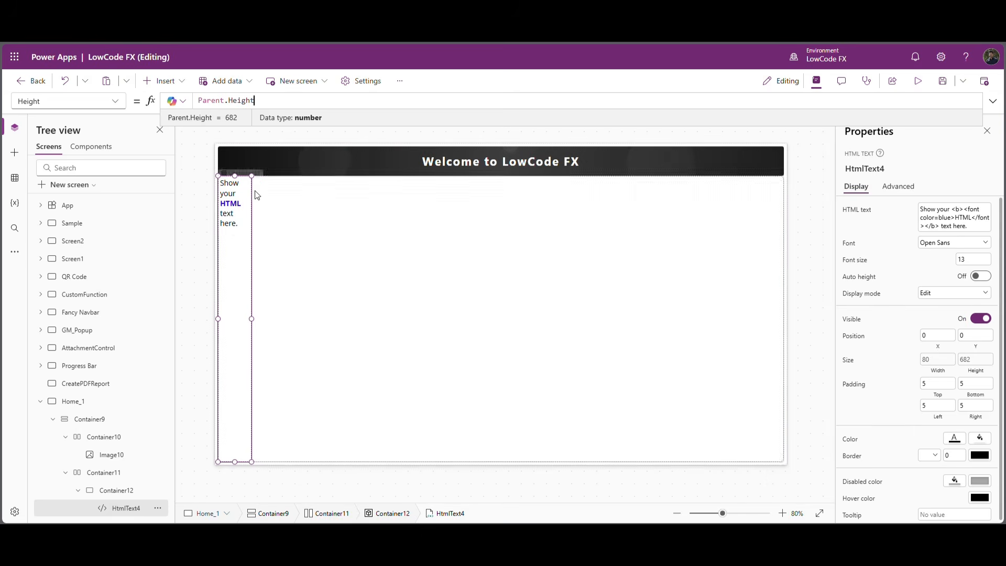
# Insert a button into the narrow container, set its width to 32 and centre it horizontally at X 24.
pyautogui.click(163, 81)
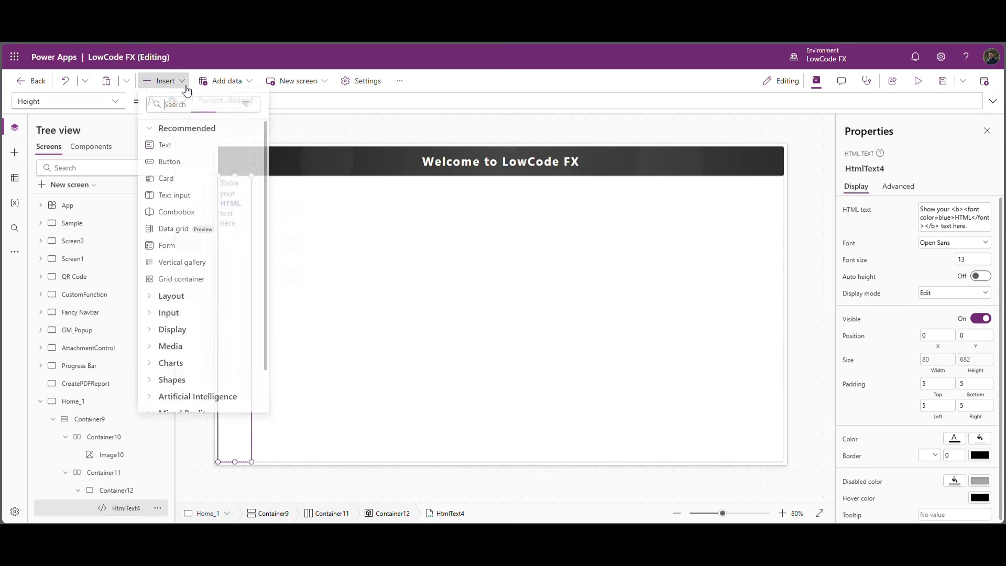
pyautogui.click(190, 167)
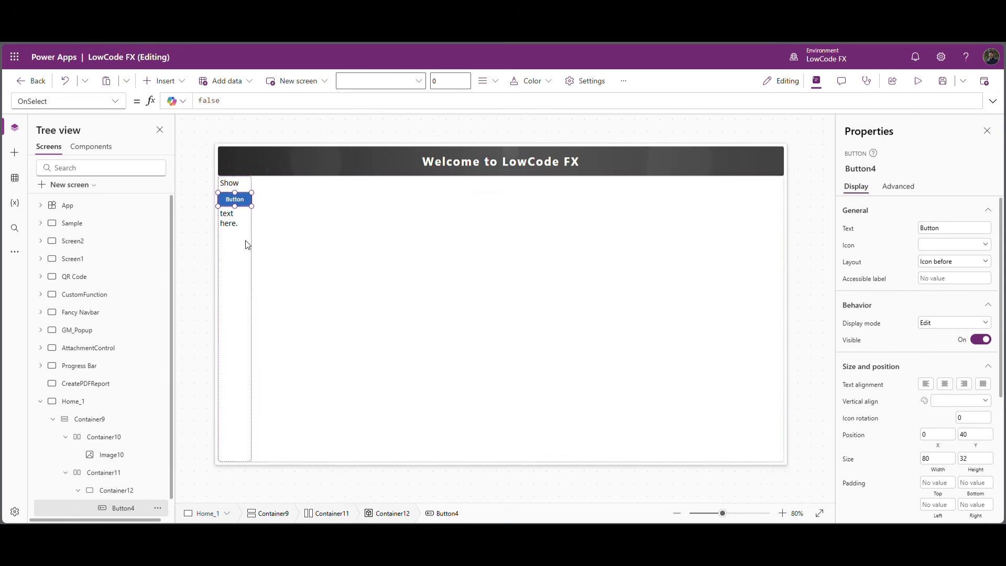
pyautogui.click(248, 273)
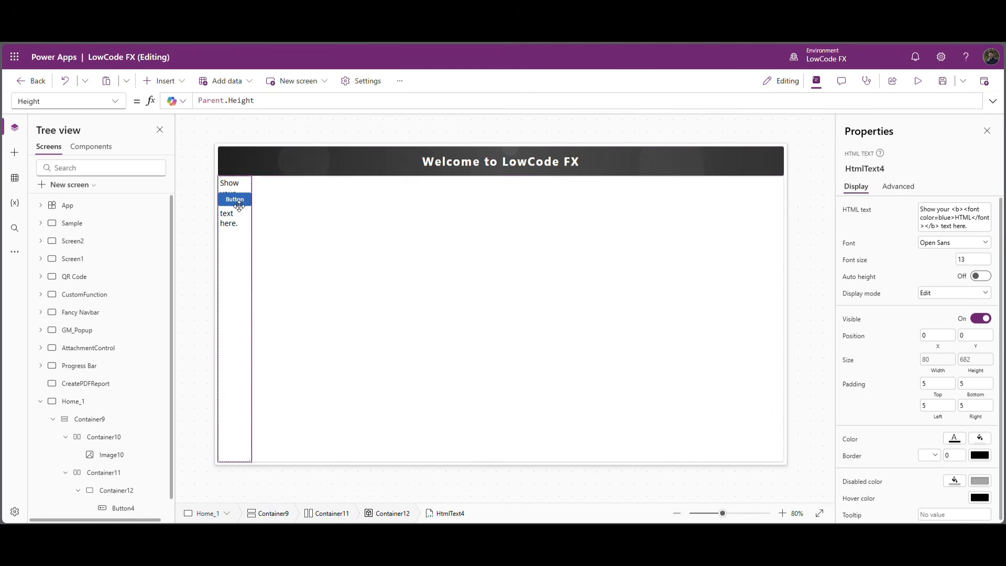
pyautogui.click(127, 507)
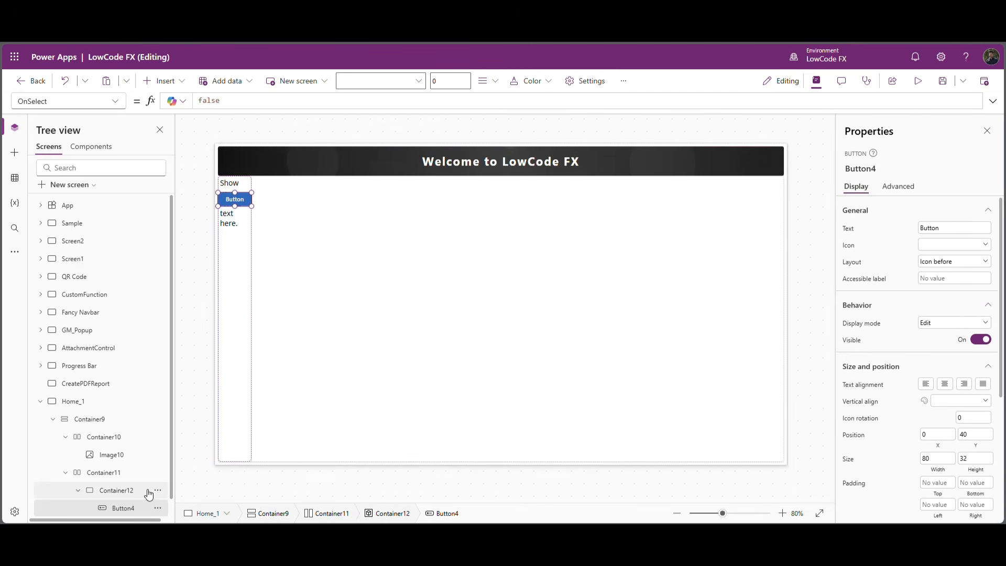
pyautogui.click(938, 459)
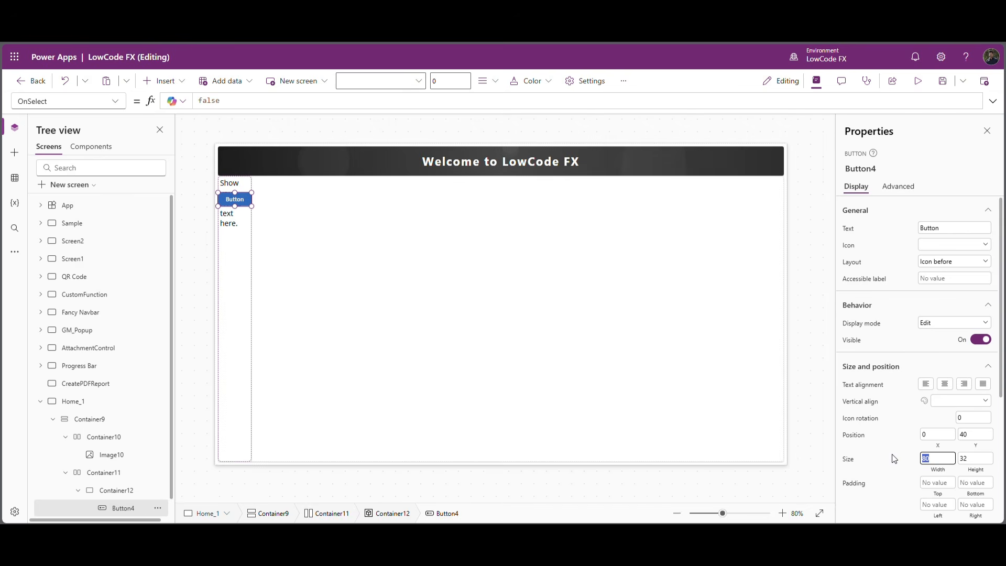
pyautogui.press('Return')
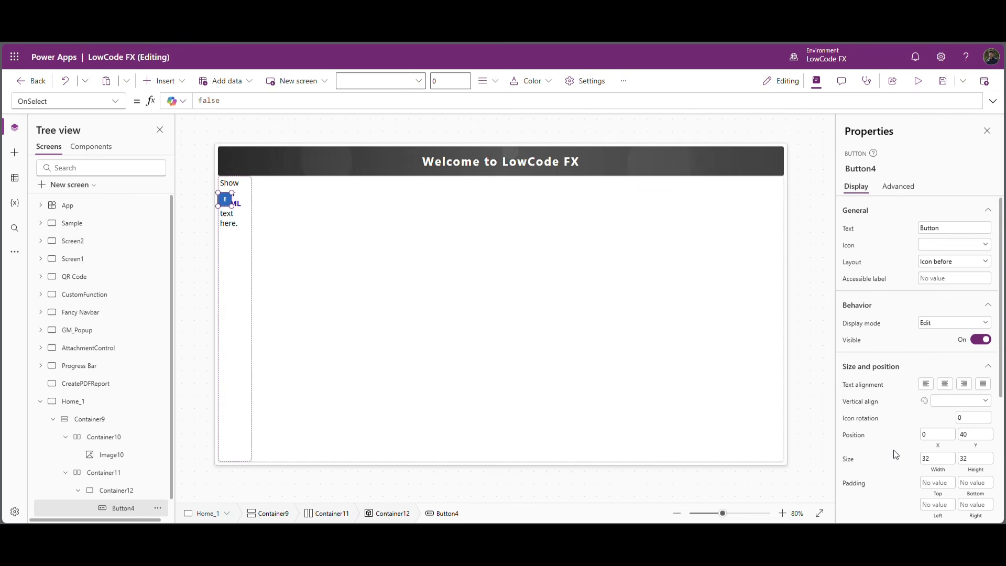
pyautogui.moveTo(231, 203); pyautogui.dragTo(242, 202)
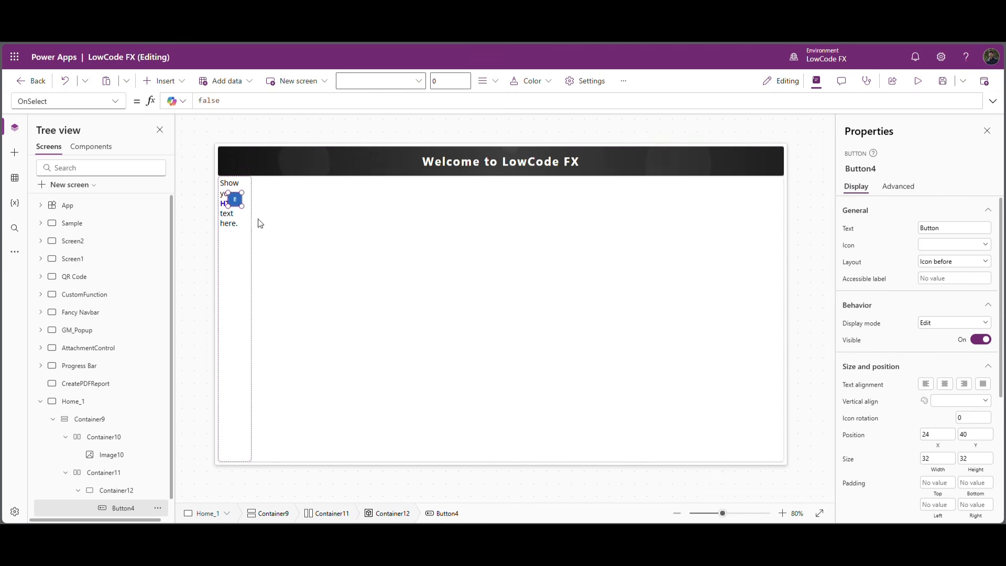
# Set the button's layout to Icon only and its icon to ChevronRight.
pyautogui.click(943, 267)
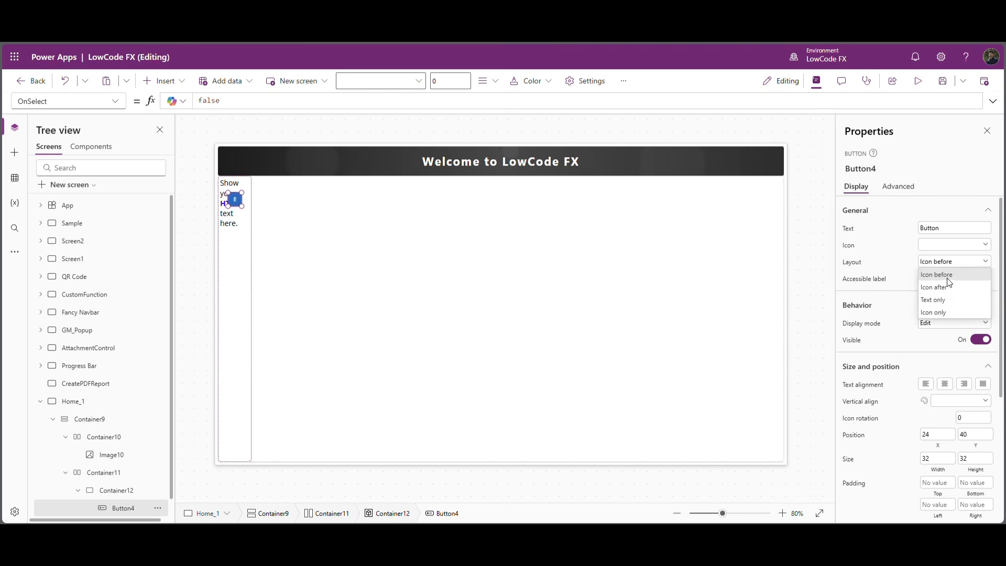
pyautogui.click(934, 313)
pyautogui.click(940, 247)
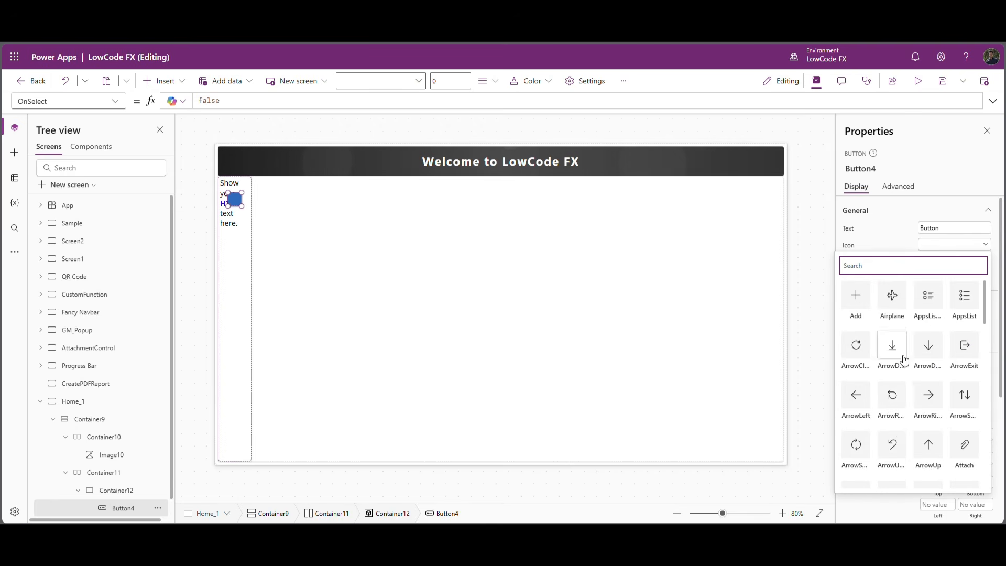
pyautogui.scroll(-2, 896, 414)
pyautogui.scroll(-2, 903, 405)
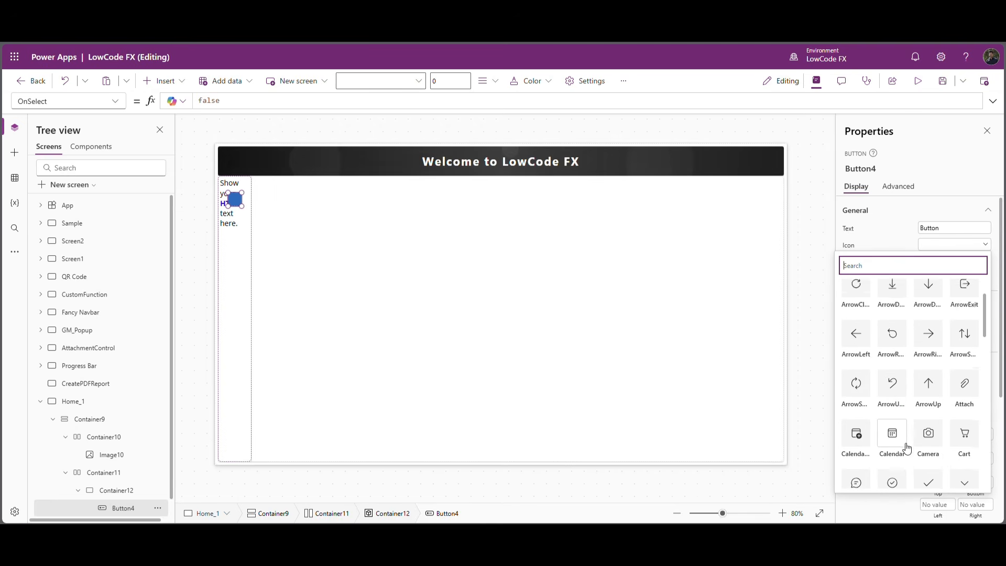
pyautogui.click(892, 385)
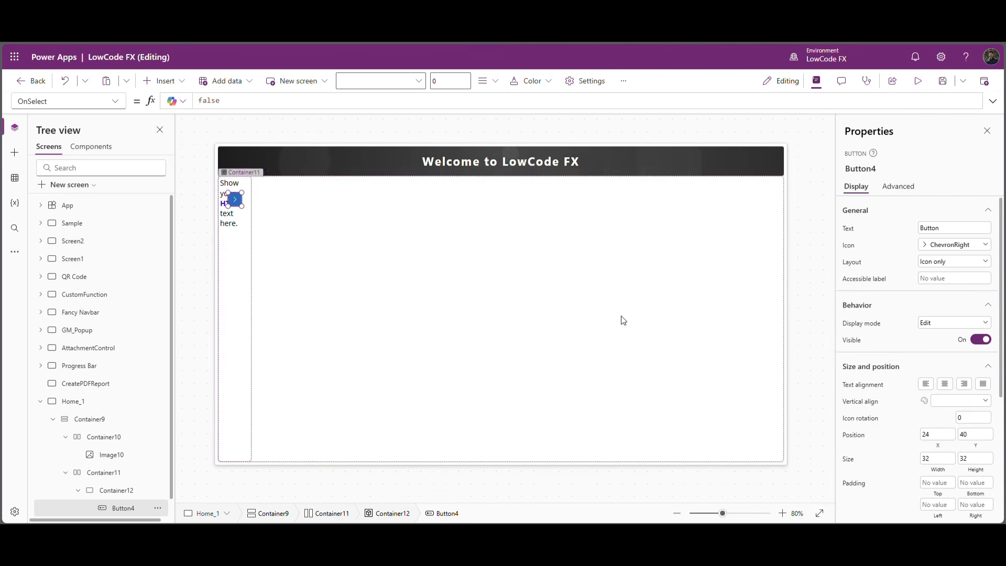
# Style the button with Transparent appearance, font size 50 and white as its color.
pyautogui.scroll(-3, 949, 415)
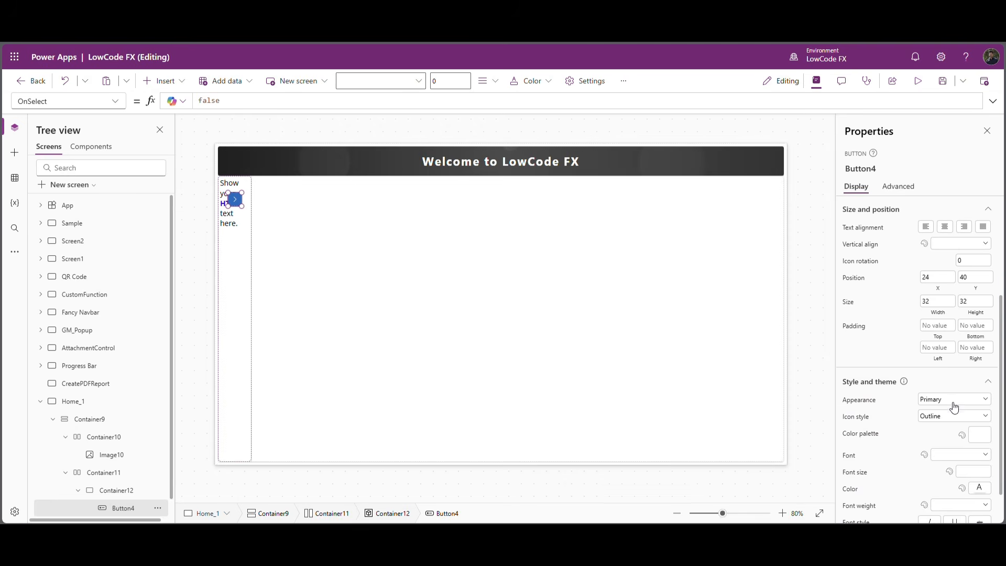
pyautogui.click(954, 406)
pyautogui.click(951, 460)
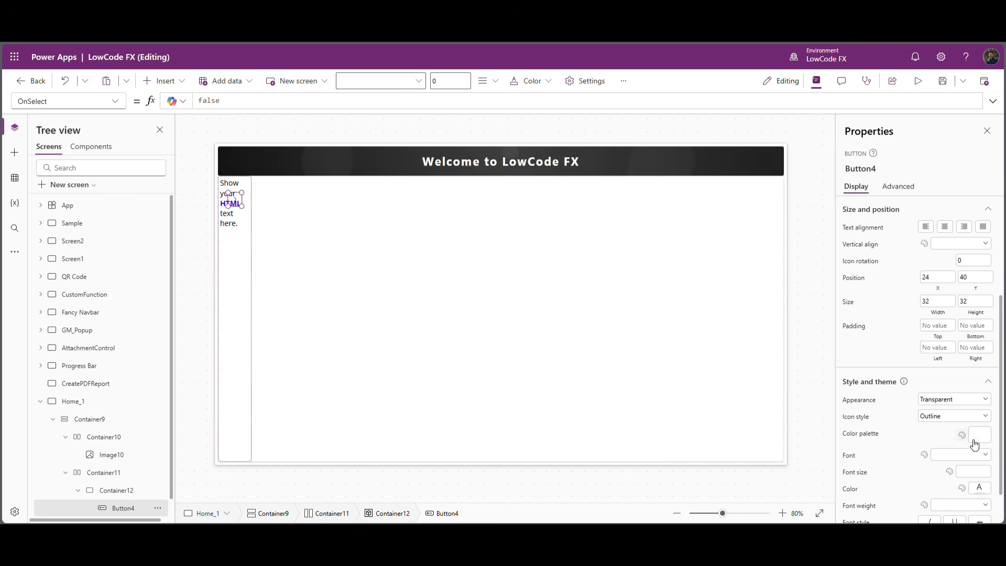
pyautogui.scroll(1, 984, 466)
pyautogui.click(970, 483)
pyautogui.write('50')
pyautogui.click(923, 488)
pyautogui.scroll(-2, 953, 479)
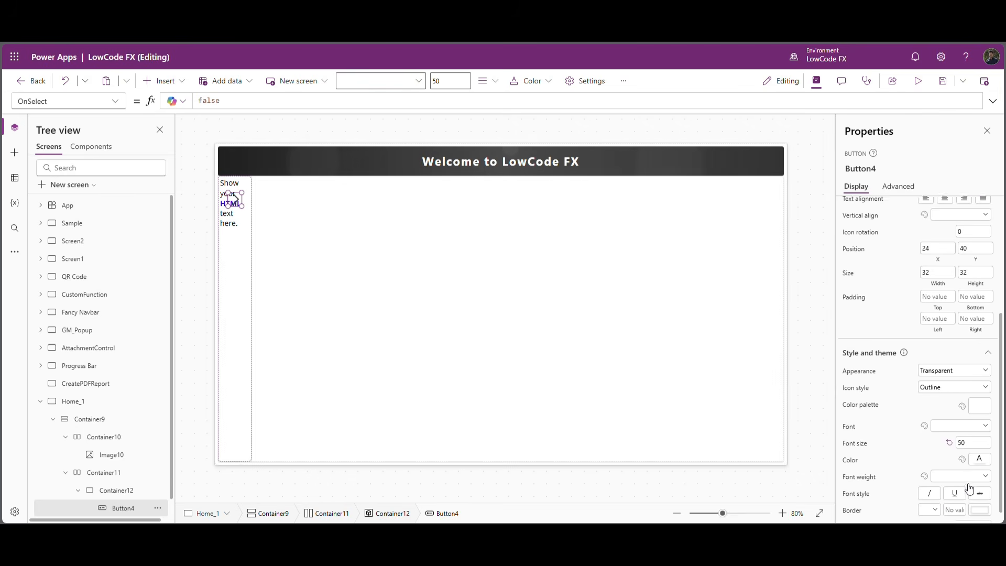
pyautogui.click(980, 452)
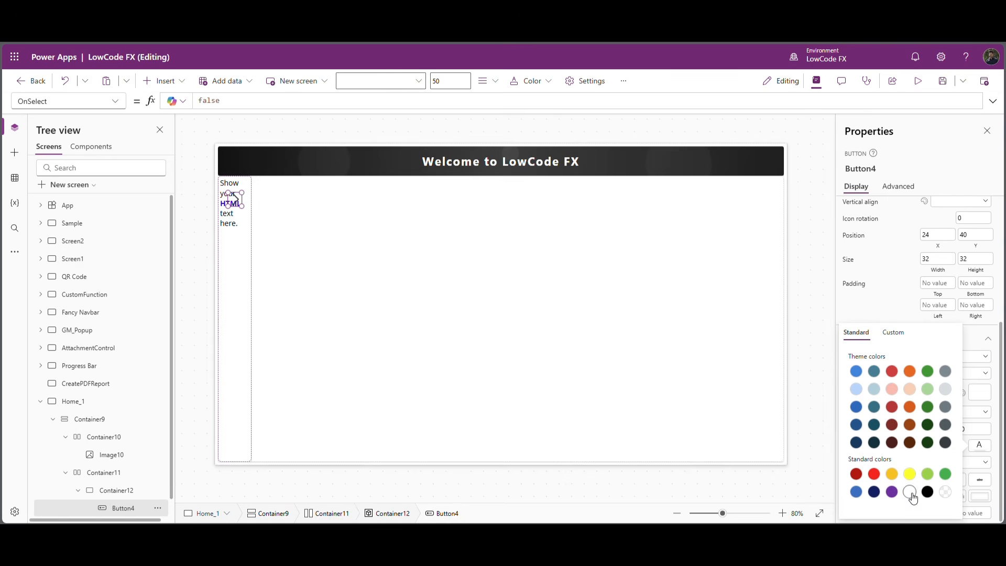
pyautogui.click(884, 309)
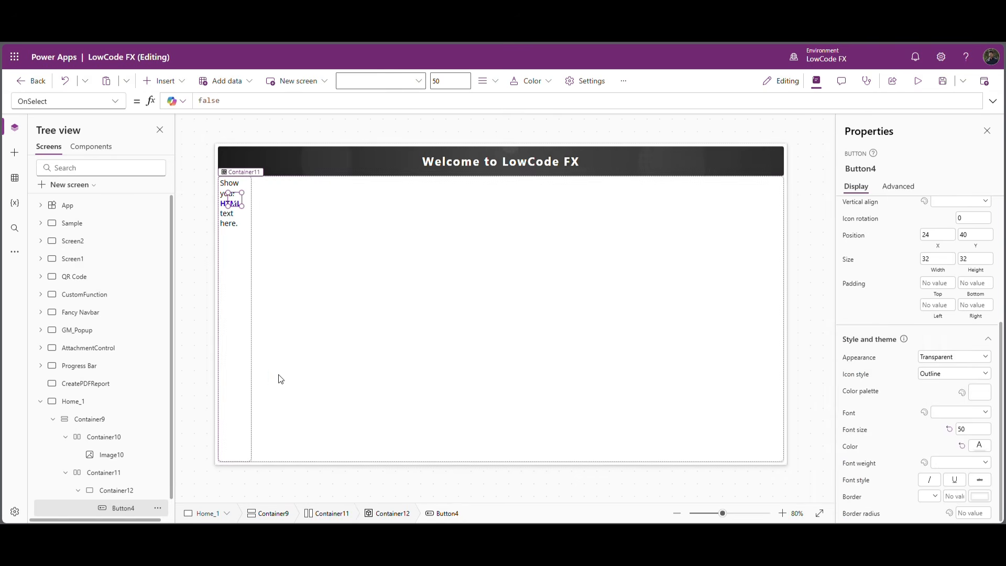
# Replace the HTML text control's HtmlText formula with the copied div code for the rotated "Home" label.
pyautogui.click(226, 224)
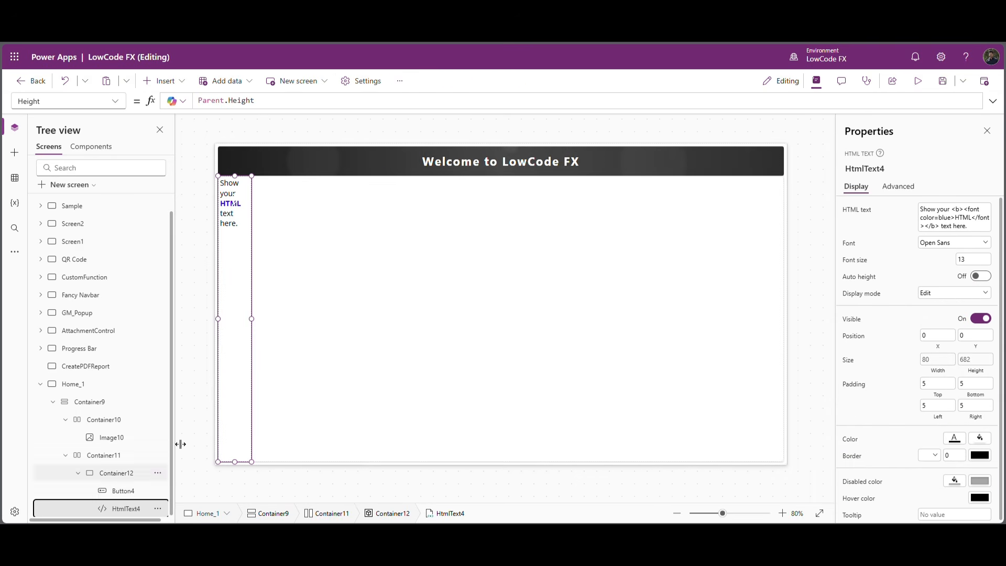
pyautogui.click(118, 102)
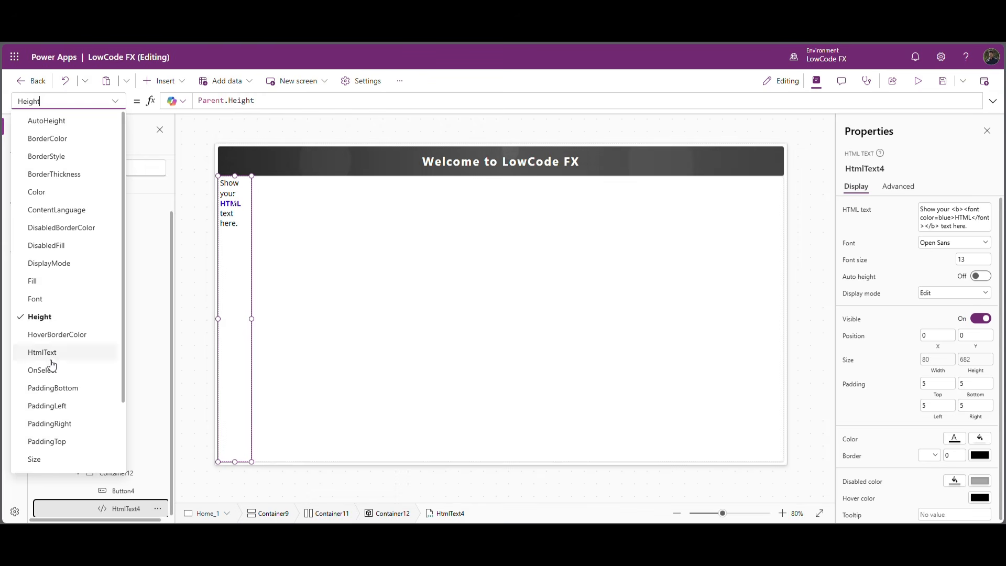
pyautogui.click(78, 353)
pyautogui.click(472, 99)
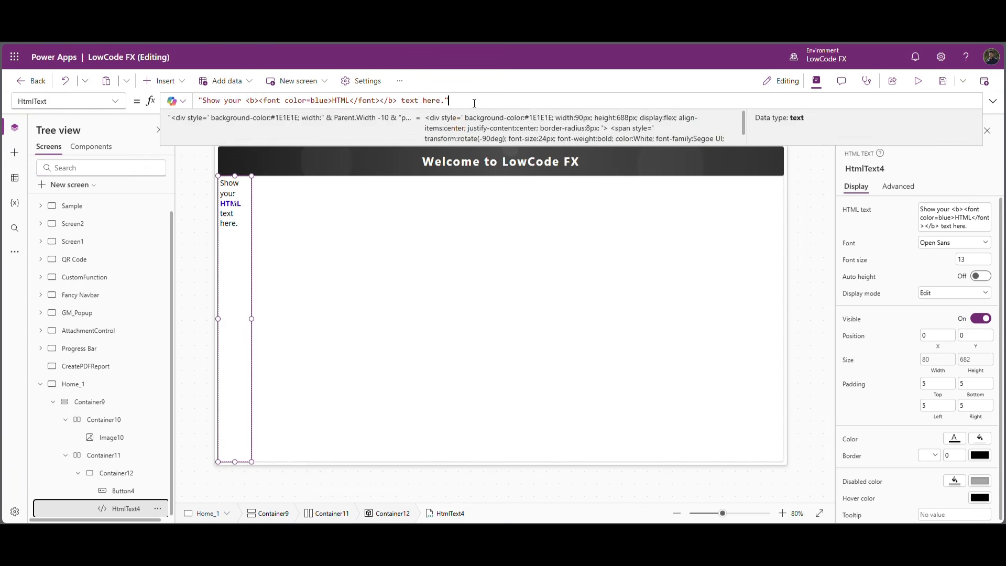
pyautogui.hotkey('ctrl', 'a')
pyautogui.hotkey('ctrl', 'v')
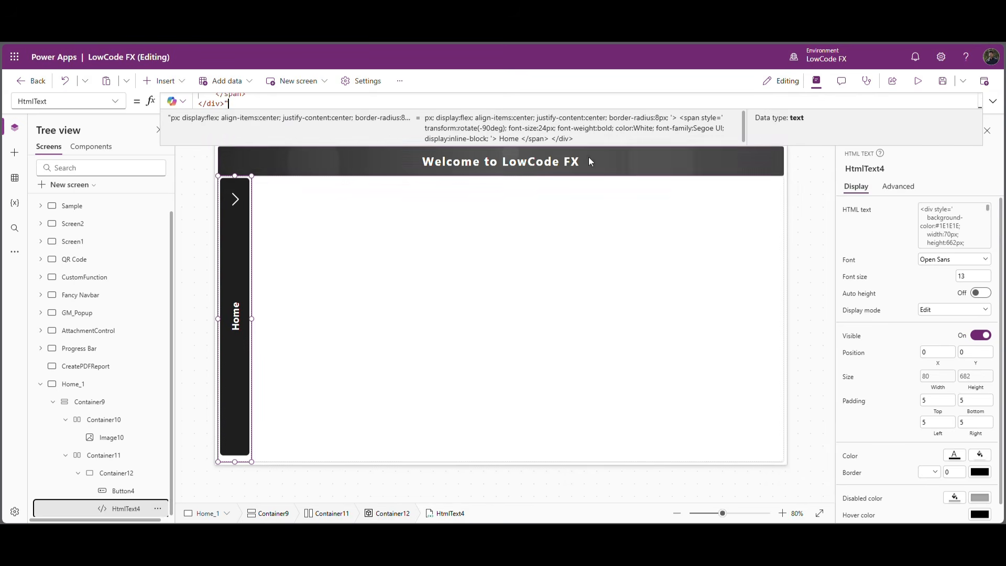
# Take the background color code from the HTML formula and set the narrow container's Fill to ColorValue("#1E1E1E").
pyautogui.scroll(5, 338, 118)
pyautogui.doubleClick(302, 111)
pyautogui.moveTo(289, 108); pyautogui.dragTo(311, 109)
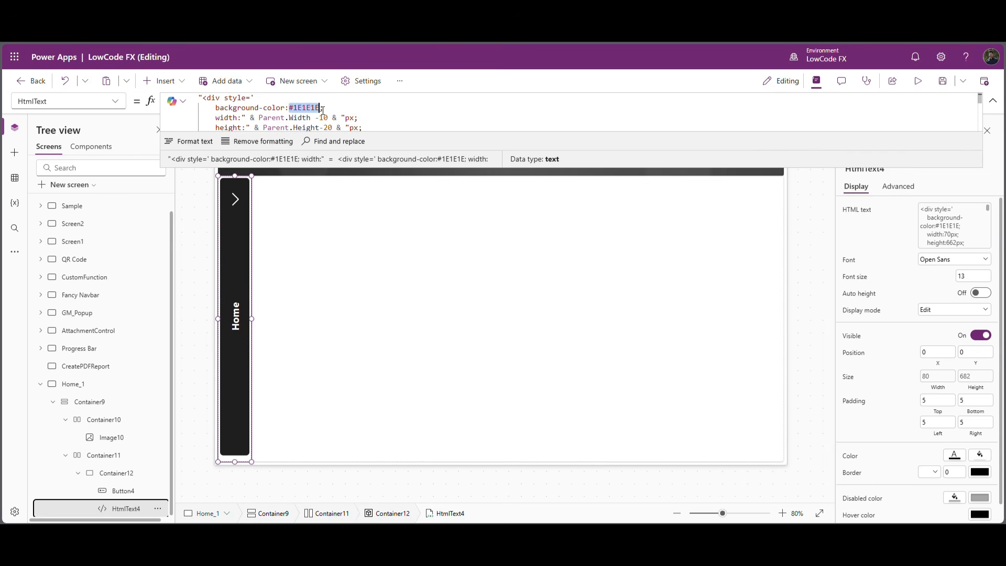
pyautogui.click(225, 470)
pyautogui.click(130, 477)
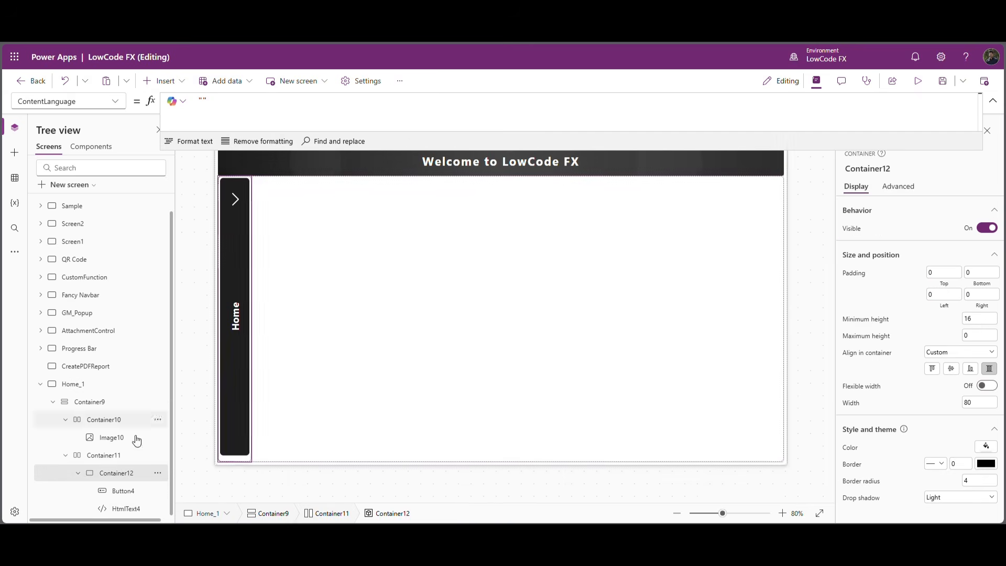
pyautogui.click(856, 450)
pyautogui.write('colorva')
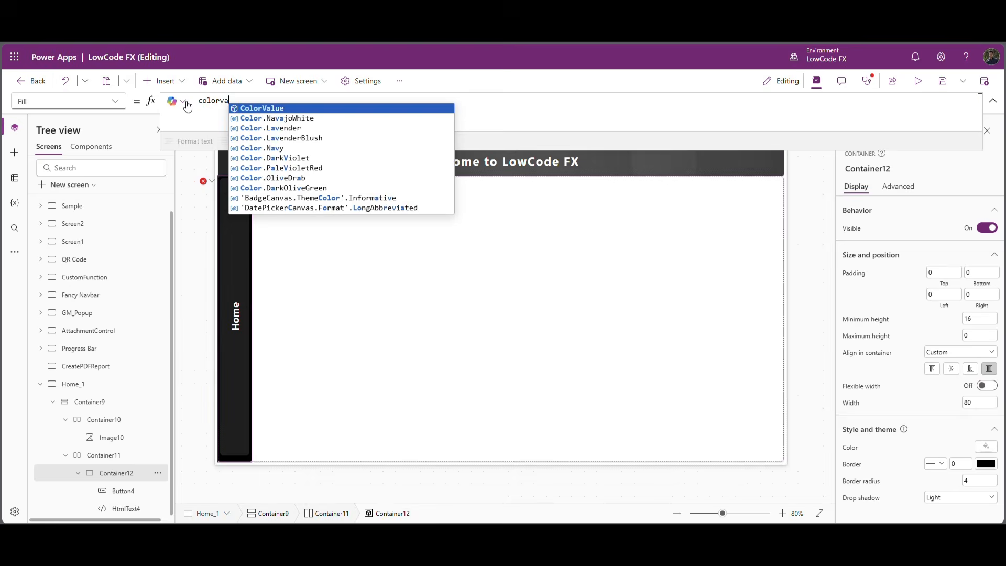
pyautogui.press('Tab')
pyautogui.write('""#1E1E1E')
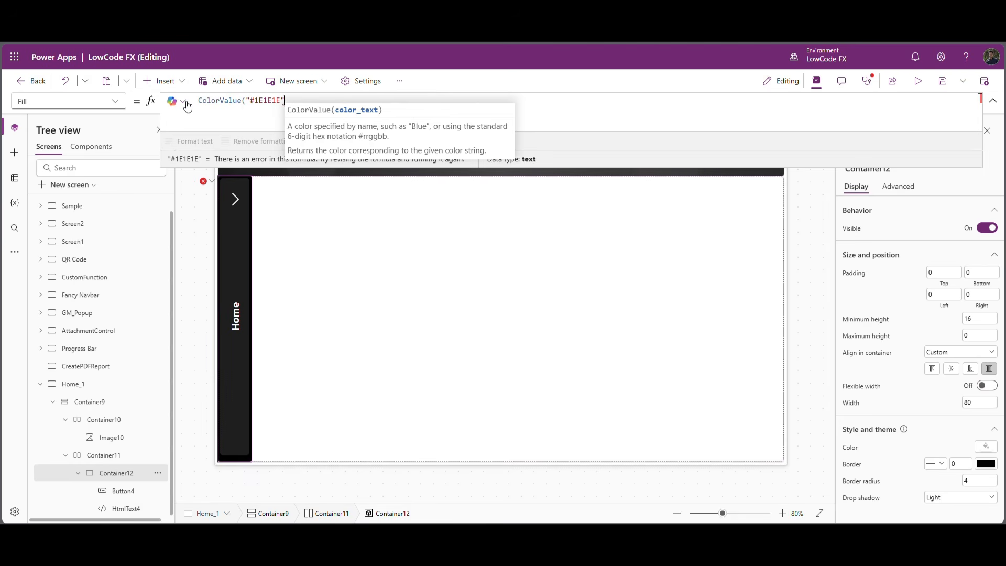
pyautogui.write(')')
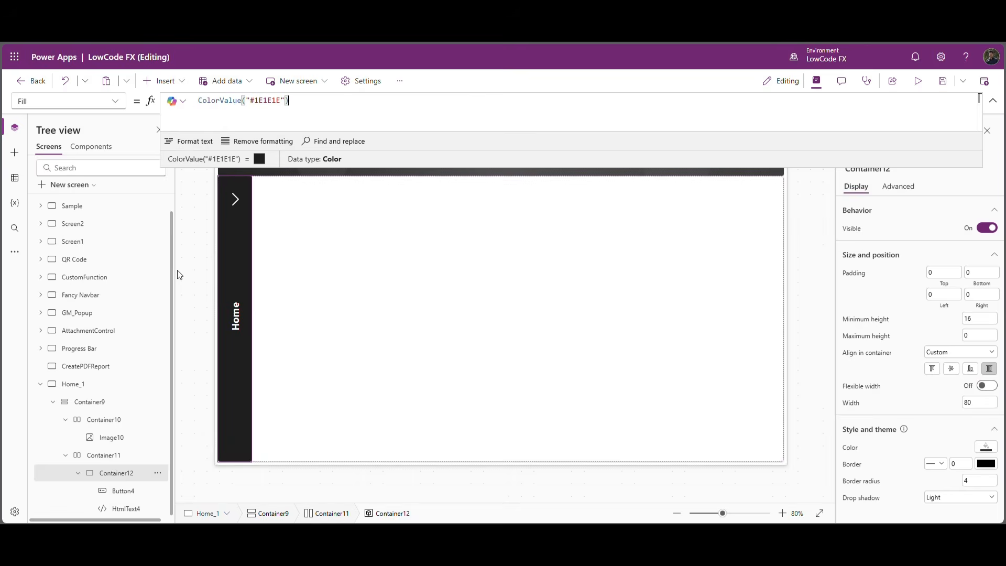
pyautogui.click(217, 274)
# Insert a grid container into the horizontal container beside the dark Home strip.
pyautogui.click(314, 202)
pyautogui.click(177, 81)
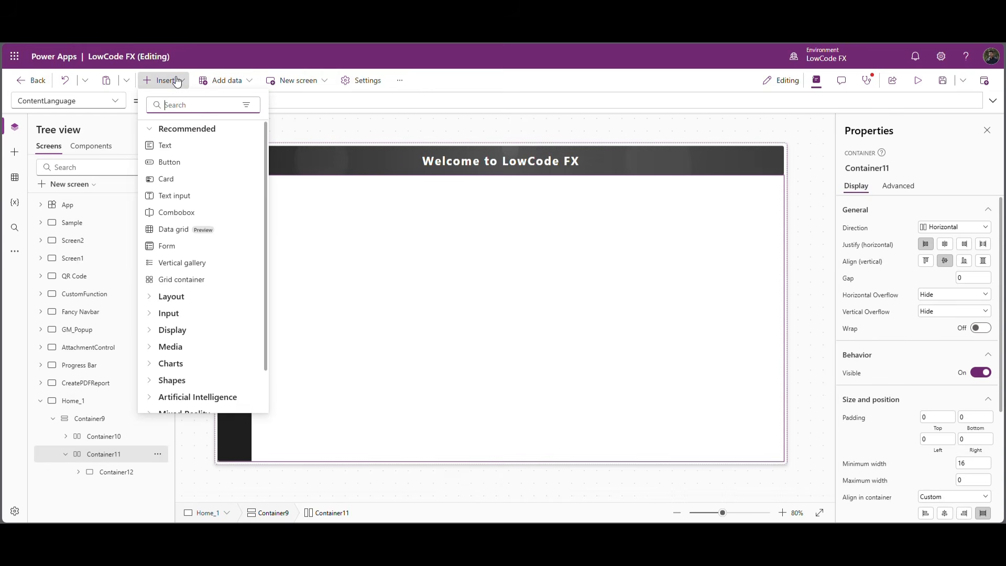
pyautogui.write('grid')
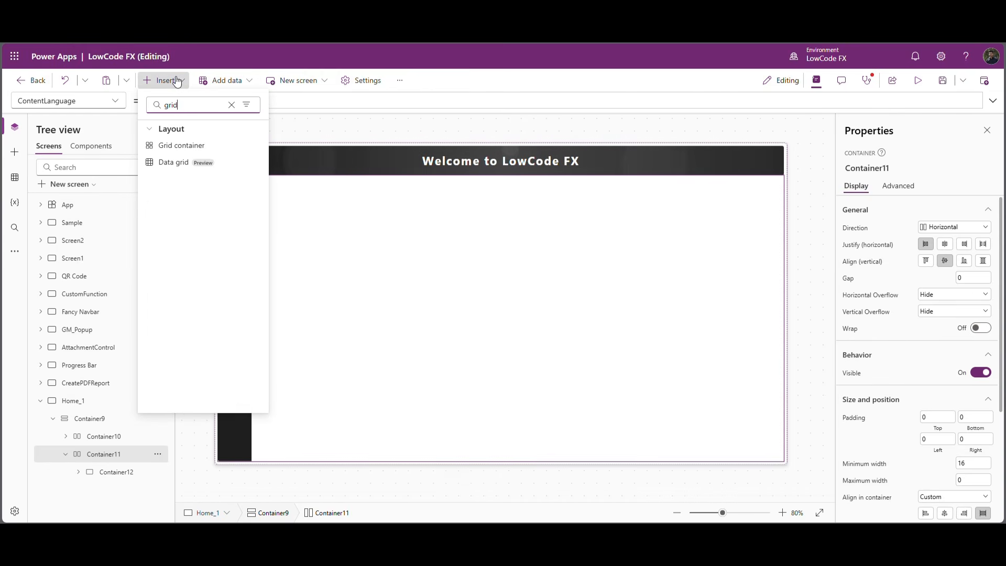
pyautogui.click(179, 147)
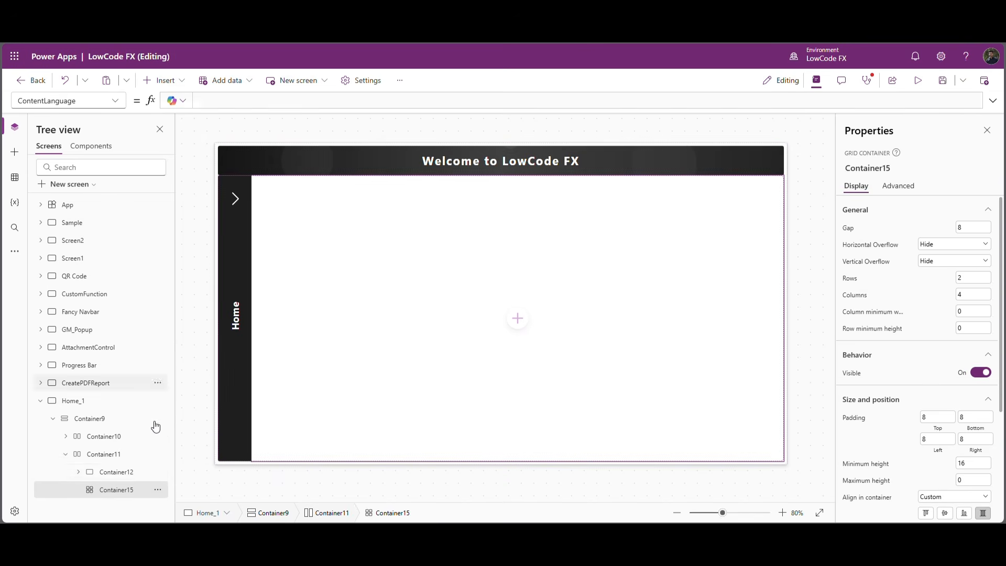
# Insert a plain container into the grid container and add an image control inside it.
pyautogui.click(166, 80)
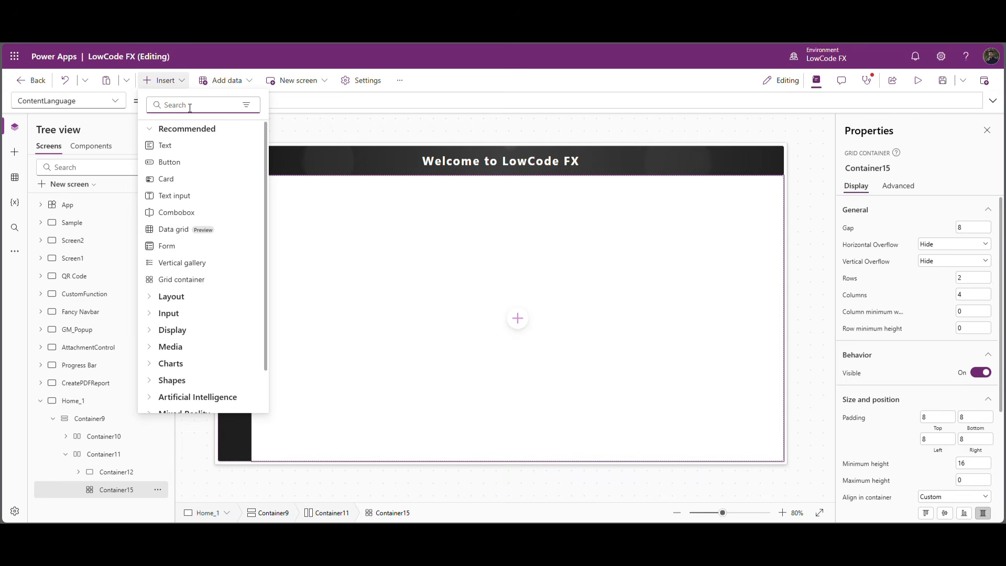
pyautogui.write('conta')
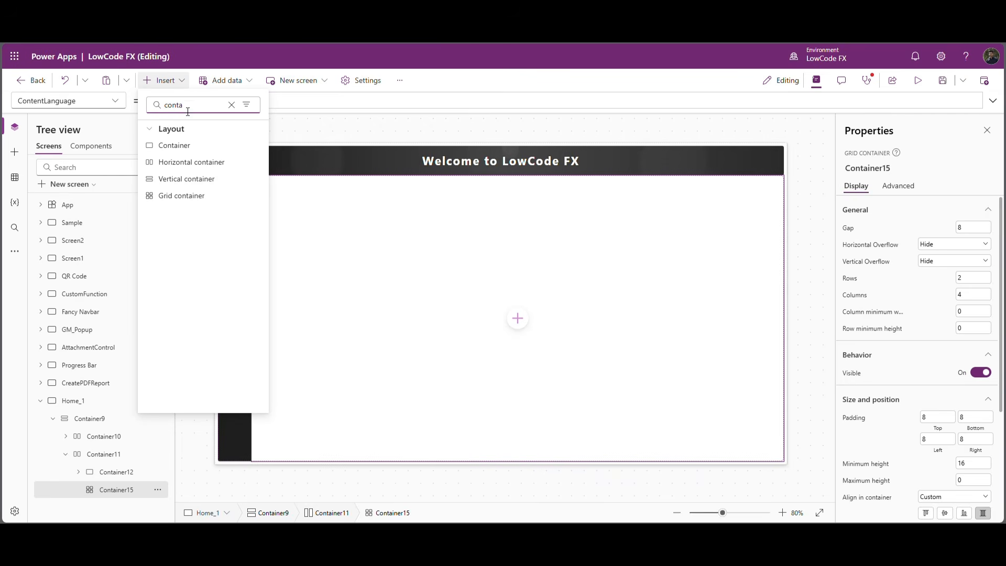
pyautogui.click(168, 145)
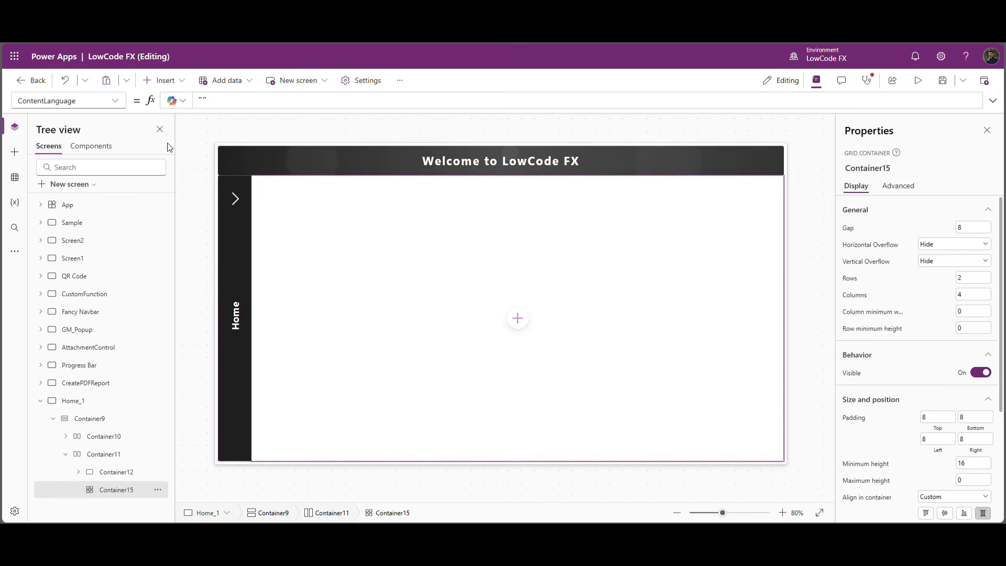
pyautogui.click(183, 82)
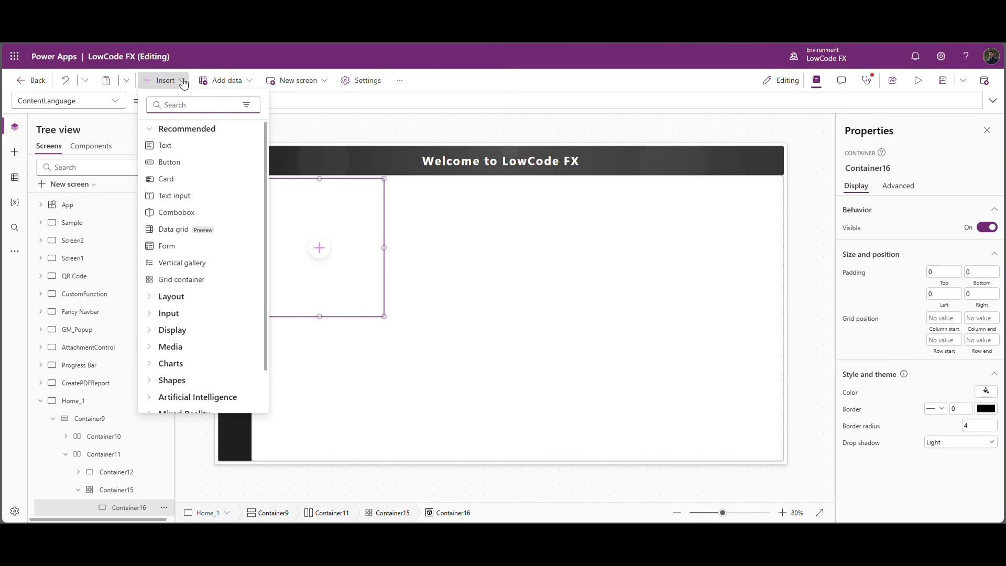
pyautogui.write('image')
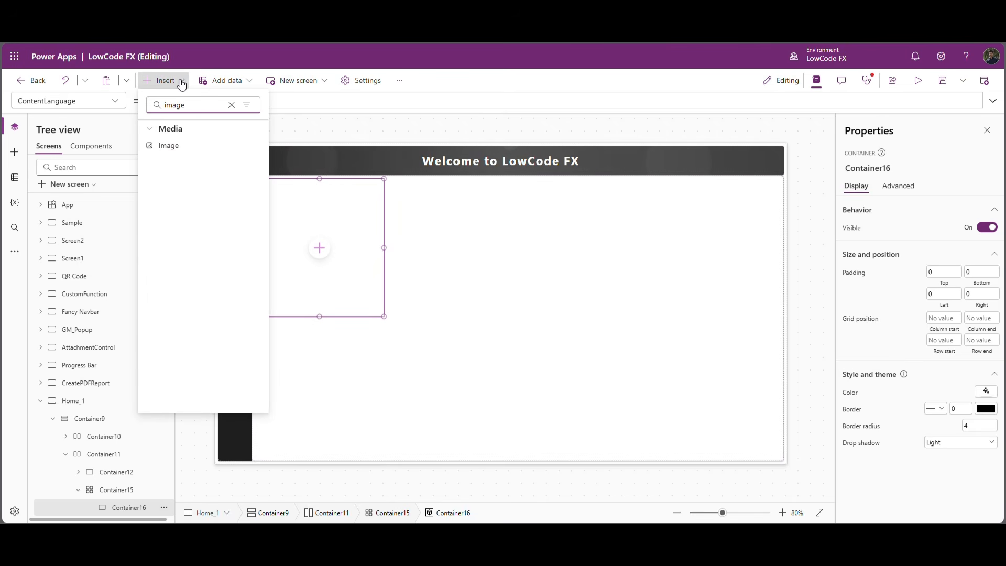
pyautogui.click(187, 148)
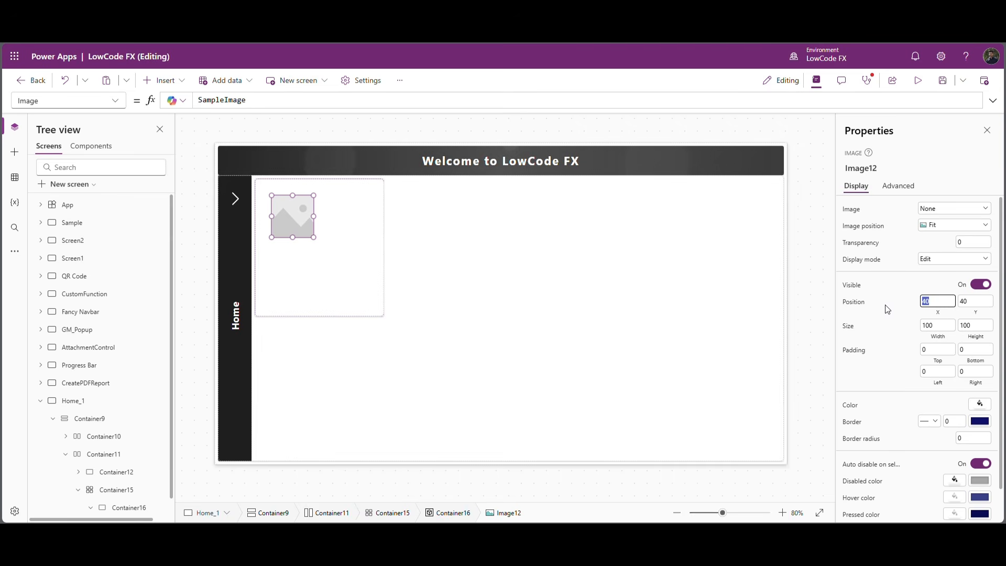
# Set the image's width to Parent.Width-80 and its height to Parent.Height -120.
pyautogui.click(936, 326)
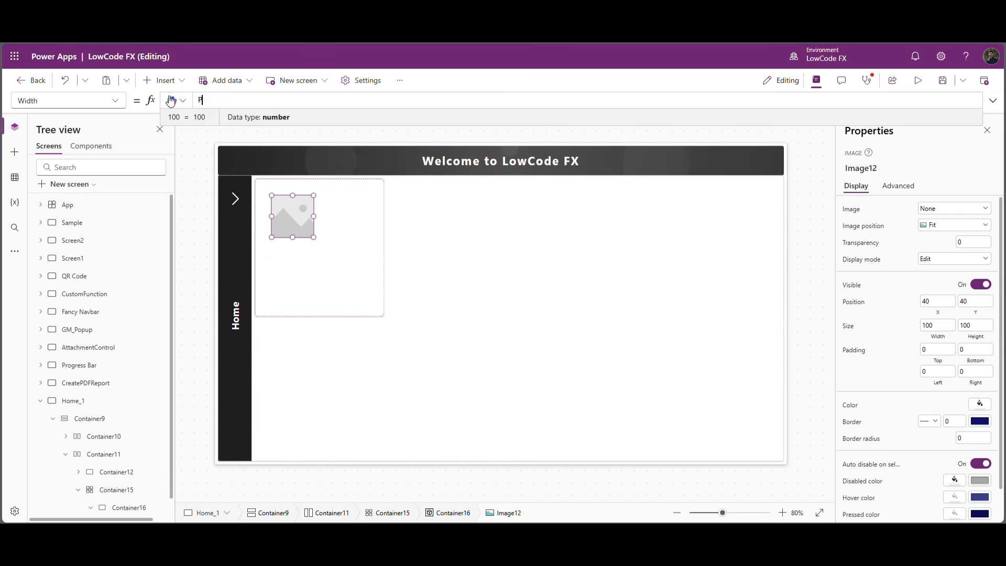
pyautogui.write('Parent.Width-80')
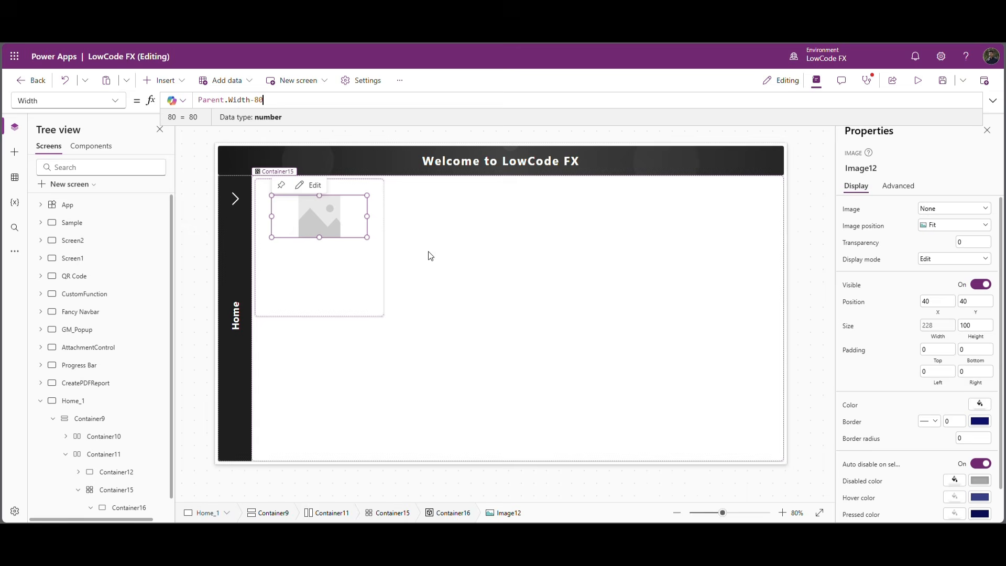
pyautogui.click(975, 326)
pyautogui.moveTo(222, 104); pyautogui.dragTo(179, 103)
pyautogui.write('pare')
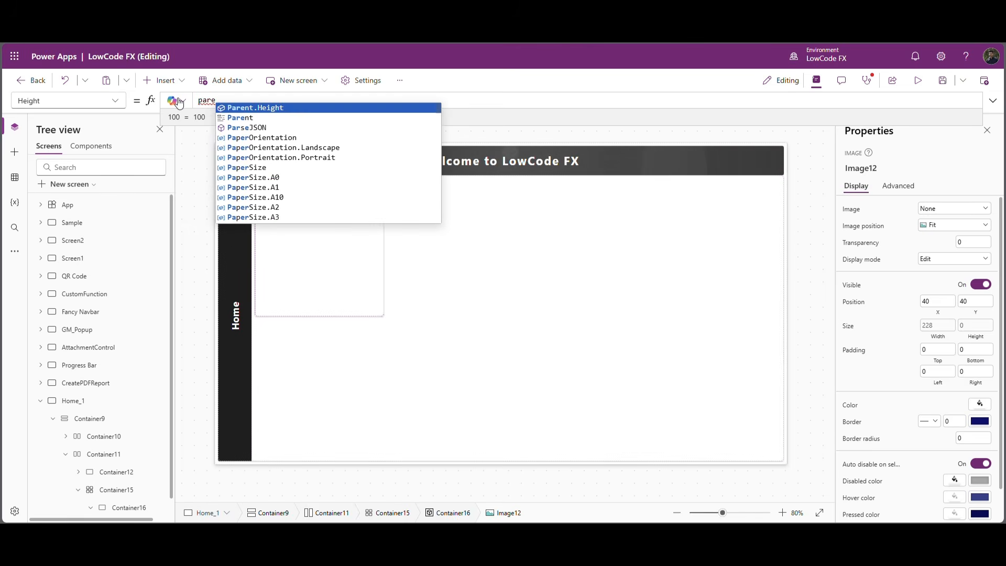
pyautogui.press('Tab')
pyautogui.write('-1')
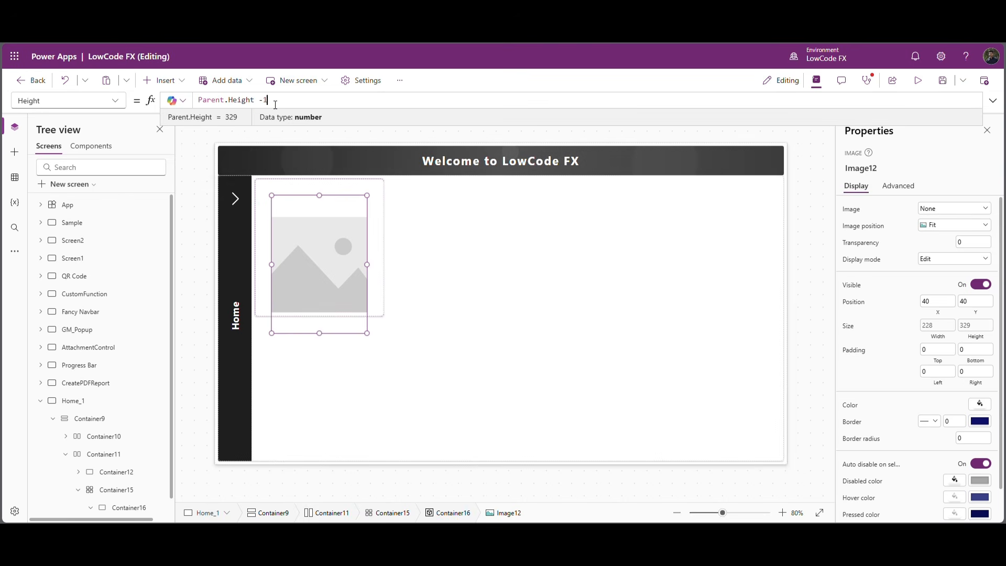
# Insert a text control below the image in the card container, sized about 308 by 69, with centered text.
pyautogui.click(340, 307)
pyautogui.click(164, 81)
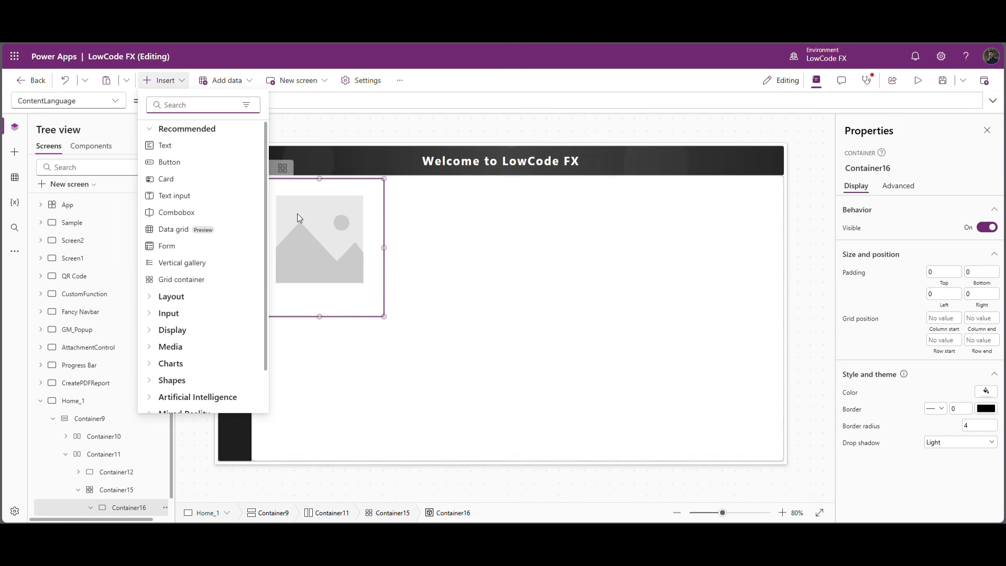
pyautogui.click(211, 148)
pyautogui.moveTo(313, 215); pyautogui.dragTo(396, 327)
pyautogui.hotkey('ctrl', 'e')
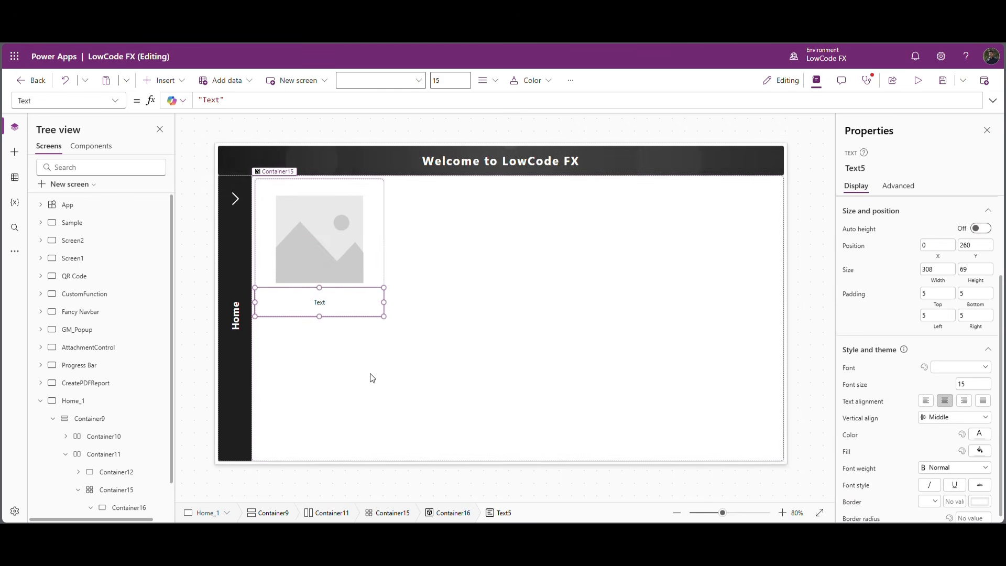
# Set the text control's width to Parent.Width, its height to 70 and its font size to 22.
pyautogui.click(939, 285)
pyautogui.moveTo(217, 105); pyautogui.dragTo(181, 102)
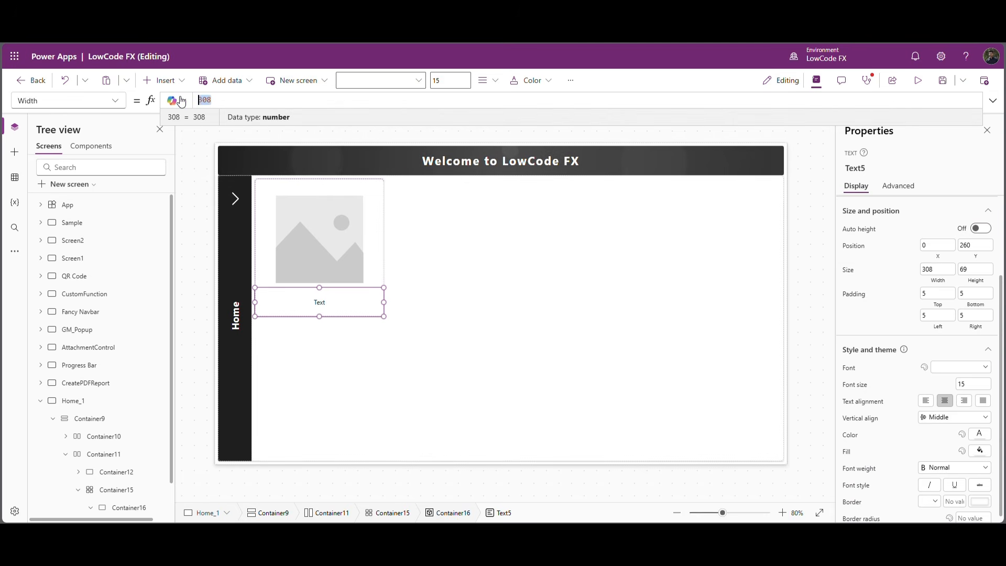
pyautogui.write('Parent.Width')
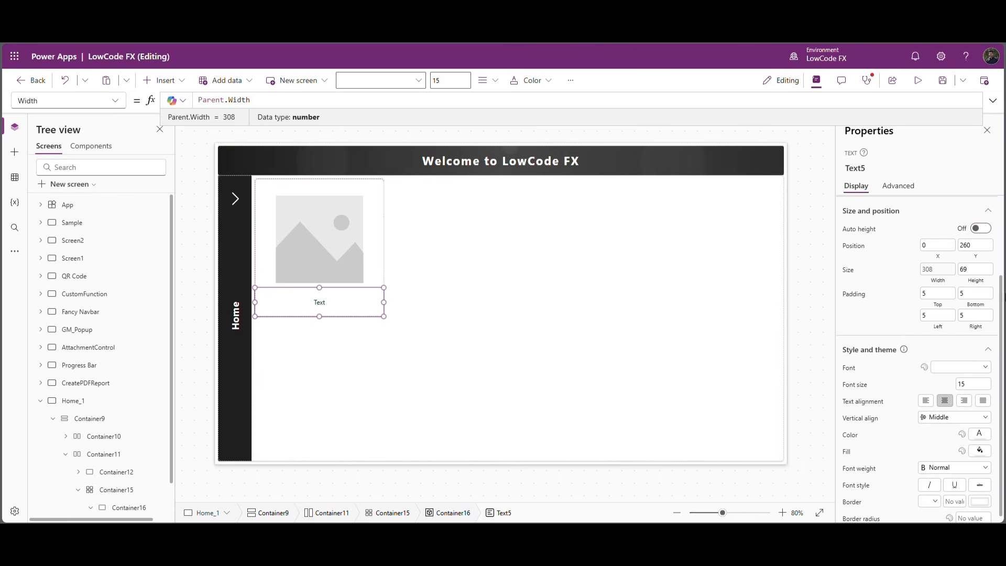
pyautogui.click(984, 270)
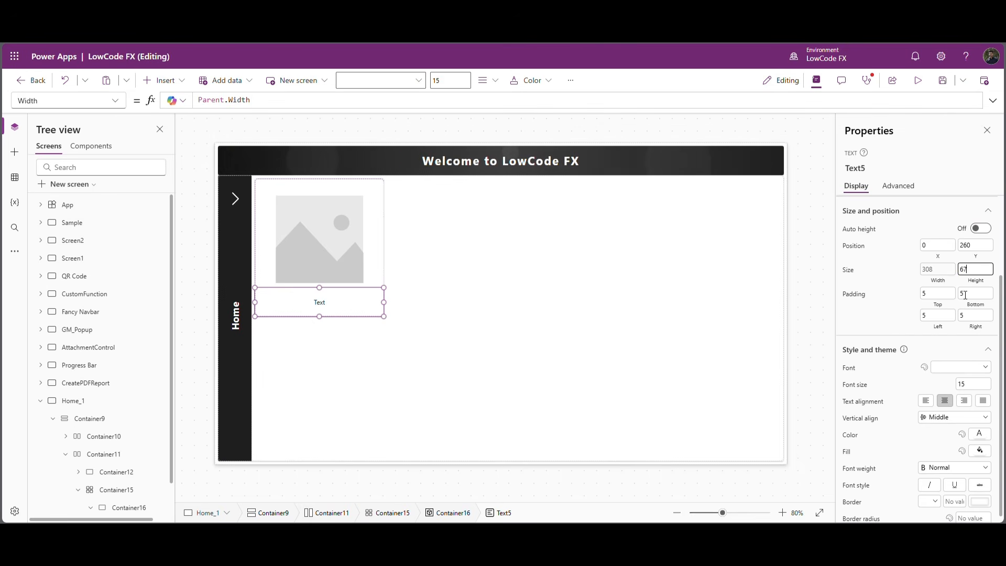
pyautogui.press('Return')
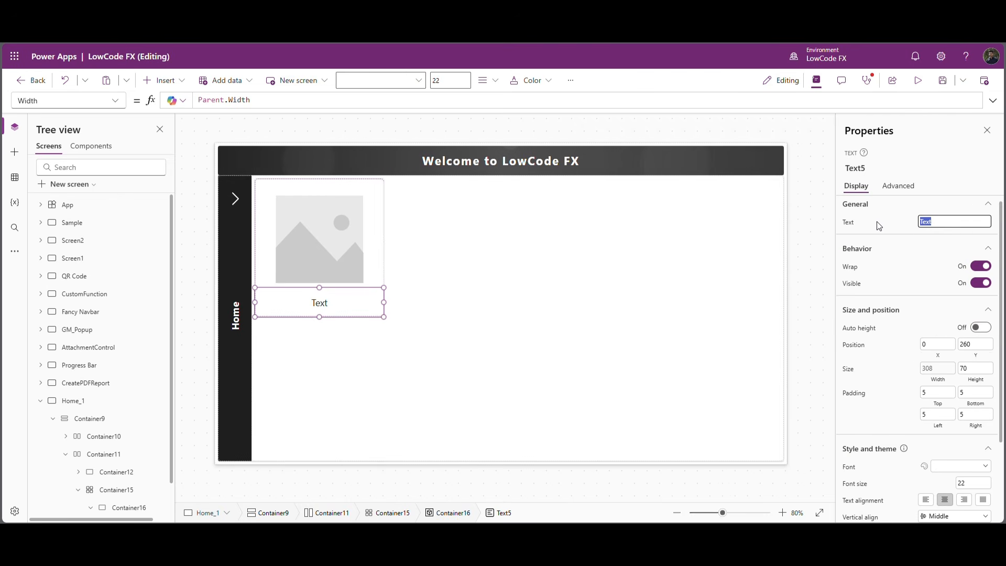
# Change the text control's text to "All Tasks" and its font weight to Semibold.
pyautogui.write('All Tasks')
pyautogui.press('Return')
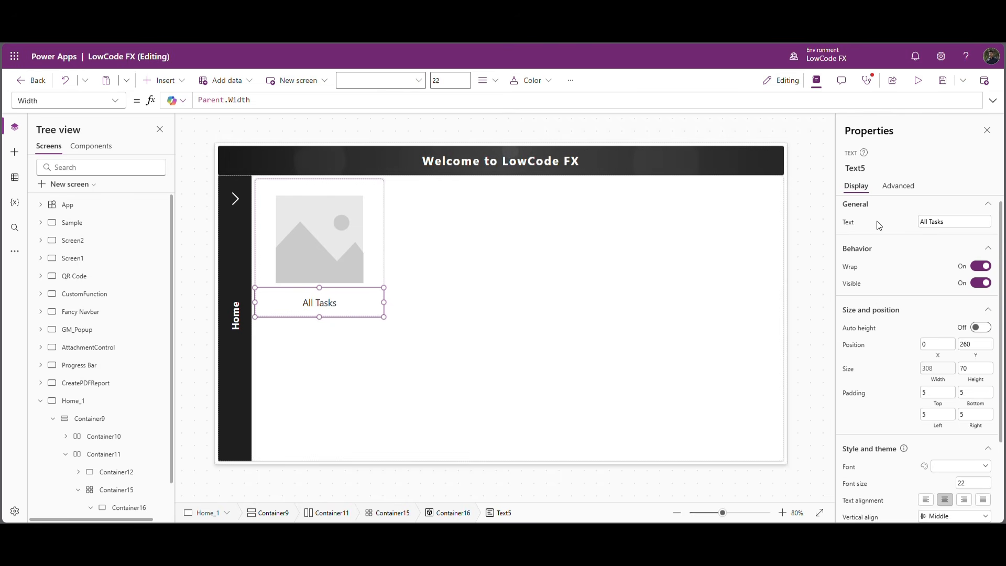
pyautogui.scroll(-2, 929, 403)
pyautogui.click(950, 466)
pyautogui.click(946, 430)
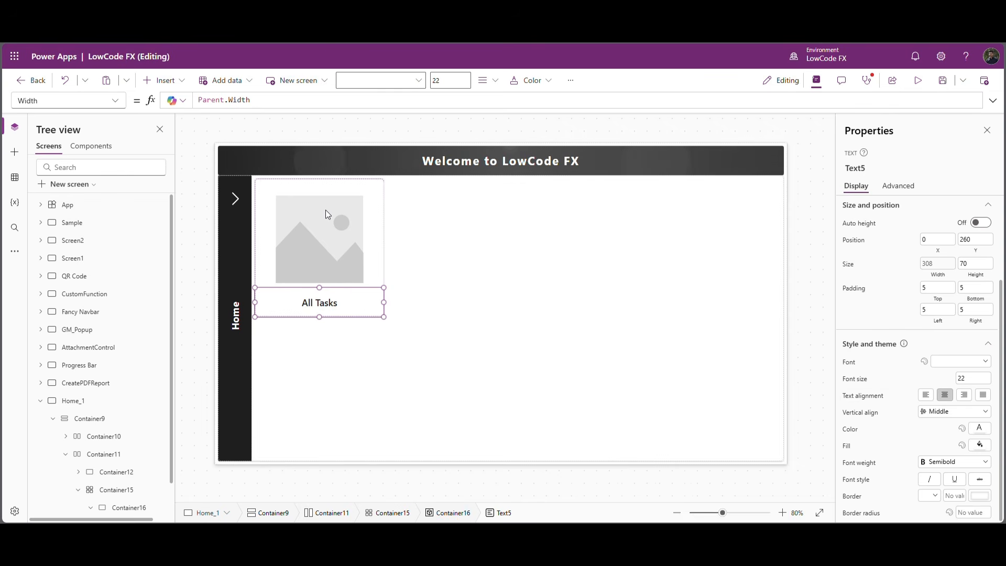
# Insert a button into the card container and set its position to X 0, Y 0.
pyautogui.scroll(-1, 138, 477)
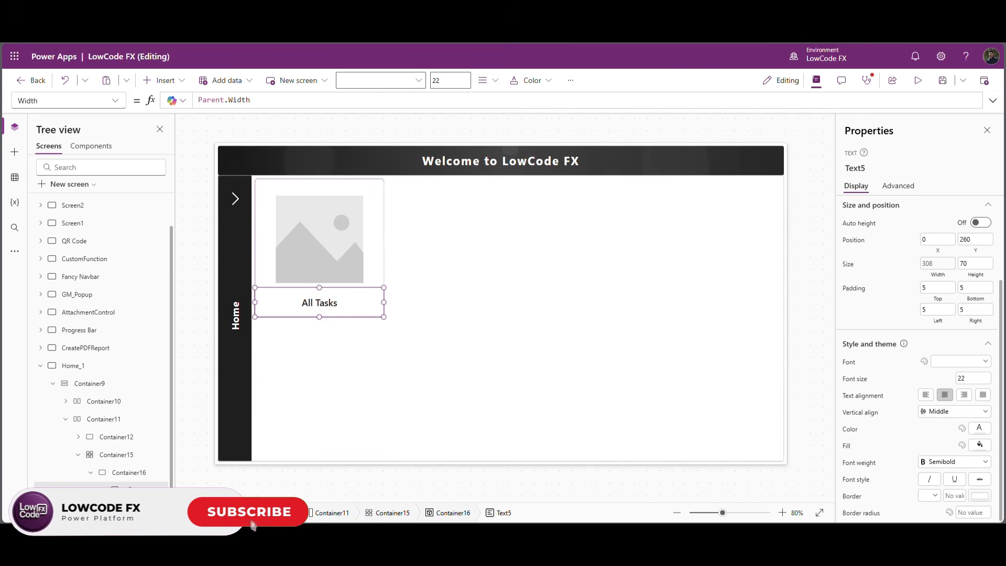
pyautogui.click(127, 473)
pyautogui.click(184, 82)
pyautogui.click(168, 162)
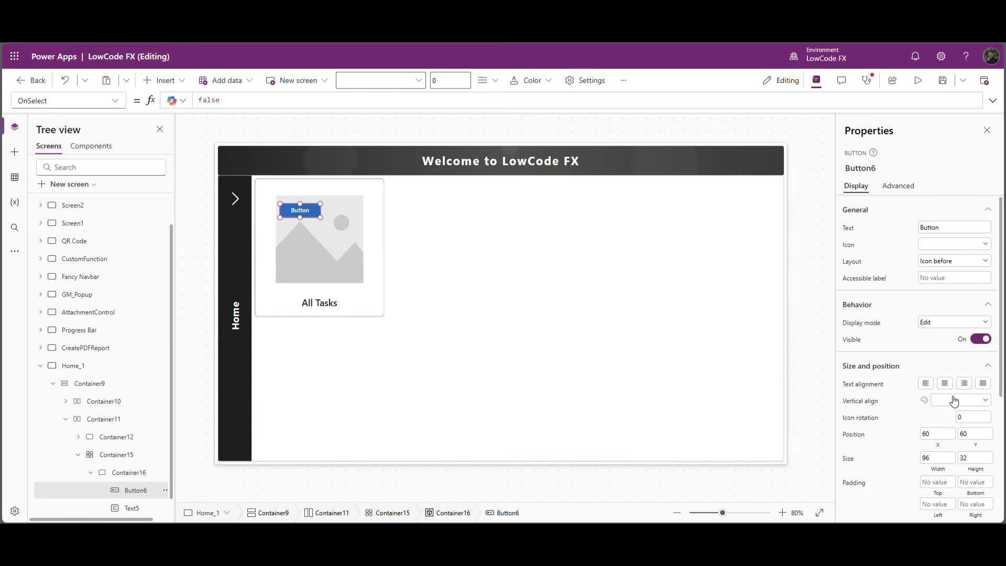
pyautogui.click(944, 439)
pyautogui.write('0')
pyautogui.press('Tab')
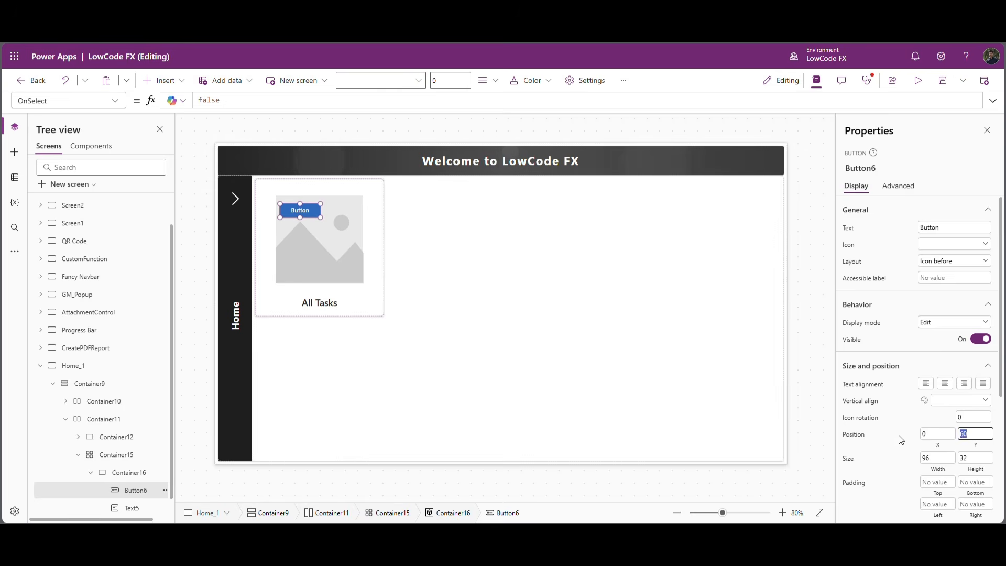
pyautogui.press('Tab')
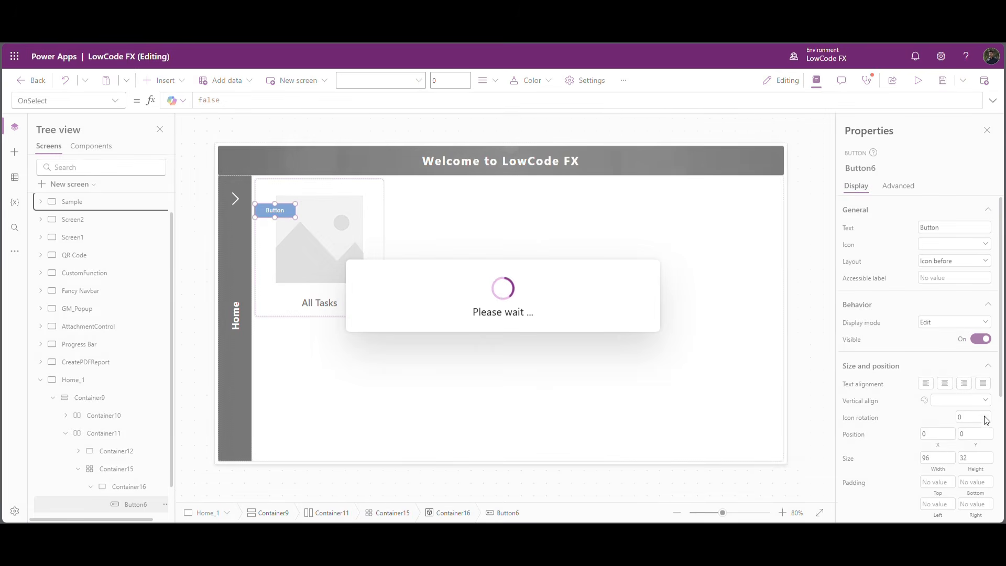
# Set the button's width to Parent.Width and its height to Parent.Height.
pyautogui.click(945, 460)
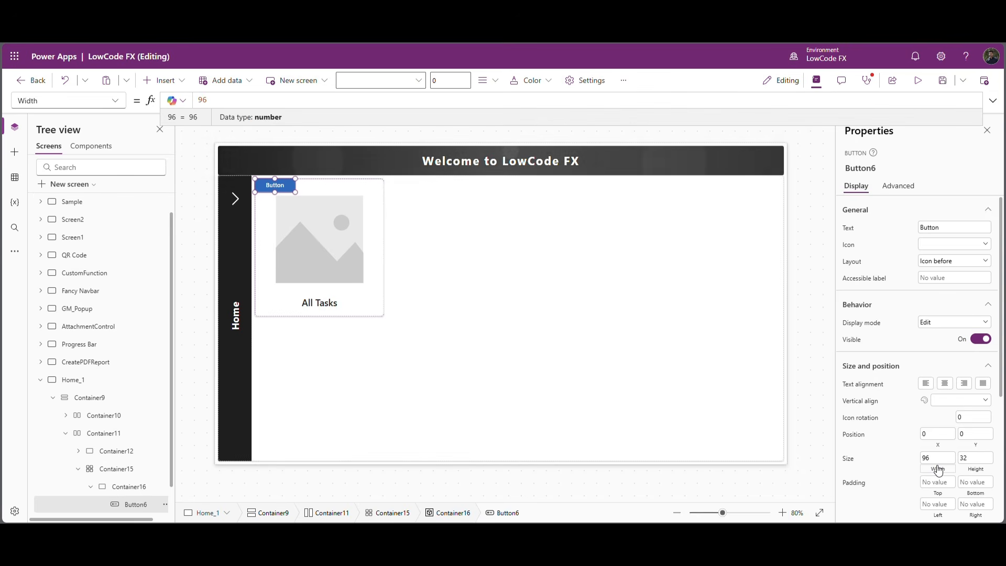
pyautogui.hotkey('ctrl', 'a')
pyautogui.write('Parent.Width')
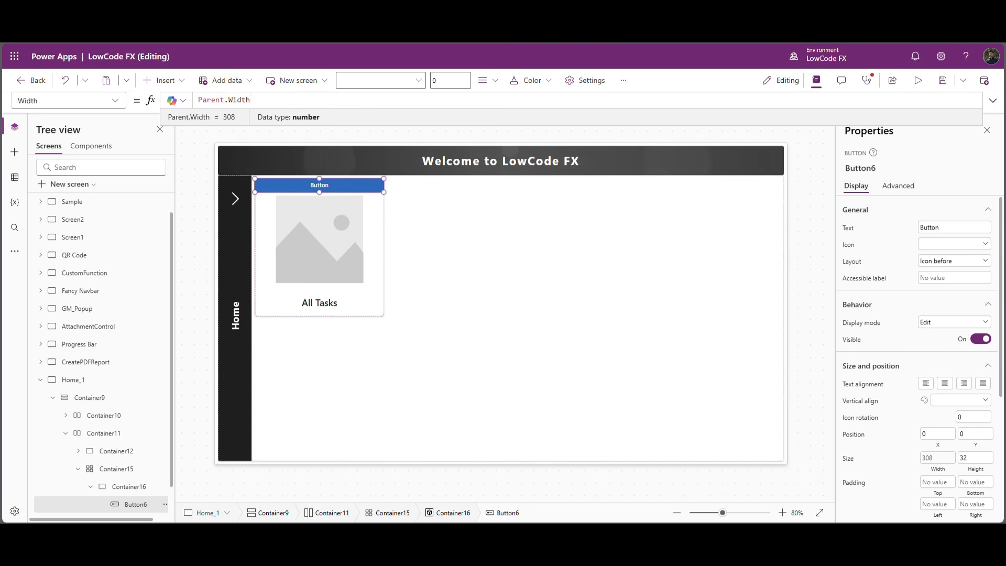
pyautogui.click(977, 471)
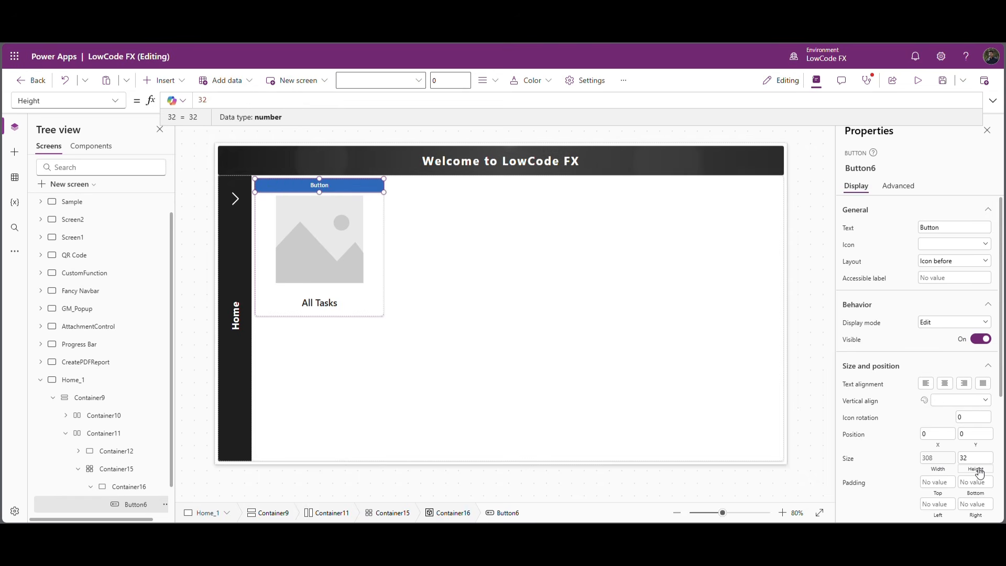
pyautogui.write('Parent.Height')
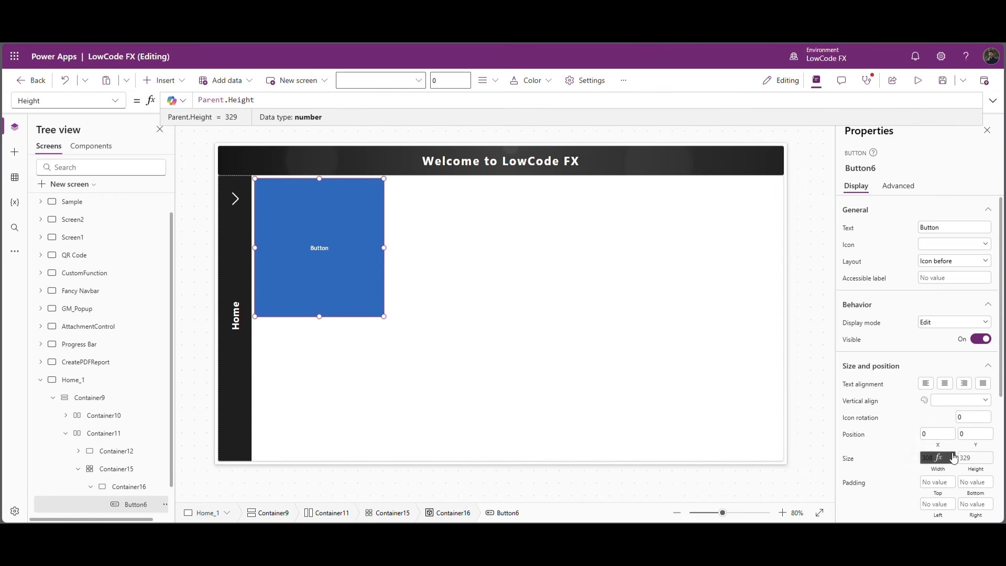
# Give the button a Transparent appearance and clear its text.
pyautogui.moveTo(1000, 375); pyautogui.dragTo(1005, 505)
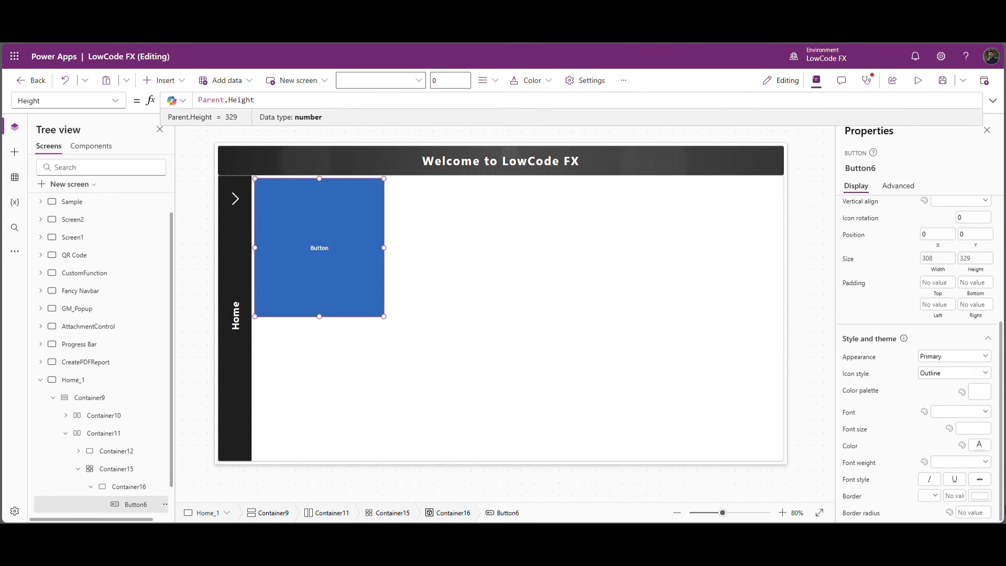
pyautogui.click(978, 357)
pyautogui.click(964, 418)
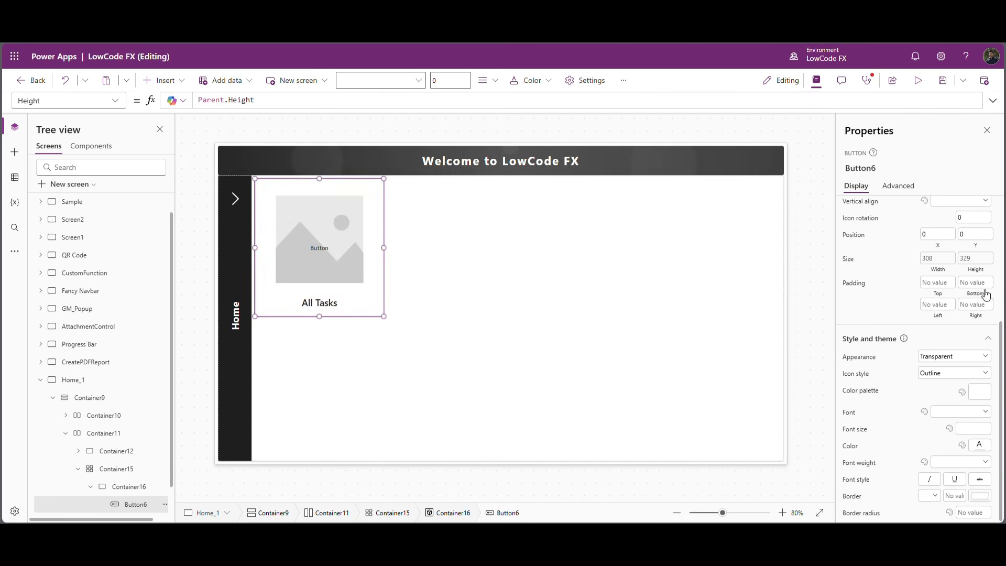
pyautogui.moveTo(1003, 347); pyautogui.dragTo(996, 231)
pyautogui.doubleClick(933, 227)
pyautogui.press('BackSpace')
pyautogui.click(888, 231)
# Set the card image's Image property to an EncodeUrl SVG data URI of a checked box with stroke #C8921A.
pyautogui.scroll(-1, 157, 498)
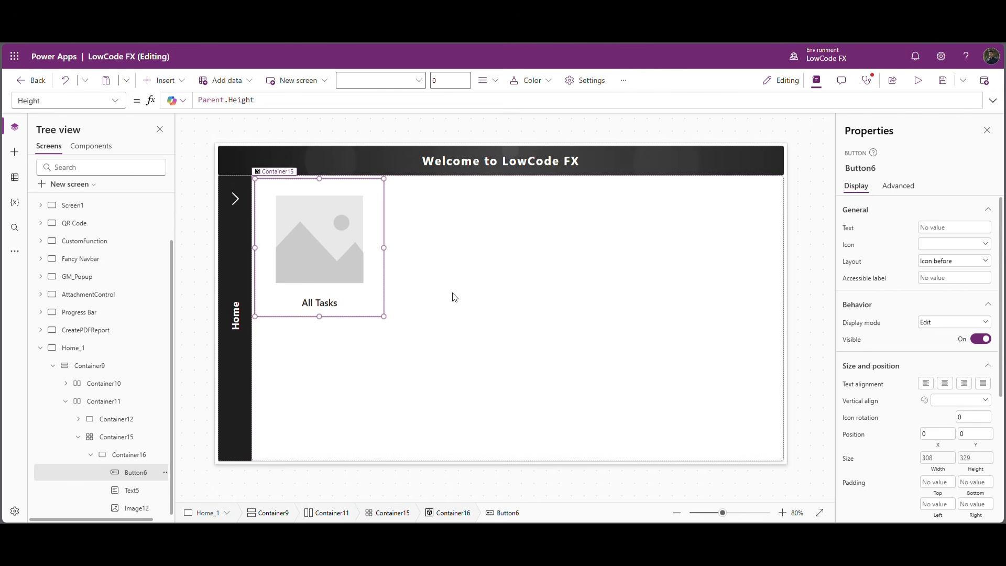
pyautogui.click(132, 490)
pyautogui.click(137, 507)
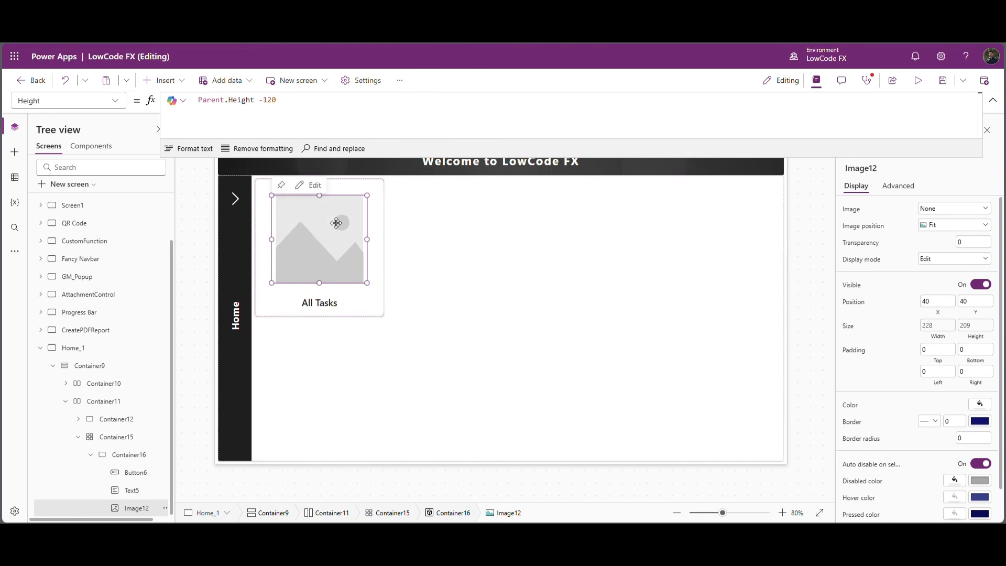
pyautogui.click(117, 101)
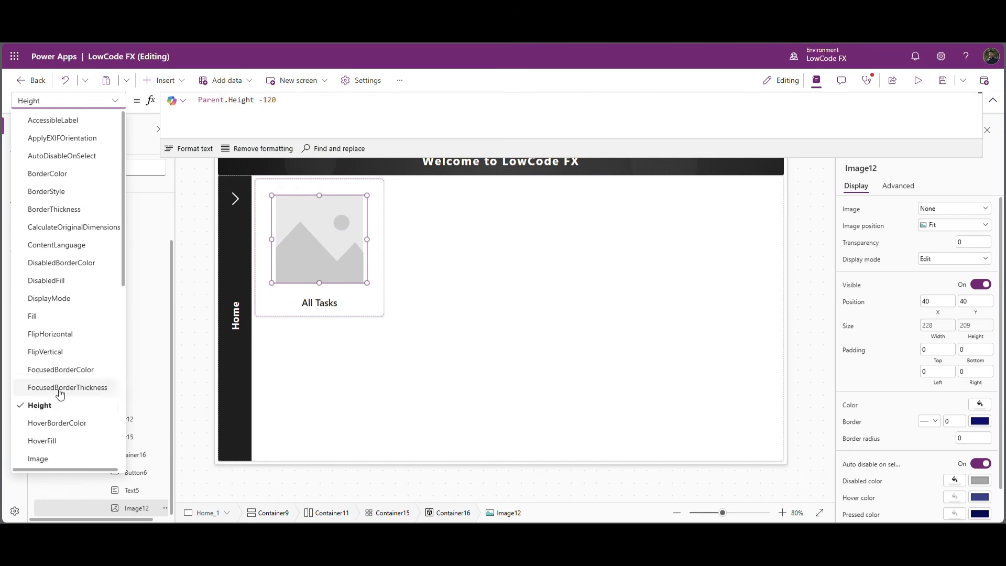
pyautogui.click(38, 459)
pyautogui.doubleClick(231, 101)
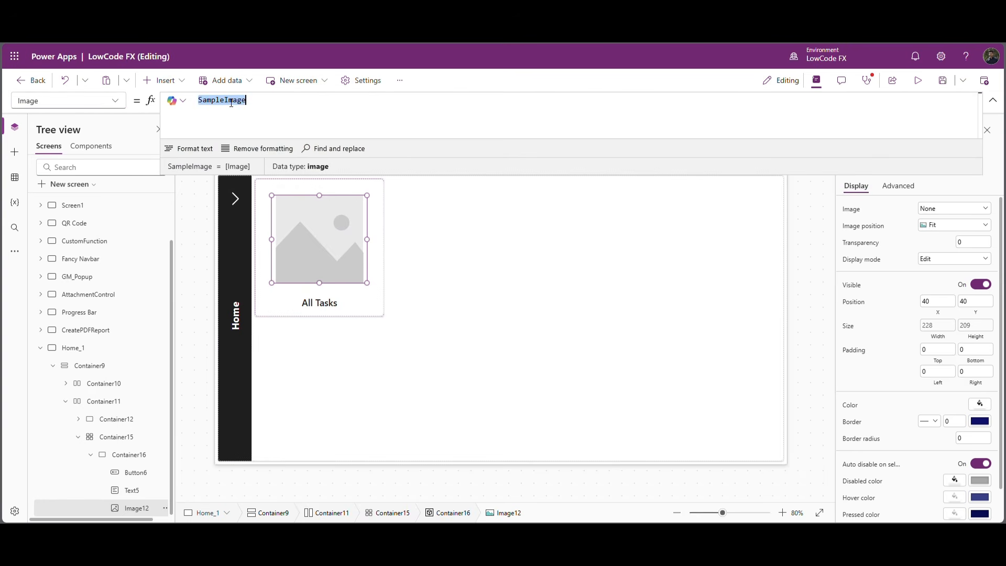
pyautogui.write('"data:image/svg+xml; utf-8, " & EncodeUrl($"<svg viewBox=\'0 0 24 24\' fill=\'none\' xmlns=\'http://www.w3.org/2000/svg\'><path d=\'M9 11l3 3 9-9\' stroke=\'#C8921A\' stroke-width=\'2\' stroke-linecap=\'round\' stroke-linejoin=\'round\'/><path d=\'M21 12v7a2 2 0 0 1-2 2H5a2 2 0 0 1-2-2V5a2 2 0 0 1 2-2h11\' stroke=\'#C8921A\' stroke-width=\'2\' stroke-linecap=\'round\'/></svg>")')
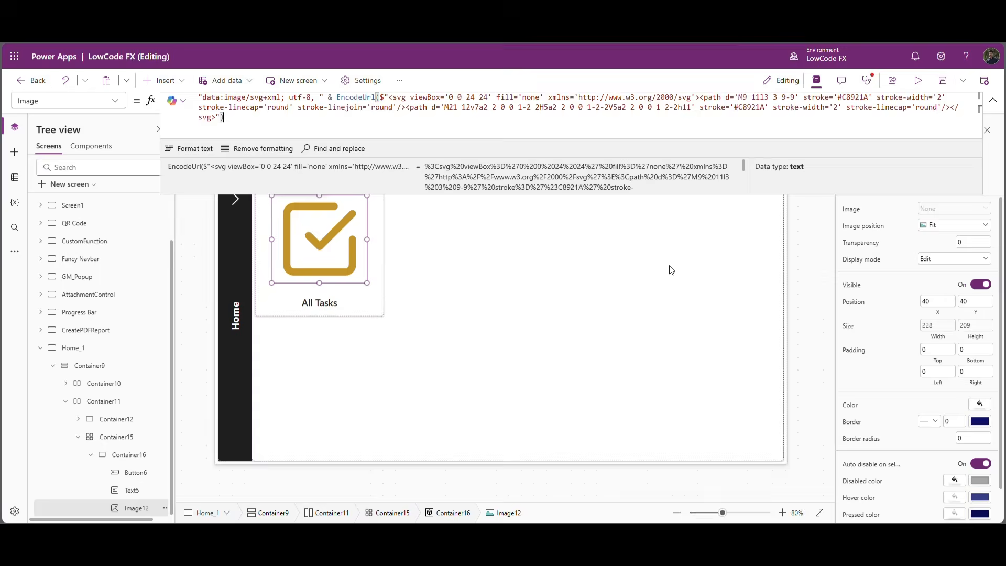
pyautogui.click(800, 260)
# Turn off flexible width for the grid container Container15 and set its width to Parent.Width - Container12.Width*4.
pyautogui.click(325, 405)
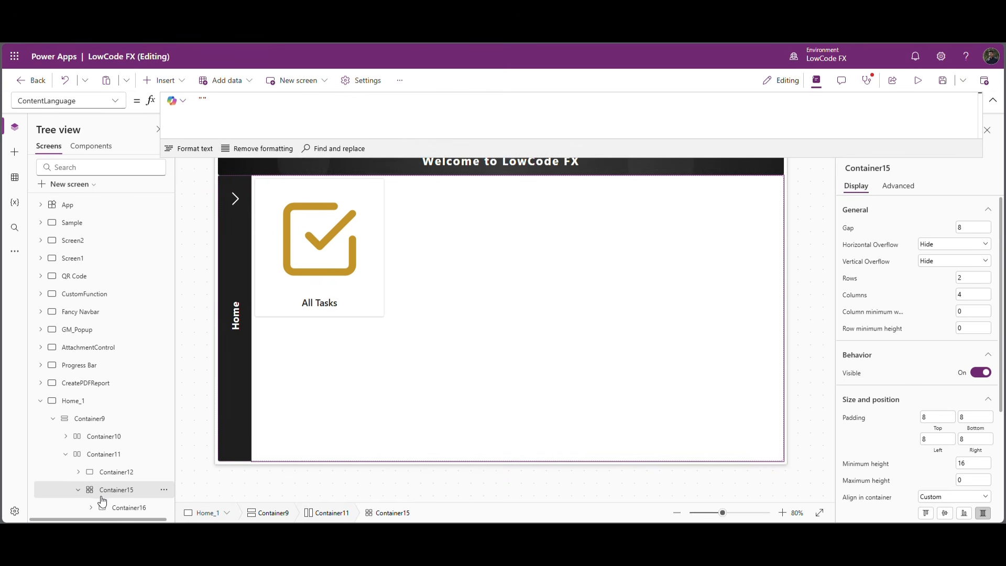
pyautogui.doubleClick(128, 477)
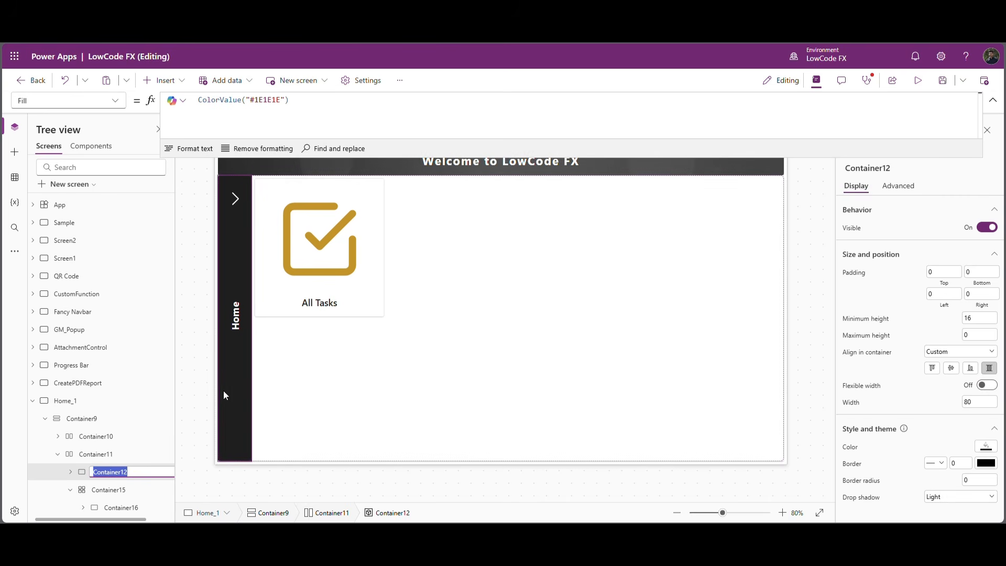
pyautogui.click(135, 489)
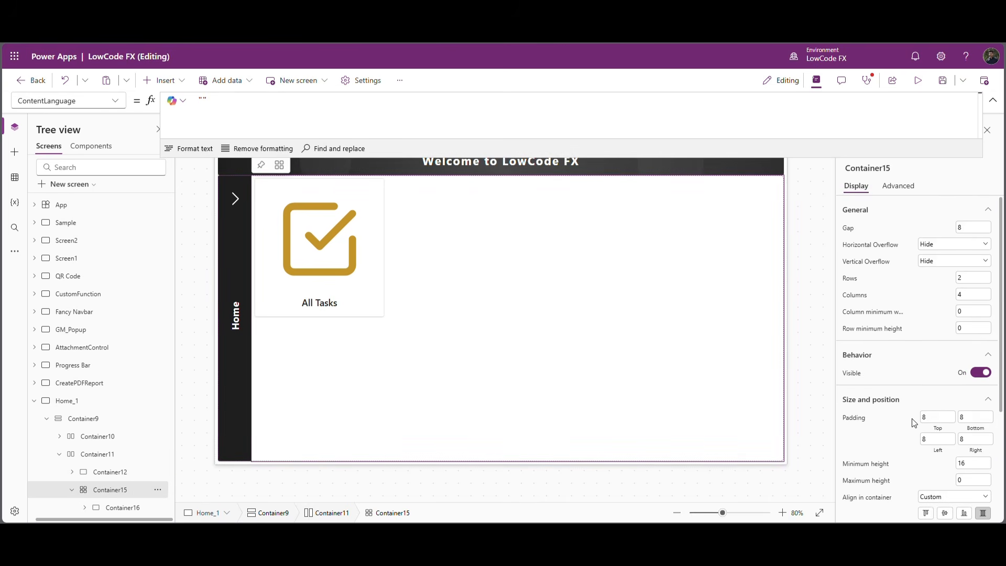
pyautogui.scroll(-2, 915, 435)
pyautogui.click(981, 425)
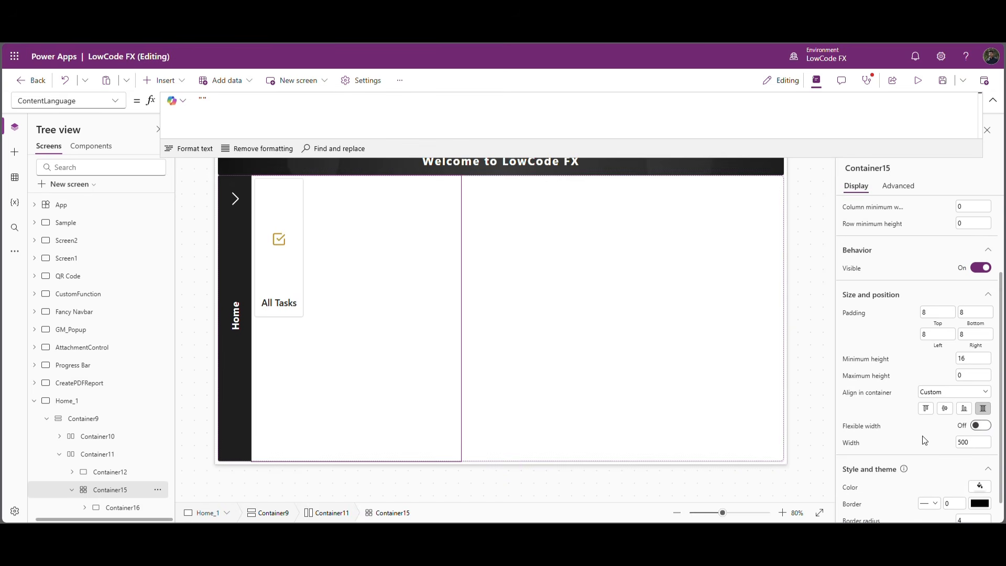
pyautogui.click(862, 444)
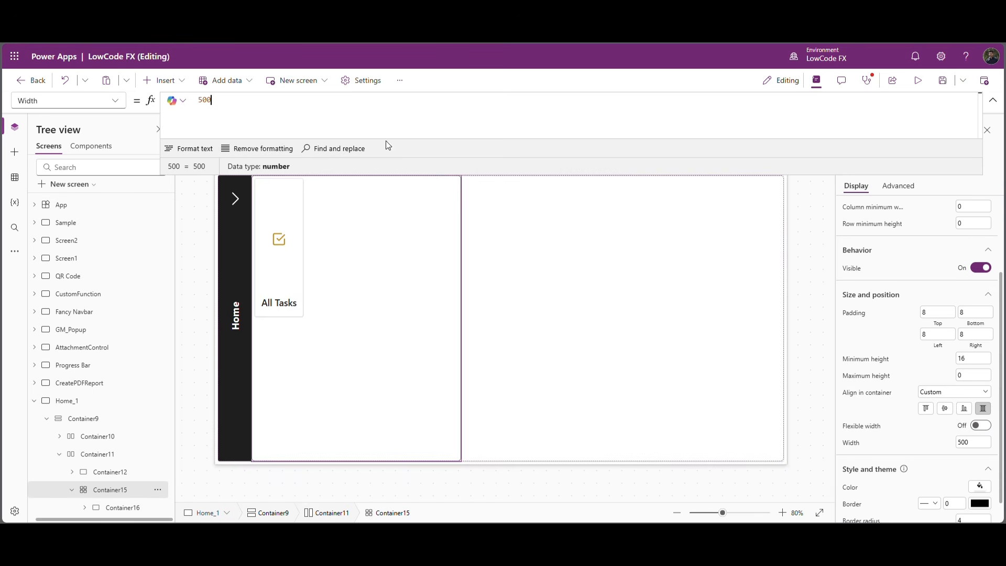
pyautogui.write('Parent.Width')
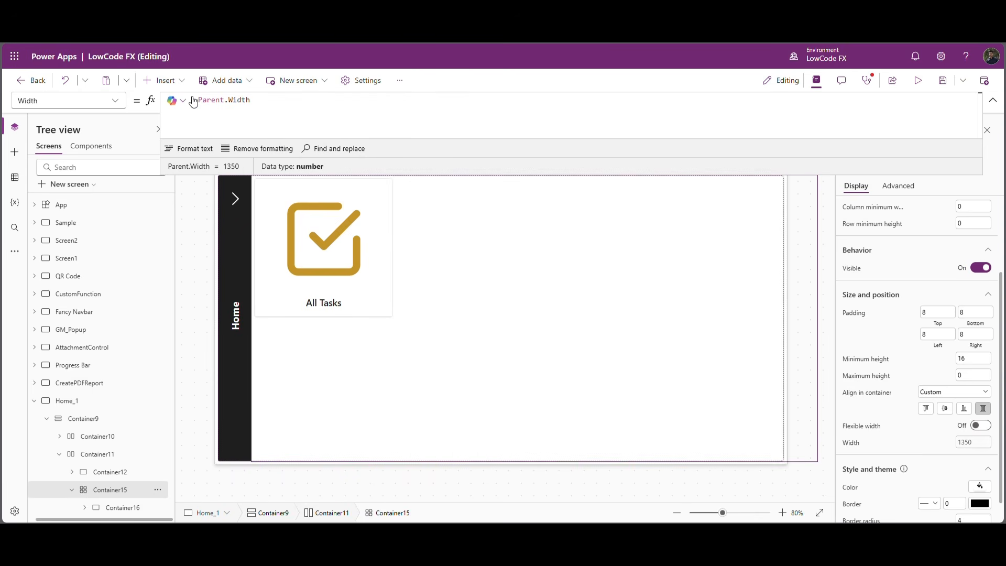
pyautogui.write(' - Container12.w')
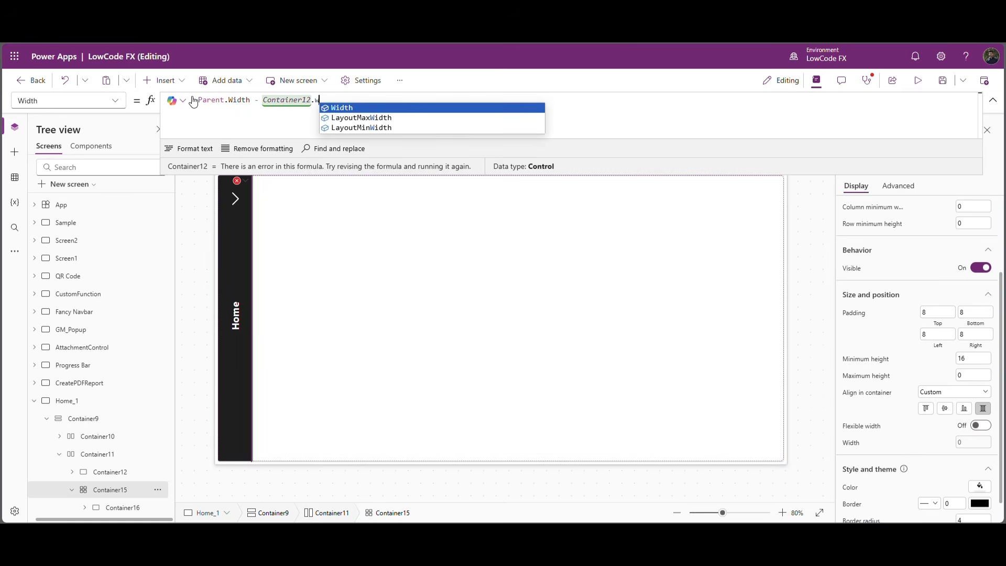
pyautogui.press('Tab')
pyautogui.write('*4')
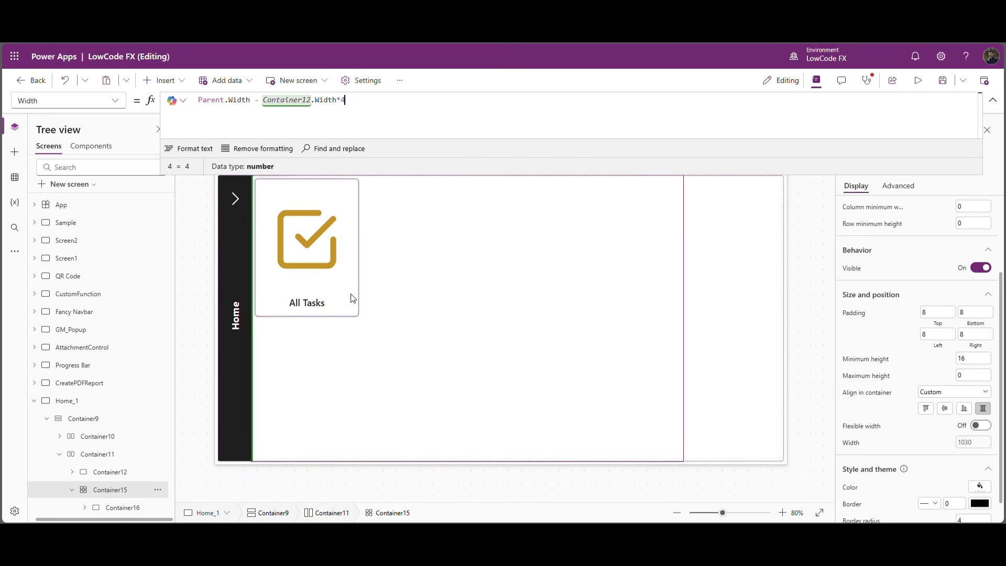
pyautogui.click(486, 363)
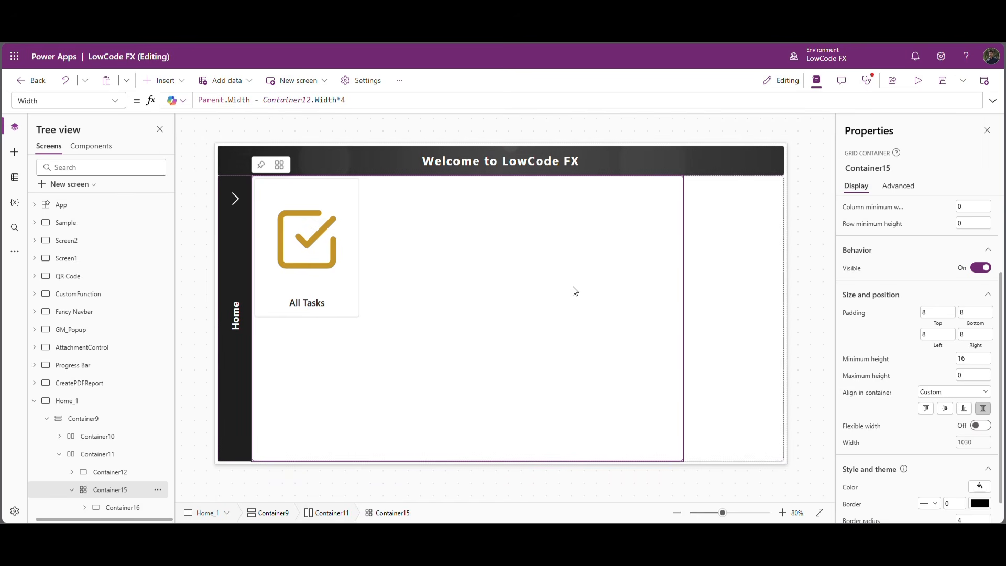
# Set the grid container to 2 columns with a gap of 70.
pyautogui.scroll(2, 936, 259)
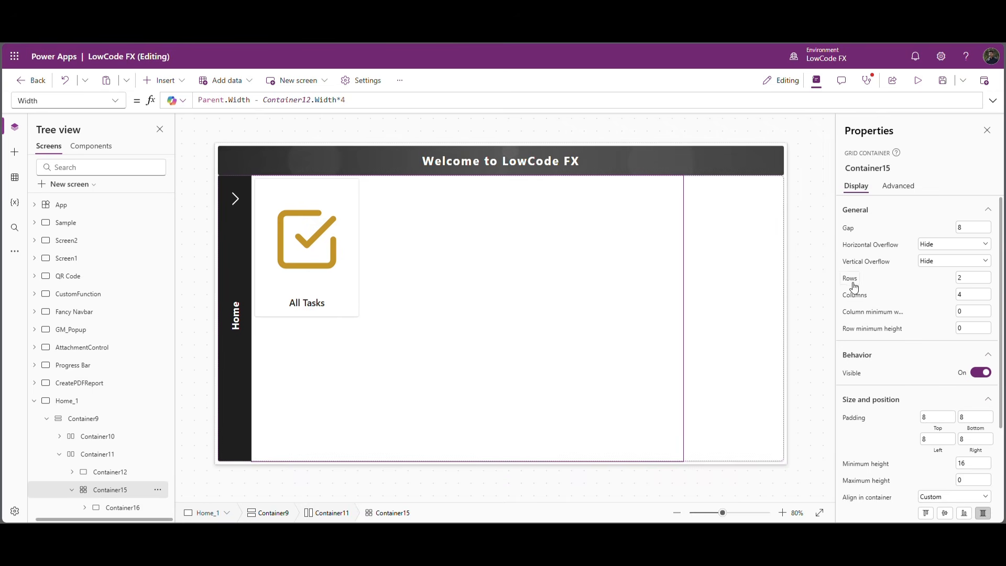
pyautogui.click(973, 299)
pyautogui.click(925, 294)
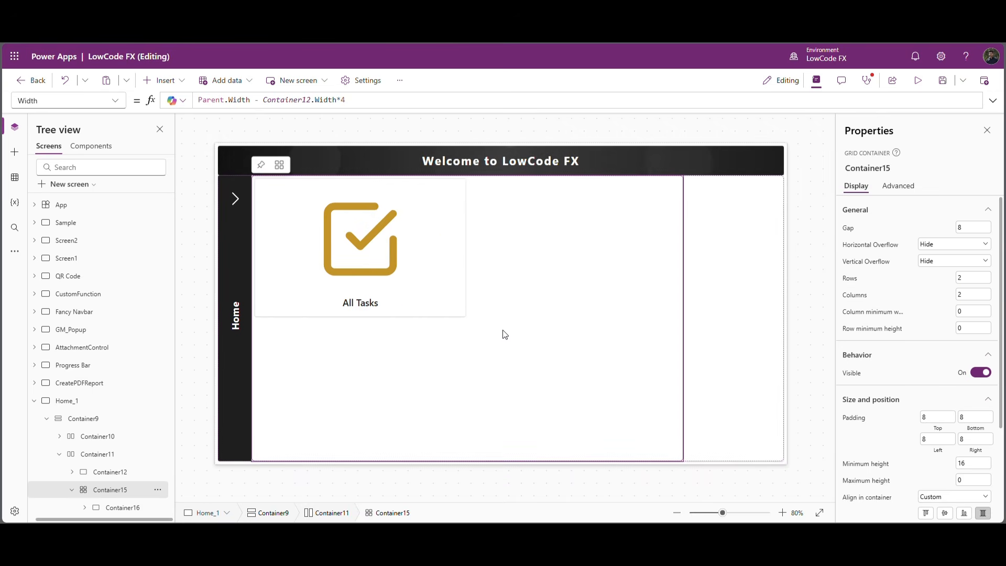
pyautogui.click(977, 231)
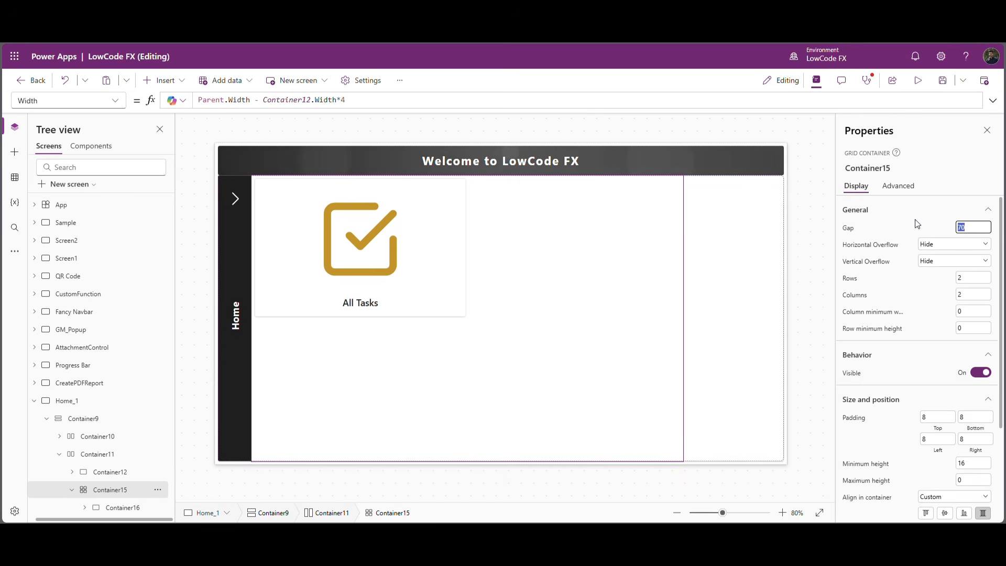
# Set the grid container's top, bottom, left and right padding to 70.
pyautogui.click(936, 417)
pyautogui.write('70')
pyautogui.click(975, 417)
pyautogui.write('70')
pyautogui.press('Tab')
pyautogui.write('70')
pyautogui.press('Tab')
pyautogui.write('70')
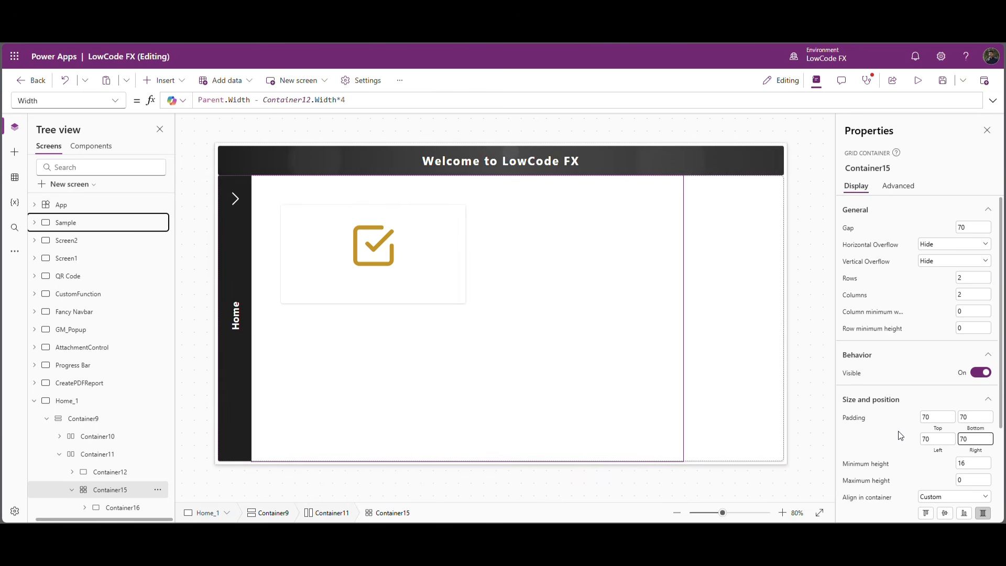
pyautogui.click(900, 436)
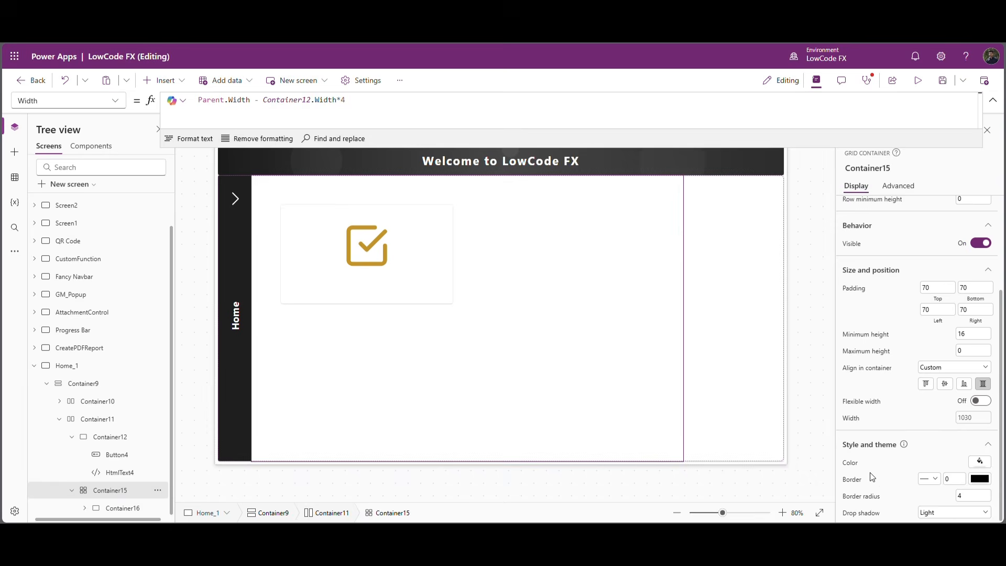
# Set the grid container's fill to ColorValue("#1E1E1E").
pyautogui.click(851, 464)
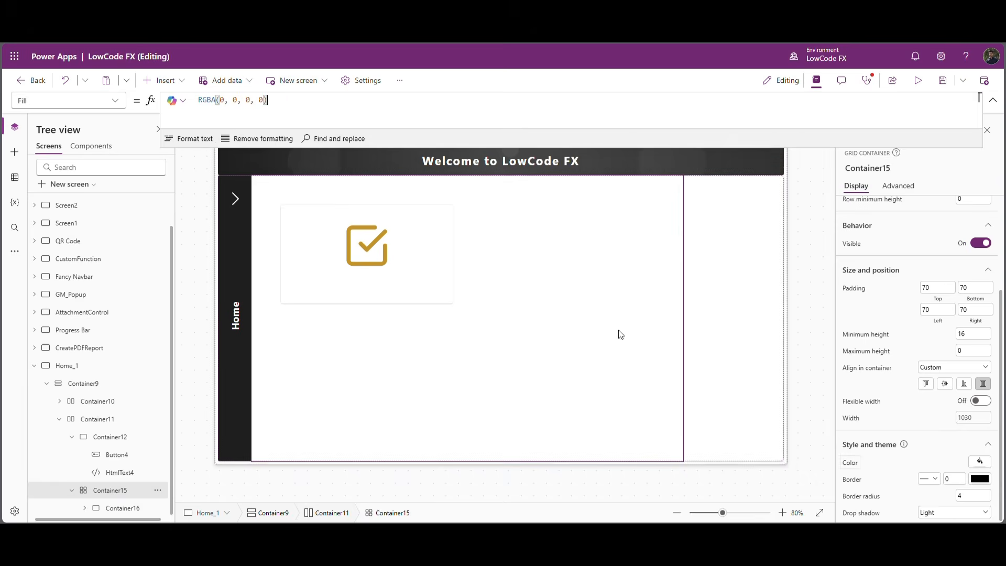
pyautogui.click(280, 114)
pyautogui.moveTo(281, 115); pyautogui.dragTo(188, 107)
pyautogui.write('ColorValue(')
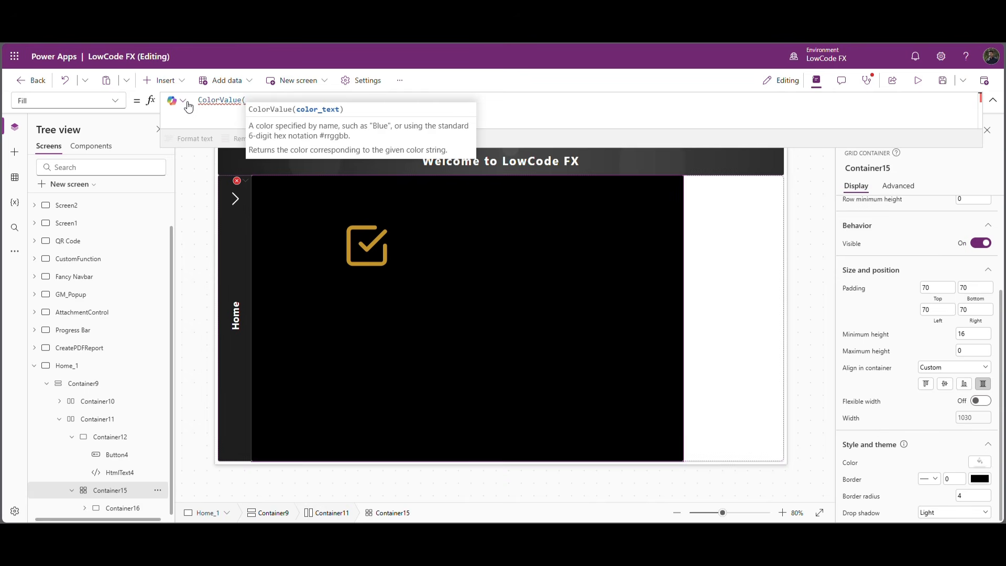
pyautogui.write('""')
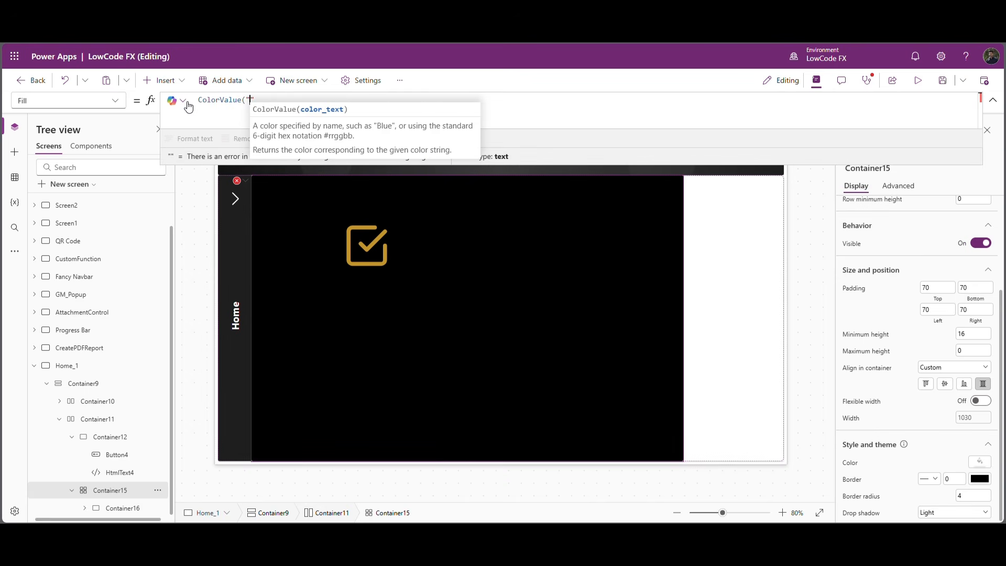
pyautogui.write('#1E1E1E")')
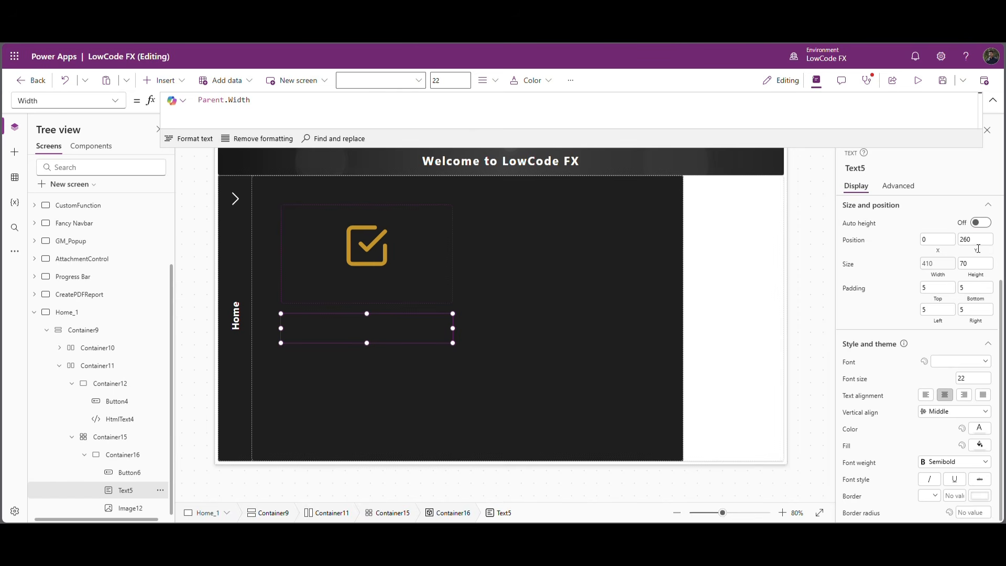
# Set the All Tasks text's Y position to 170 and its color to white.
pyautogui.moveTo(977, 241); pyautogui.dragTo(880, 249)
pyautogui.write('176')
pyautogui.press('BackSpace')
pyautogui.write('0')
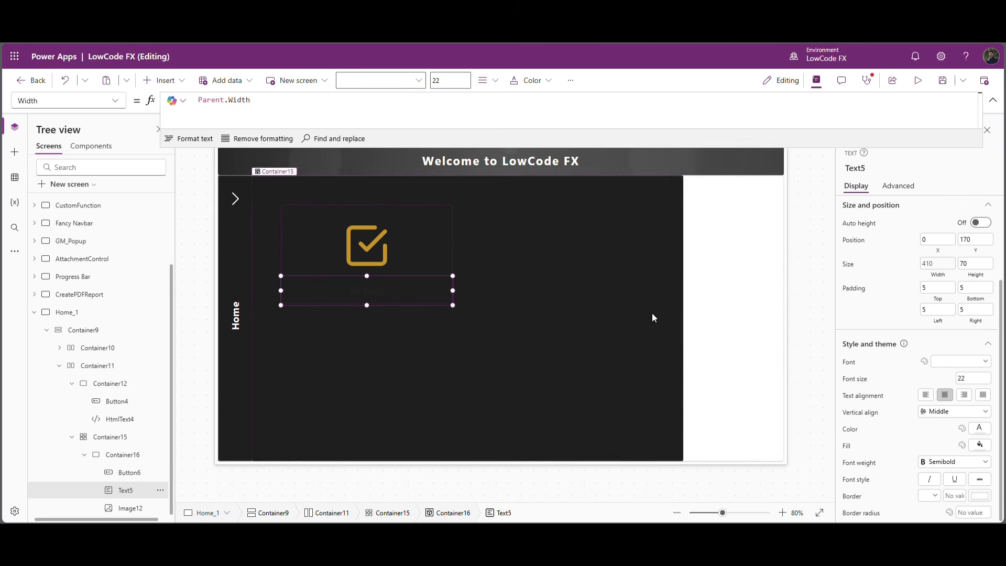
pyautogui.click(979, 434)
pyautogui.click(907, 491)
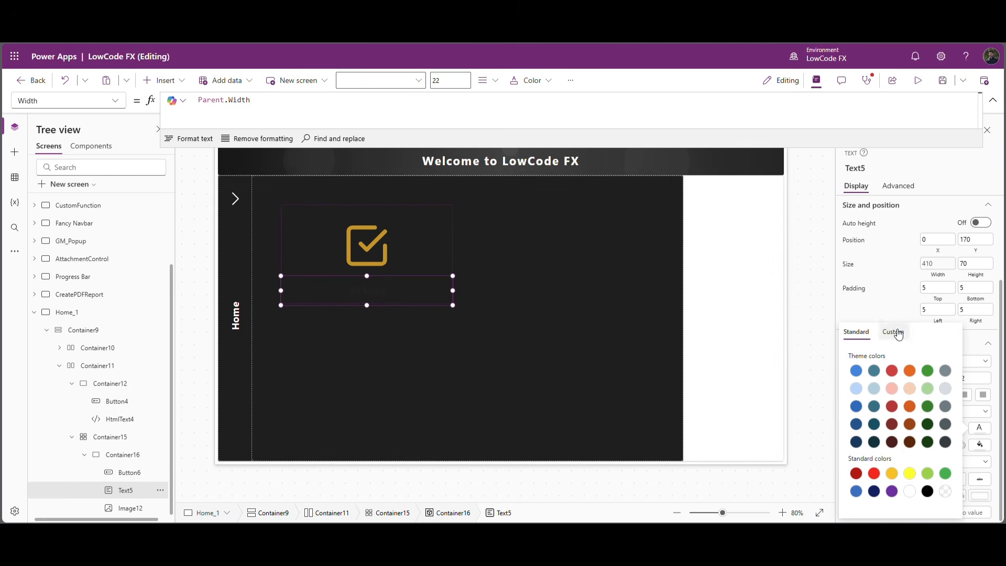
pyautogui.click(891, 299)
# Give the card container Container16 a light grey border with a thickness of 1.
pyautogui.click(740, 315)
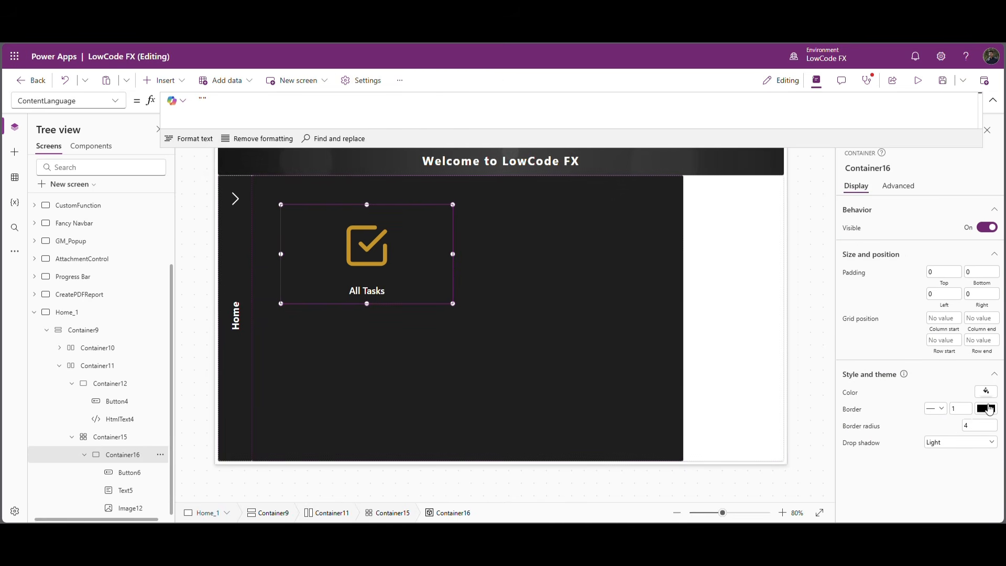
pyautogui.click(982, 408)
pyautogui.click(952, 377)
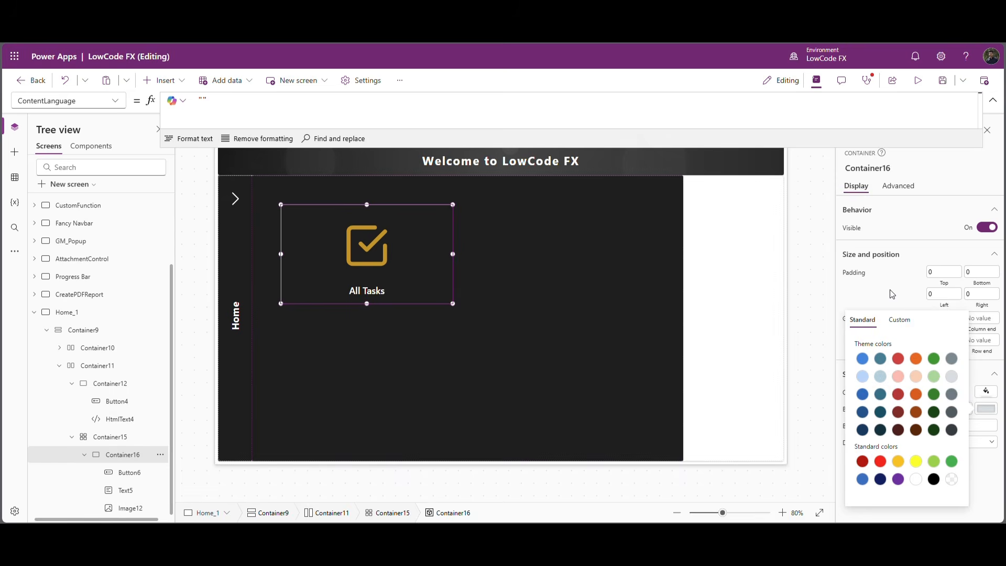
pyautogui.click(889, 293)
pyautogui.click(756, 301)
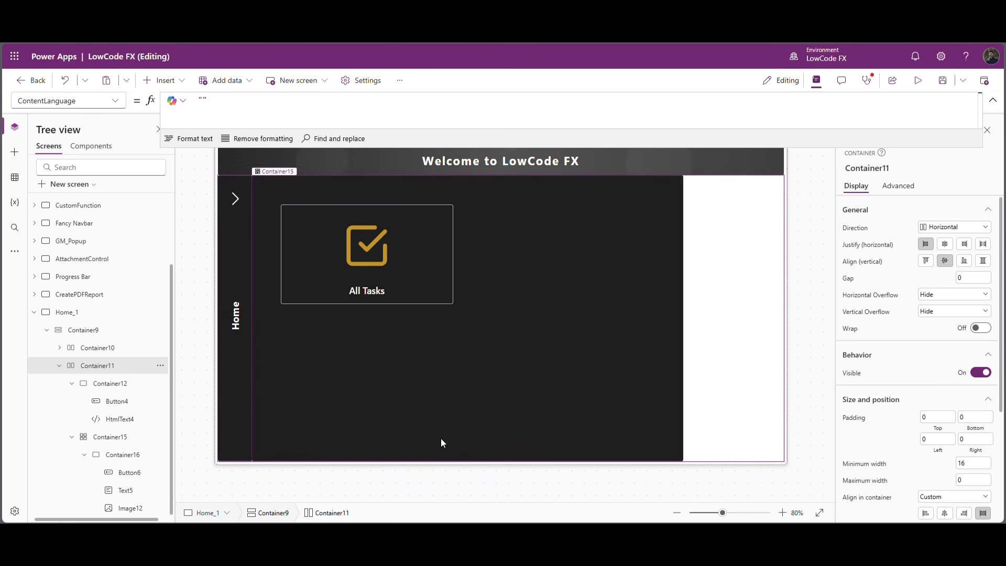
# Copy the All Tasks card container and paste it three times into the grid container Container15.
pyautogui.click(72, 383)
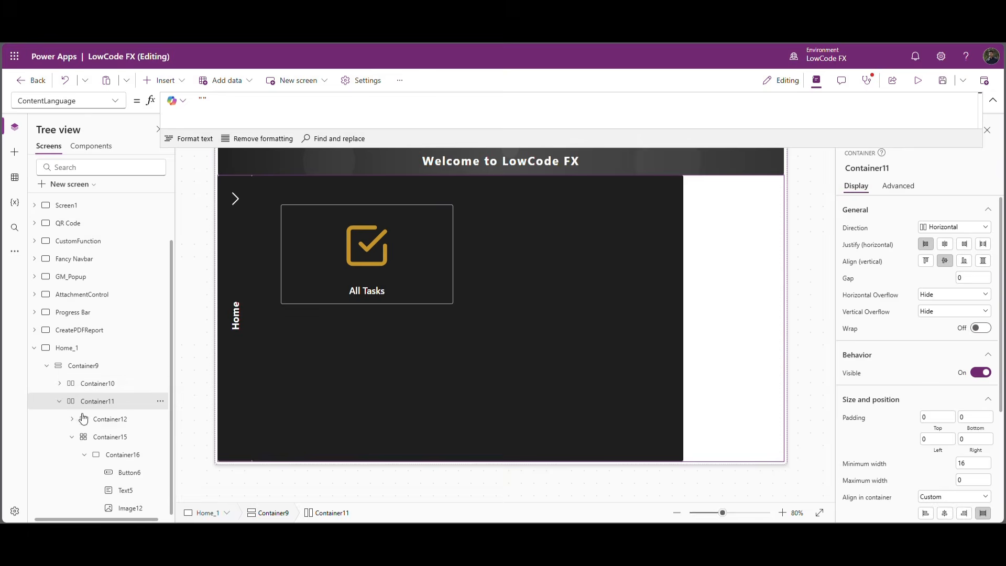
pyautogui.click(78, 437)
pyautogui.click(79, 490)
pyautogui.click(124, 507)
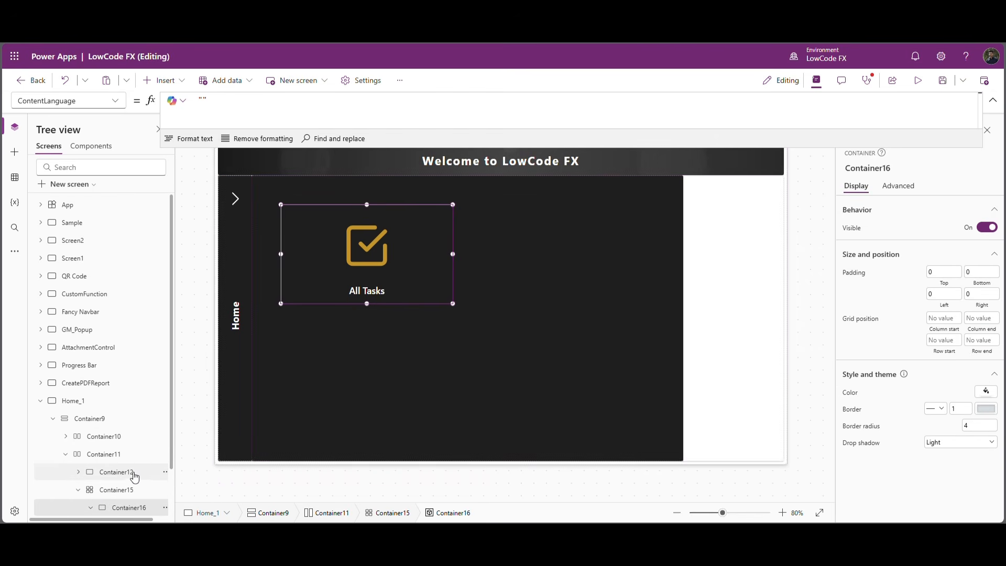
pyautogui.click(122, 489)
pyautogui.hotkey('ctrl', 'v')
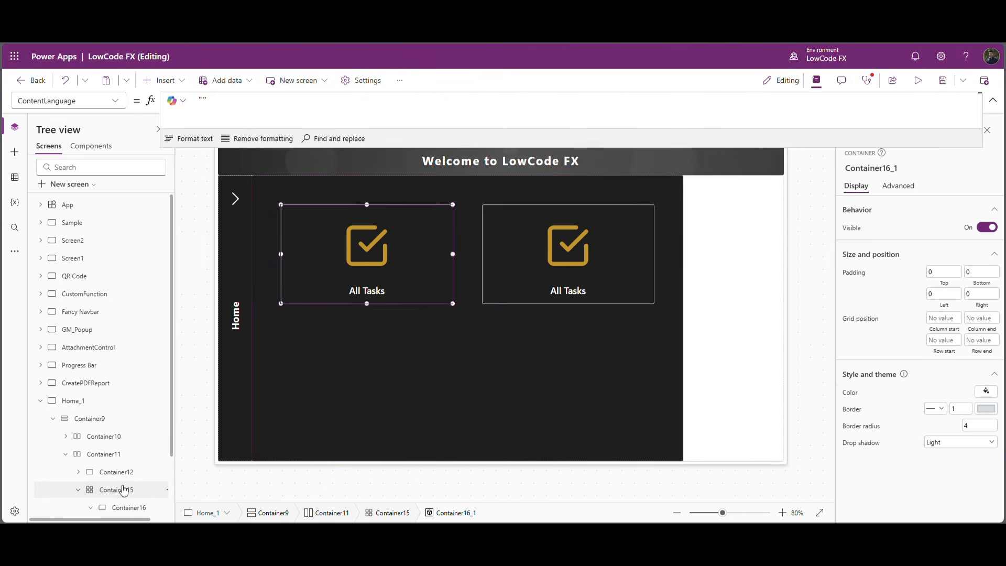
pyautogui.click(123, 490)
pyautogui.hotkey('ctrl', 'v')
pyautogui.click(125, 490)
pyautogui.hotkey('ctrl', 'v')
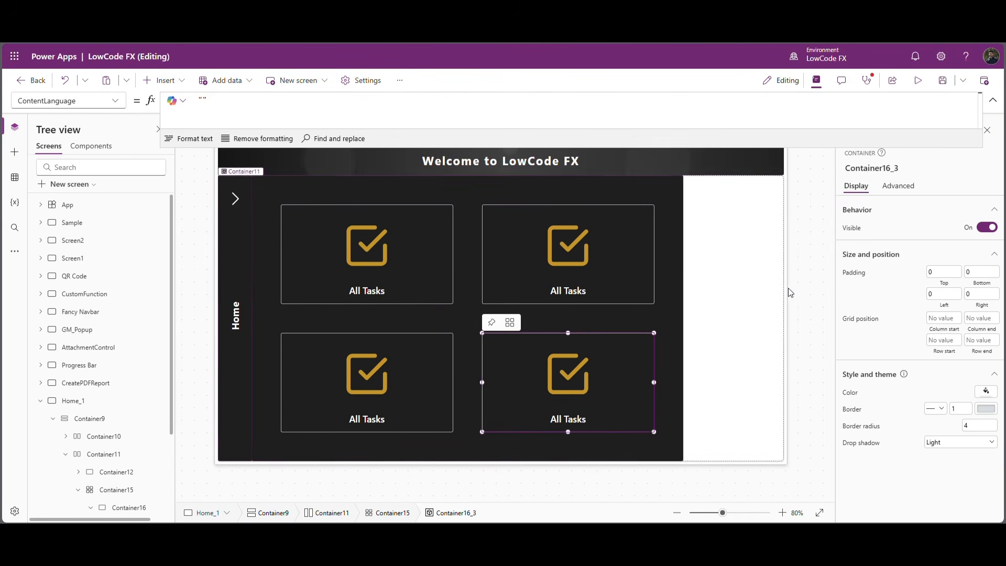
# Replace the Team card's Image formula with an encoded SVG icon of a group of people in #C8921A.
pyautogui.click(699, 296)
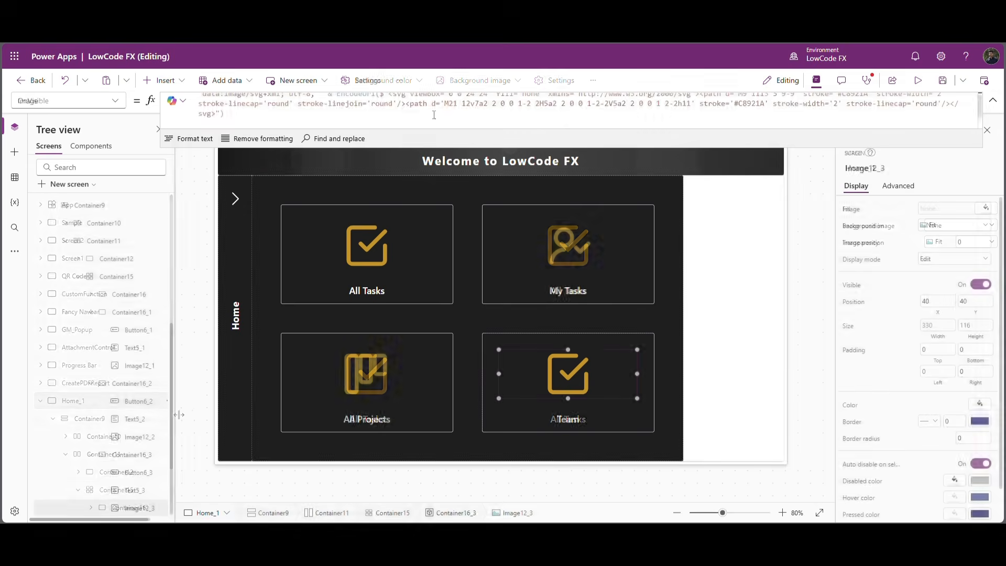
pyautogui.tripleClick(433, 107)
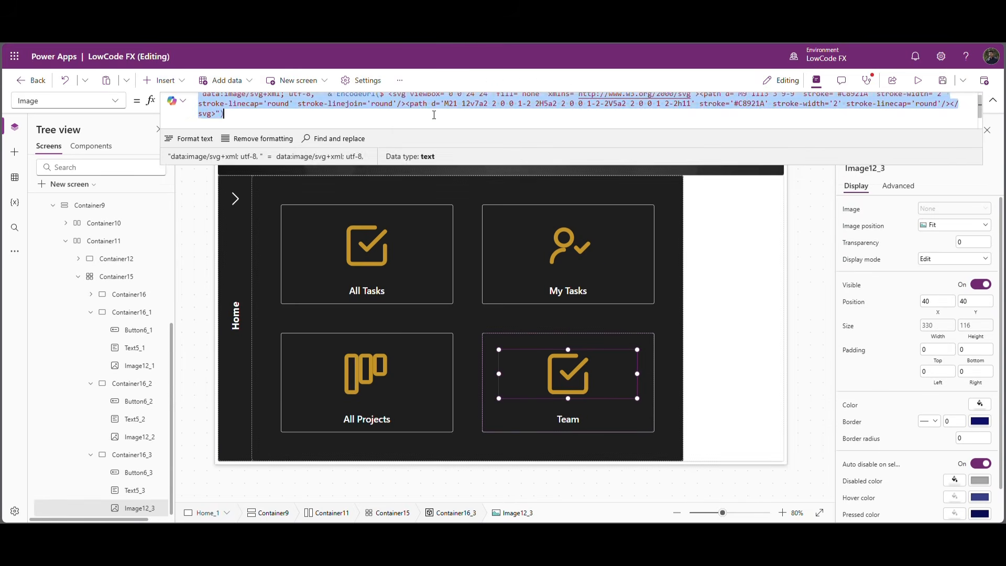
pyautogui.hotkey('ctrl', 'v')
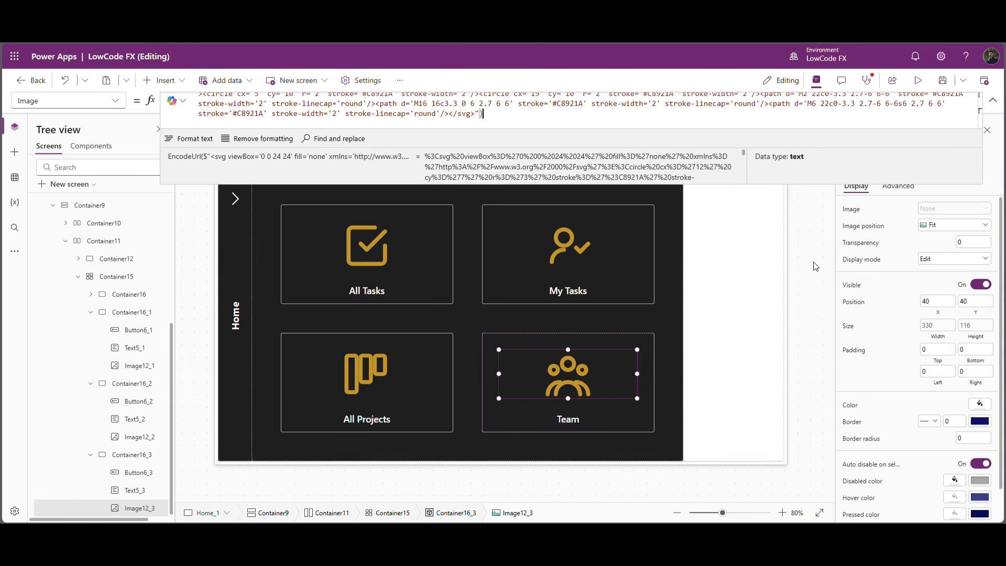
# Set the OnSelect formula of the Home section's chevron button to Set(VarTabNum,1).
pyautogui.click(810, 242)
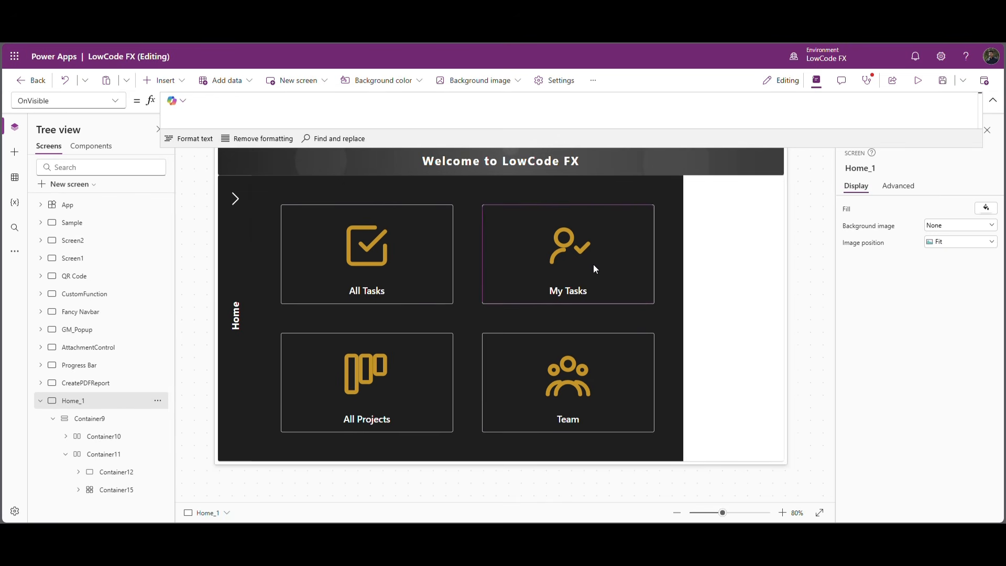
pyautogui.click(236, 202)
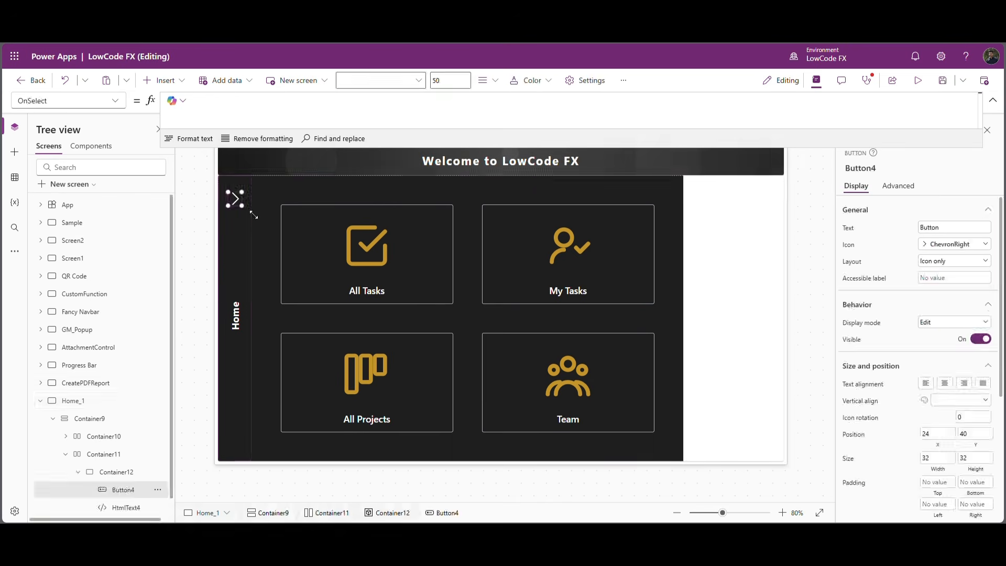
pyautogui.click(226, 108)
pyautogui.write('Set(')
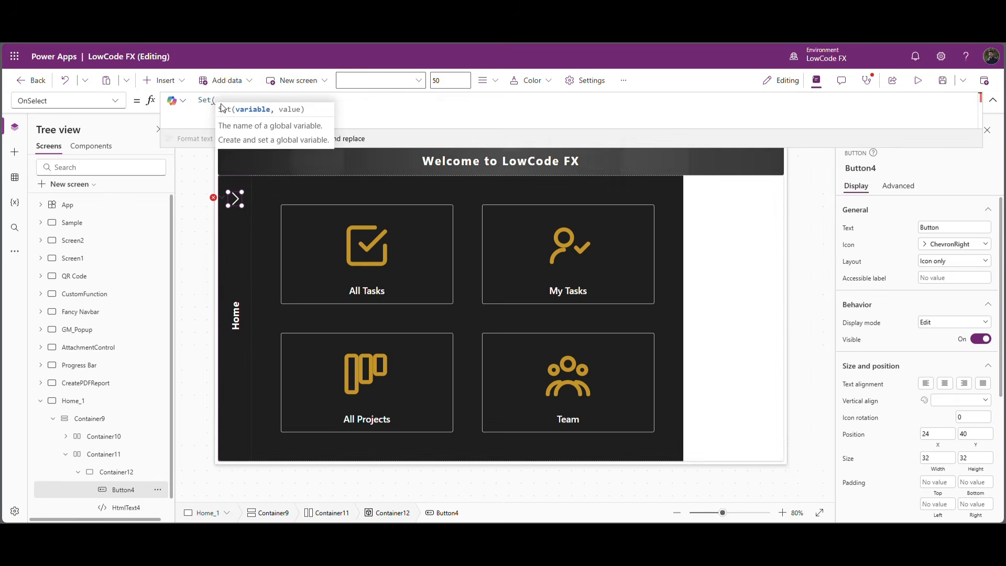
pyautogui.write('VarTab')
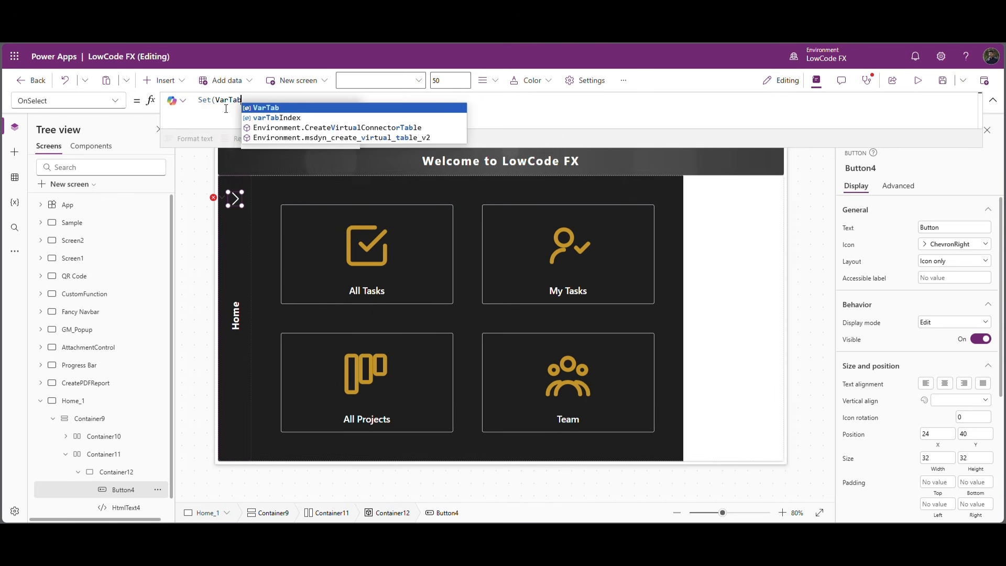
pyautogui.write('Num,1)')
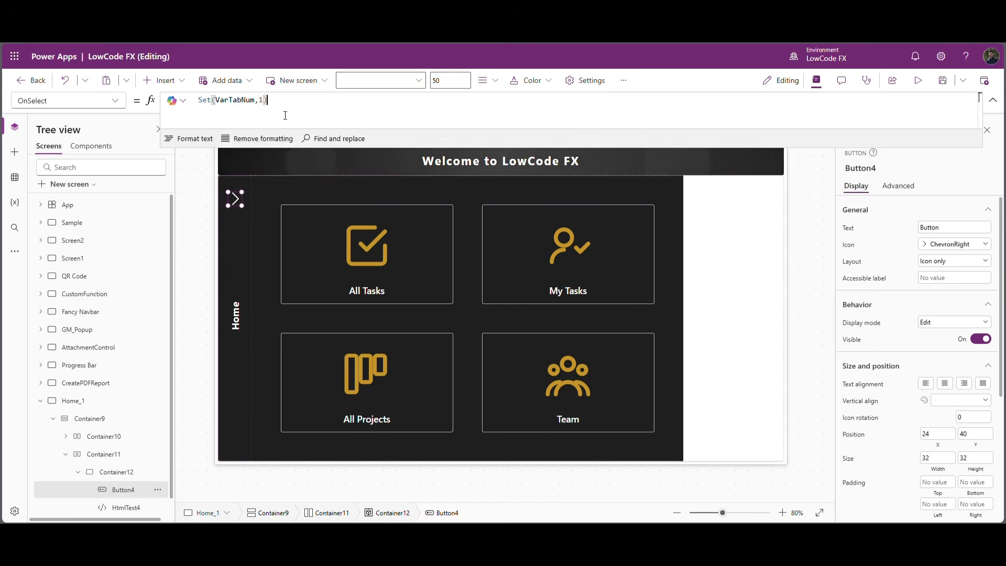
# Copy the chevron button's Set(VarTabNum,1) formula into the OnVisible property of the Home_1 screen.
pyautogui.moveTo(282, 121); pyautogui.dragTo(179, 103)
pyautogui.hotkey('ctrl', 'c')
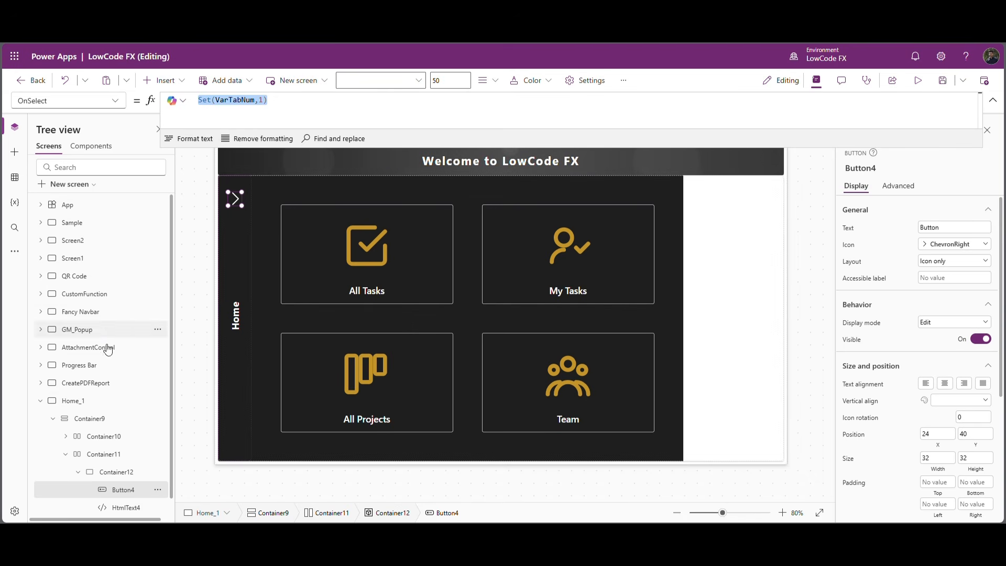
pyautogui.click(90, 406)
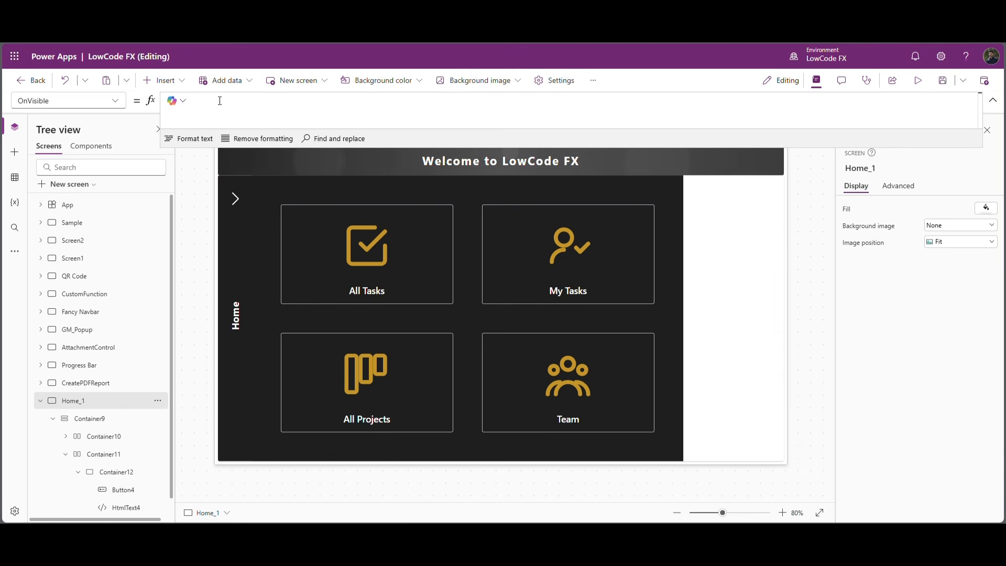
pyautogui.hotkey('ctrl', 'v')
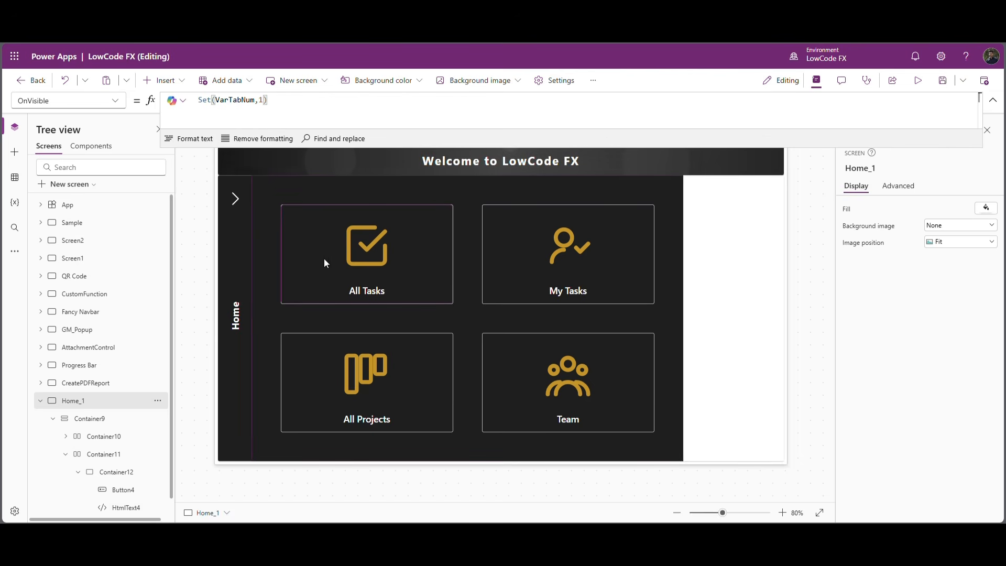
# Set the Visible formula of the card grid container Container15 to VarTabNum =1.
pyautogui.doubleClick(235, 100)
pyautogui.hotkey('ctrl', 'c')
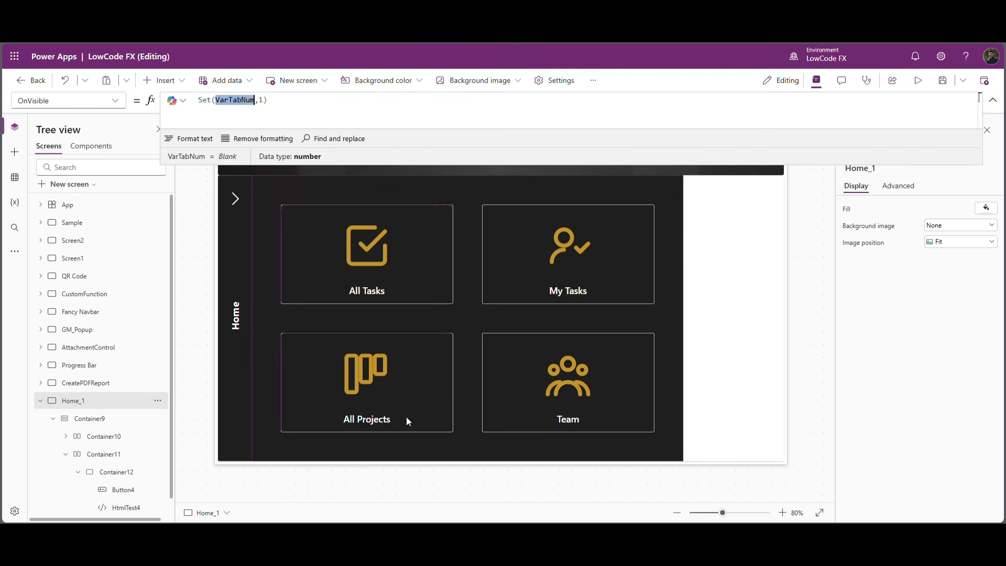
pyautogui.click(350, 451)
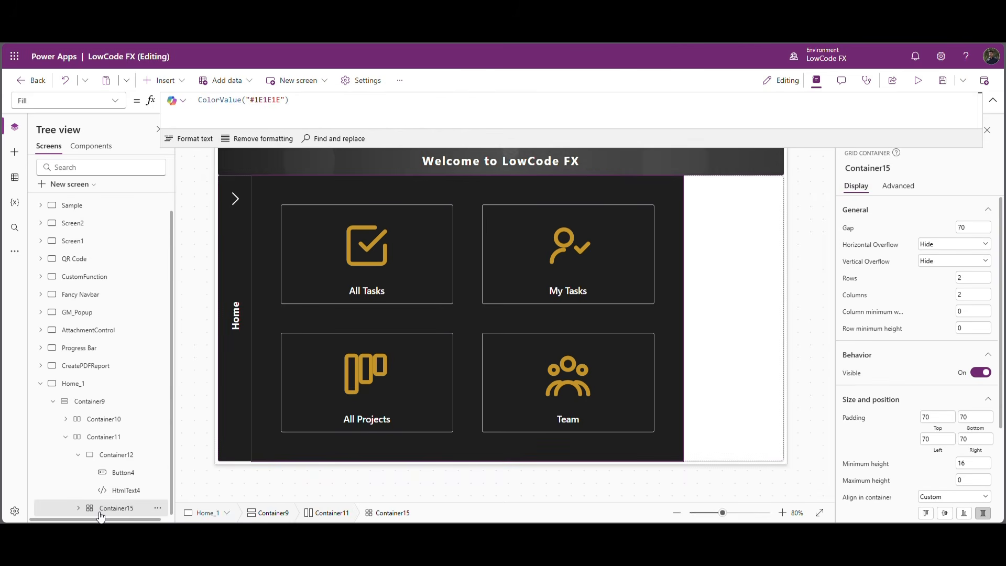
pyautogui.click(858, 373)
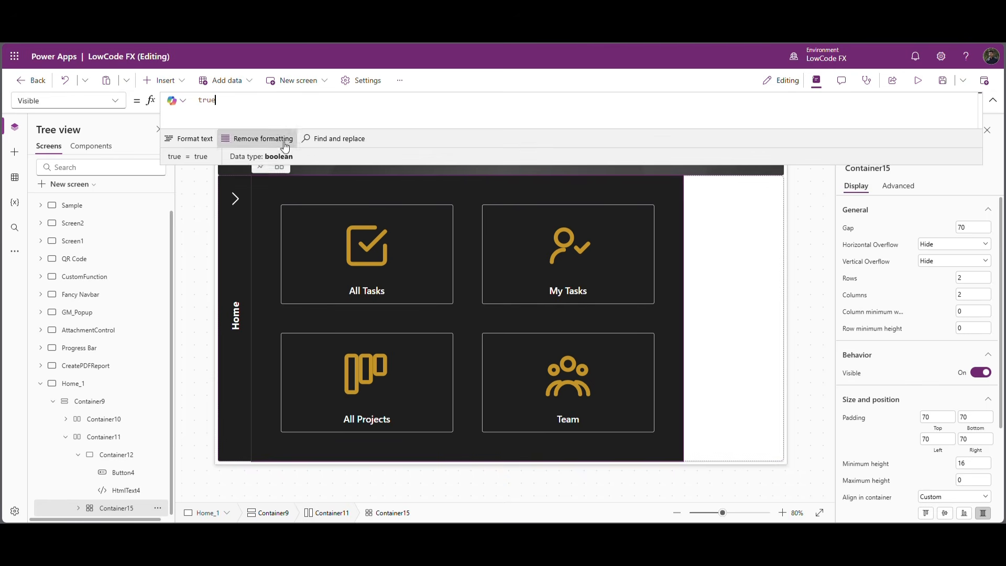
pyautogui.doubleClick(215, 106)
pyautogui.hotkey('ctrl', 'v')
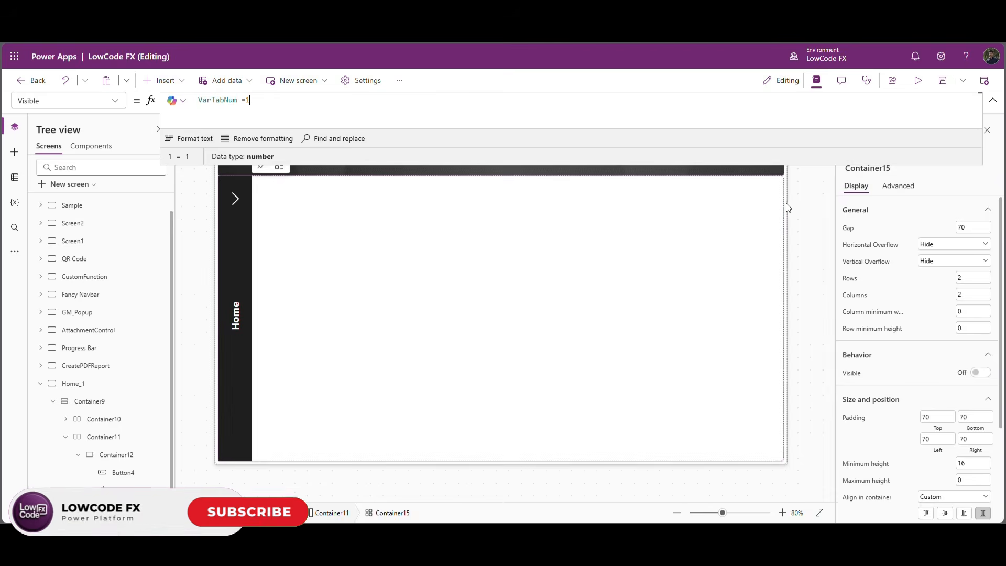
pyautogui.click(814, 191)
# Preview the app, expand the Home section with its chevron, and return to editing.
pyautogui.click(917, 81)
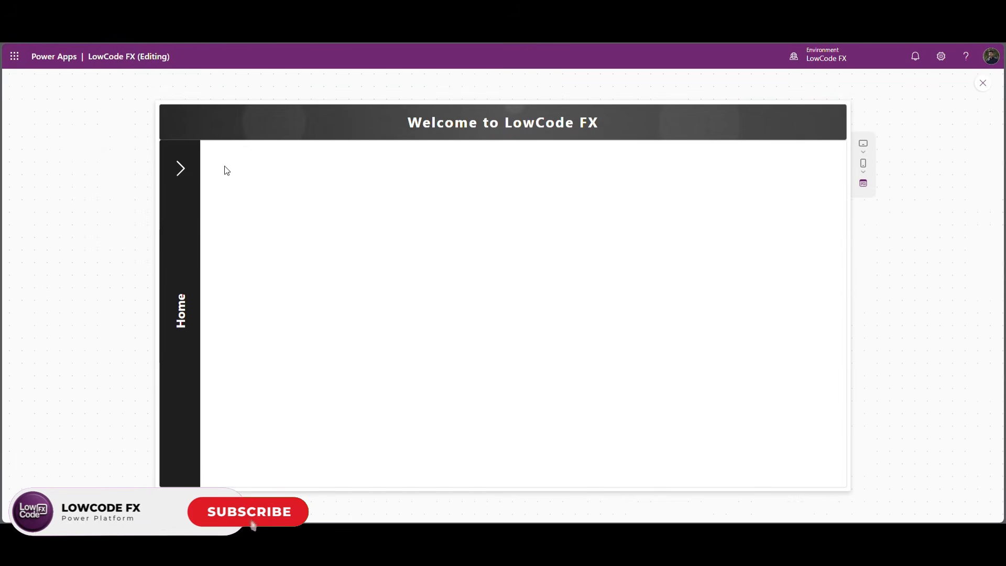
pyautogui.click(185, 174)
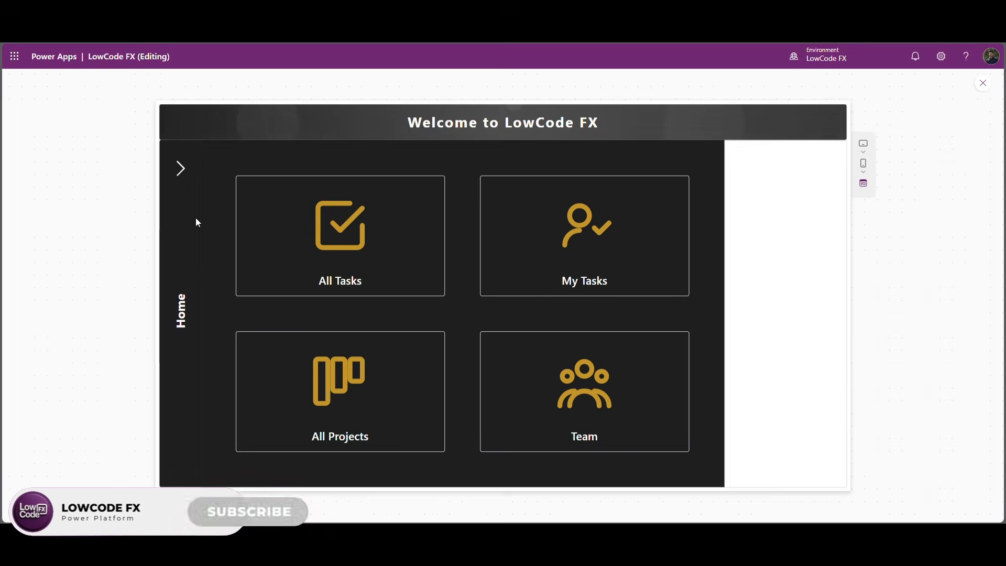
pyautogui.click(983, 84)
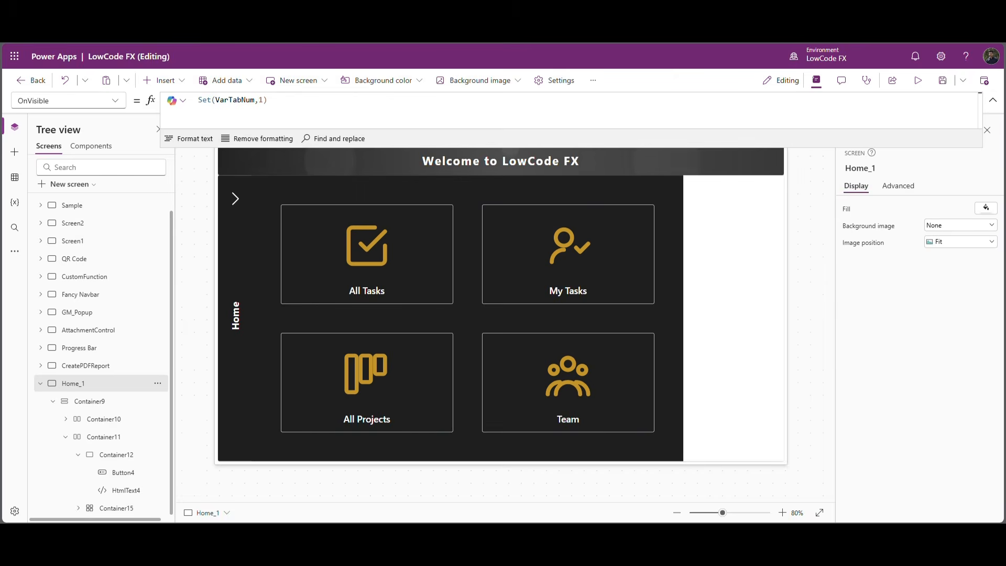
# Copy Container12 and Container15 together and paste the pair three times into Container11.
pyautogui.click(79, 453)
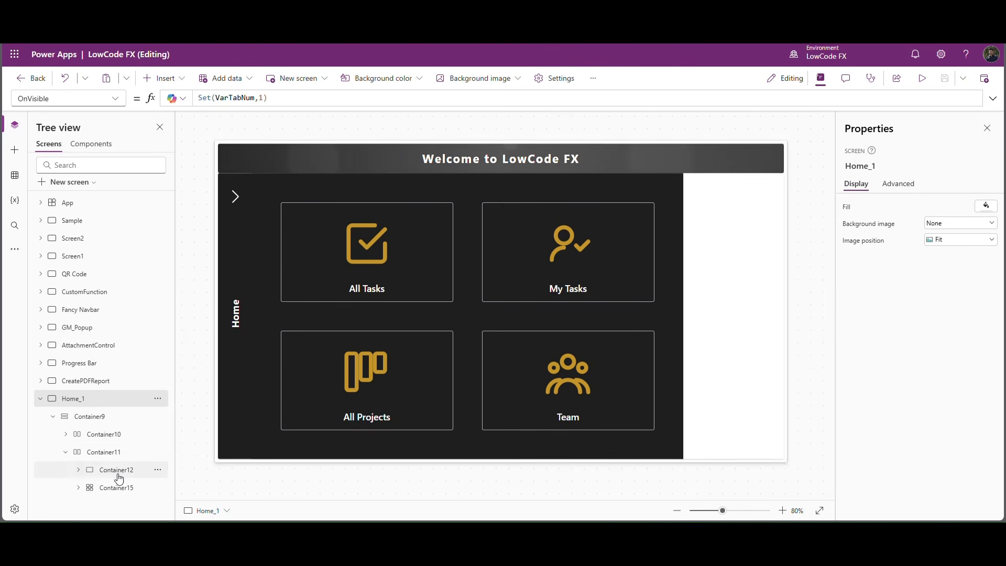
pyautogui.click(116, 475)
pyautogui.keyDown('ctrl'); pyautogui.click(117, 490); pyautogui.keyUp('ctrl')
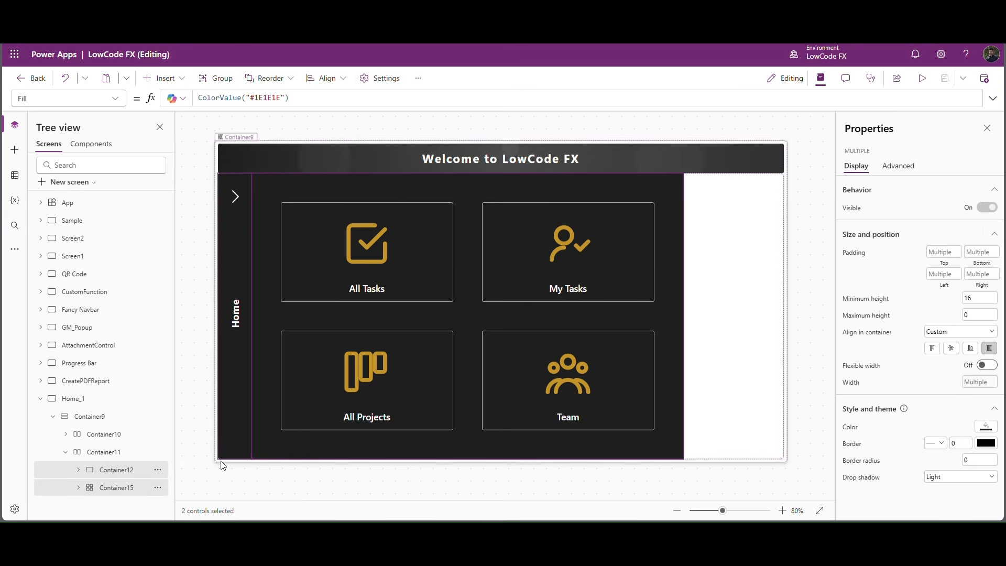
pyautogui.click(137, 451)
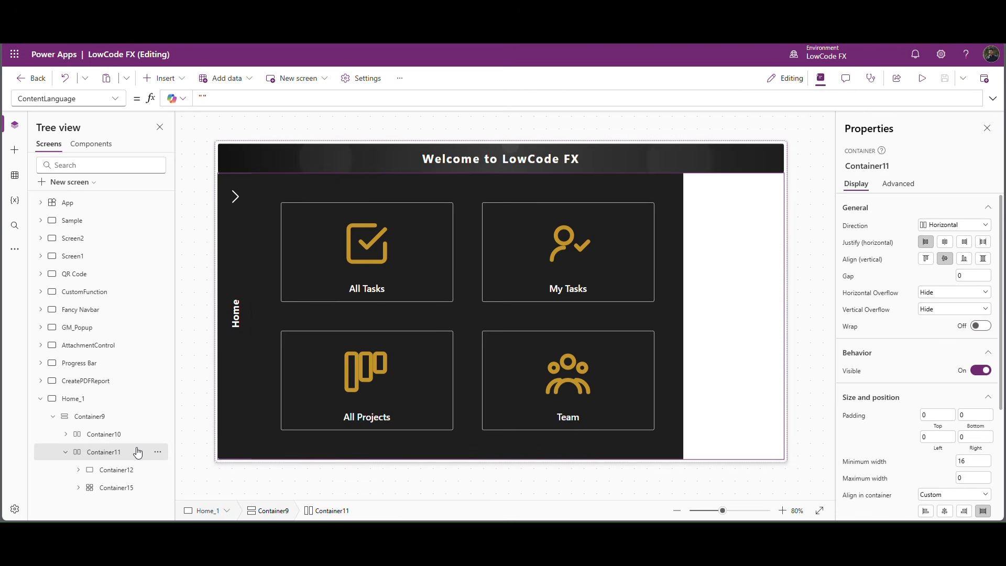
pyautogui.hotkey('ctrl', 'v')
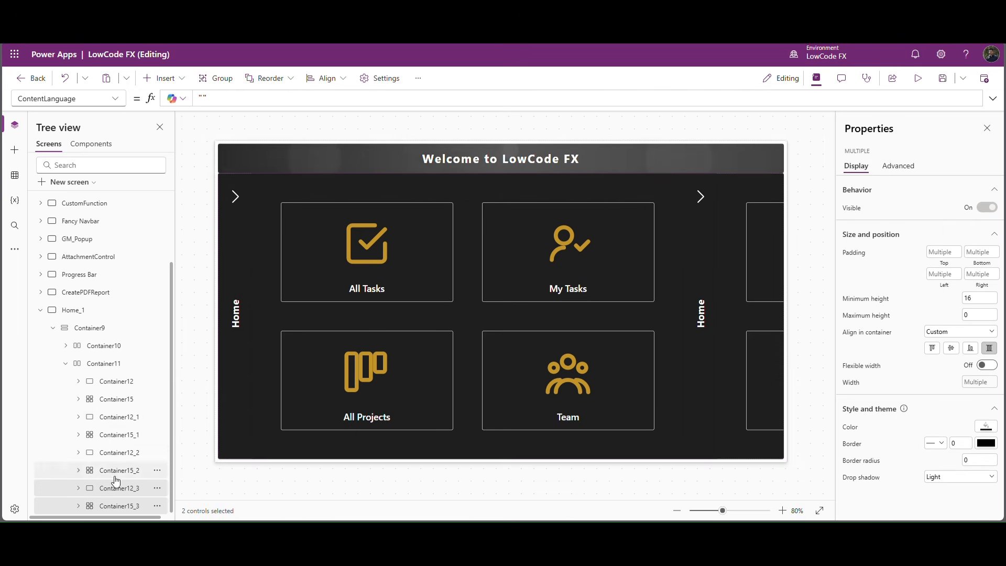
# Set the OnSelect formula of the second section's chevron button, Button4_1, to Set(VarTabNum,2).
pyautogui.click(118, 418)
pyautogui.click(80, 419)
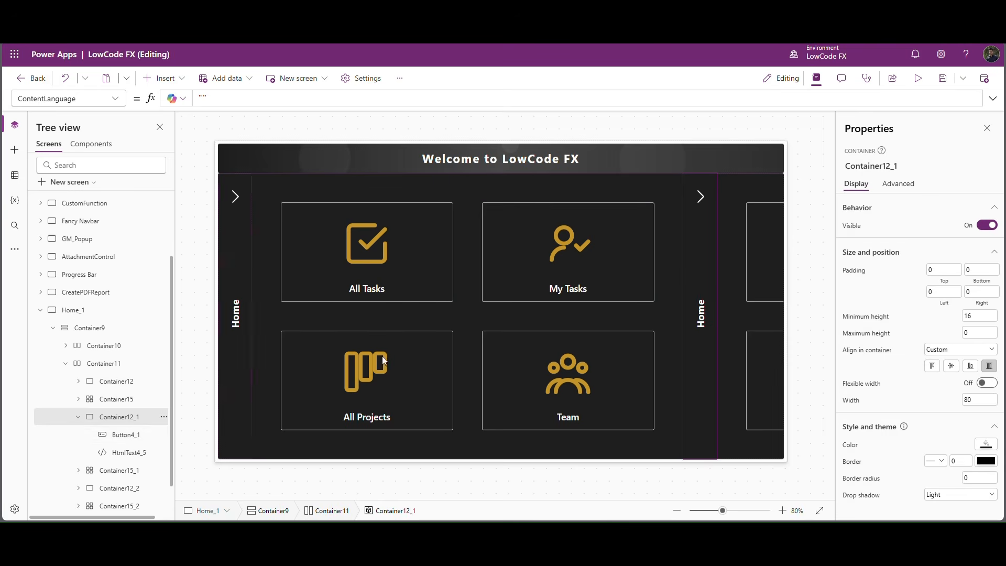
pyautogui.click(702, 198)
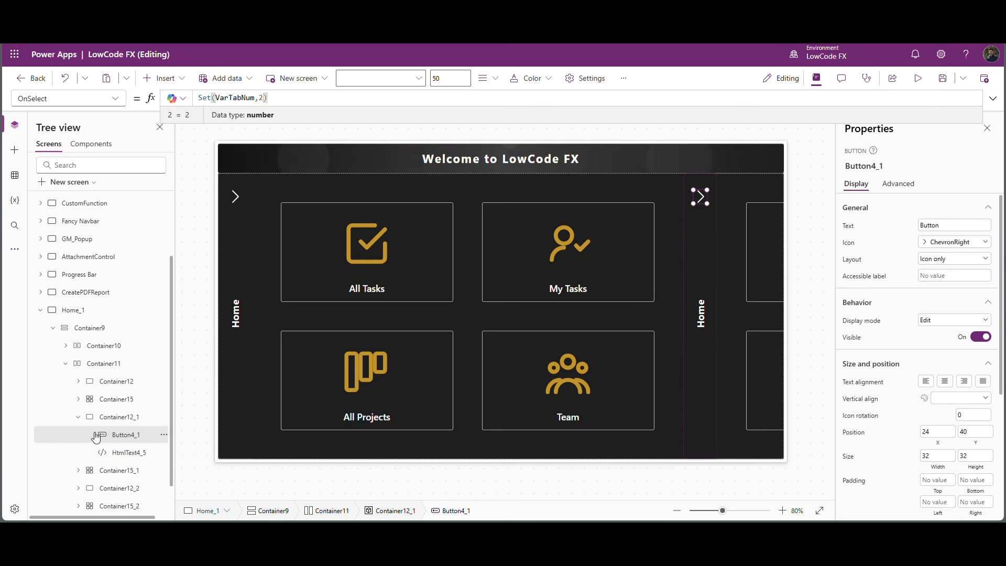
# Set the Visible formula of the second section's grid container, Container15_1, to VarTabNum =2.
pyautogui.click(108, 471)
pyautogui.click(853, 372)
pyautogui.click(279, 98)
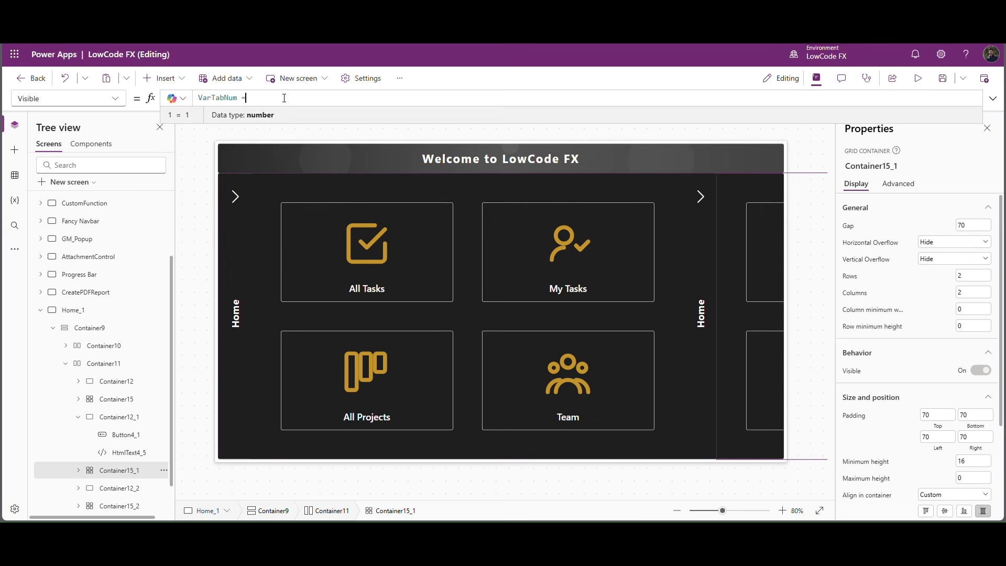
pyautogui.write('2')
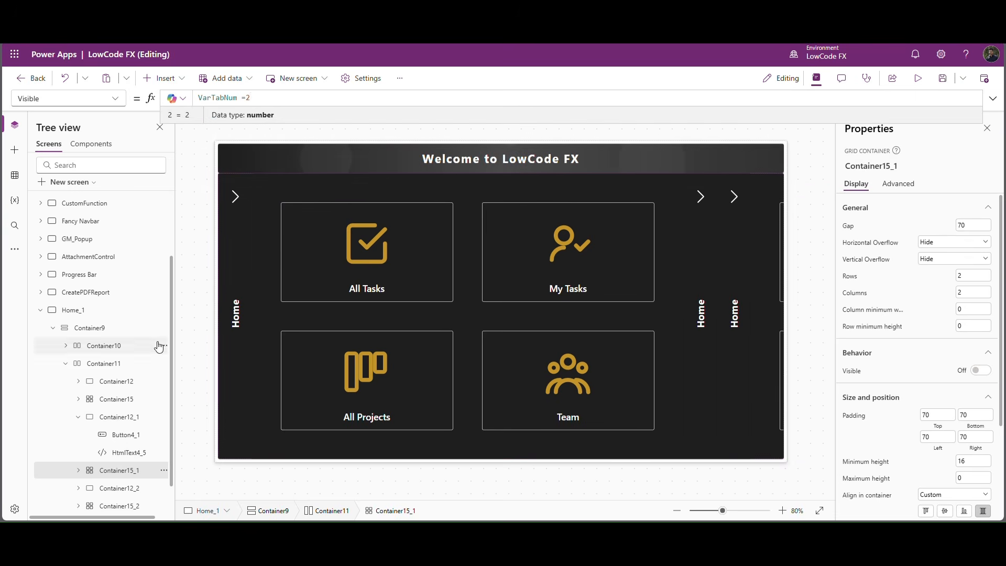
# Set the OnSelect formula of the third section's chevron button, Button4_2, to Set(VarTabNum,3).
pyautogui.click(100, 491)
pyautogui.click(123, 434)
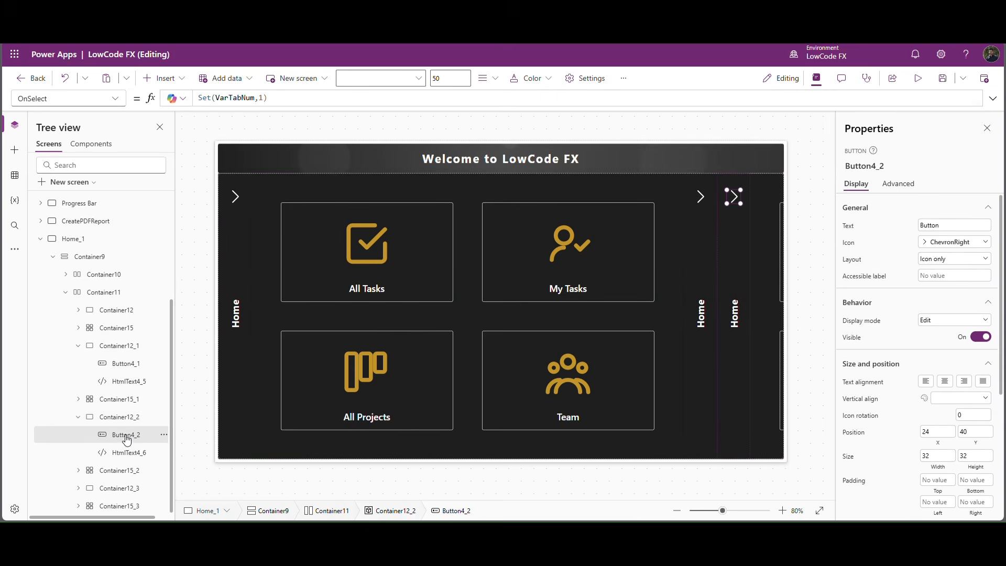
pyautogui.write('3')
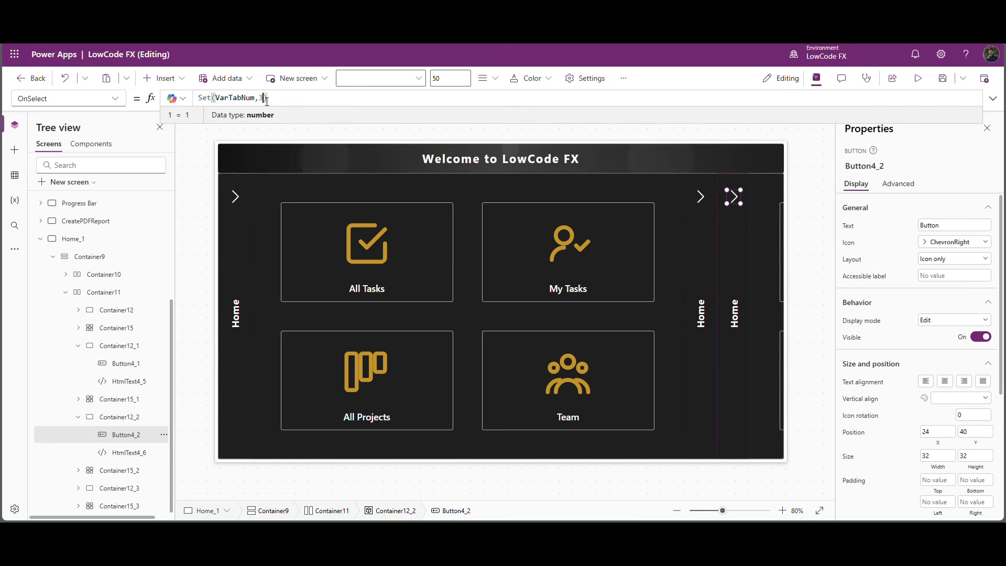
# Set the Visible formula of the third section's grid container, Container15_2, to VarTabNum =3.
pyautogui.click(114, 473)
pyautogui.click(854, 371)
pyautogui.click(264, 100)
pyautogui.write('3')
# Set the OnSelect formula of the fourth section's chevron button, Button4_3, to Set(VarTabNum,4).
pyautogui.click(108, 490)
pyautogui.click(78, 488)
pyautogui.scroll(-1, 167, 419)
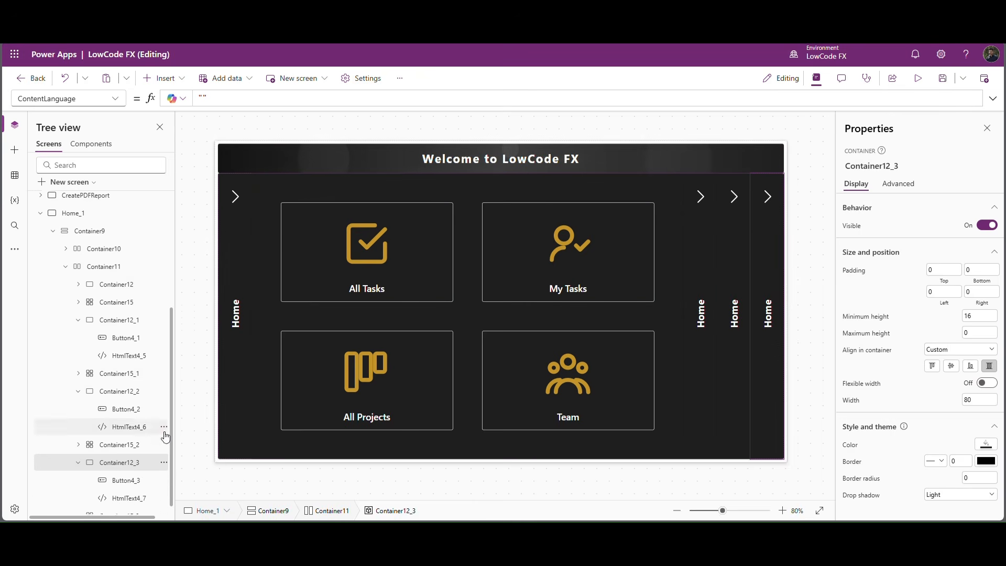
pyautogui.click(124, 470)
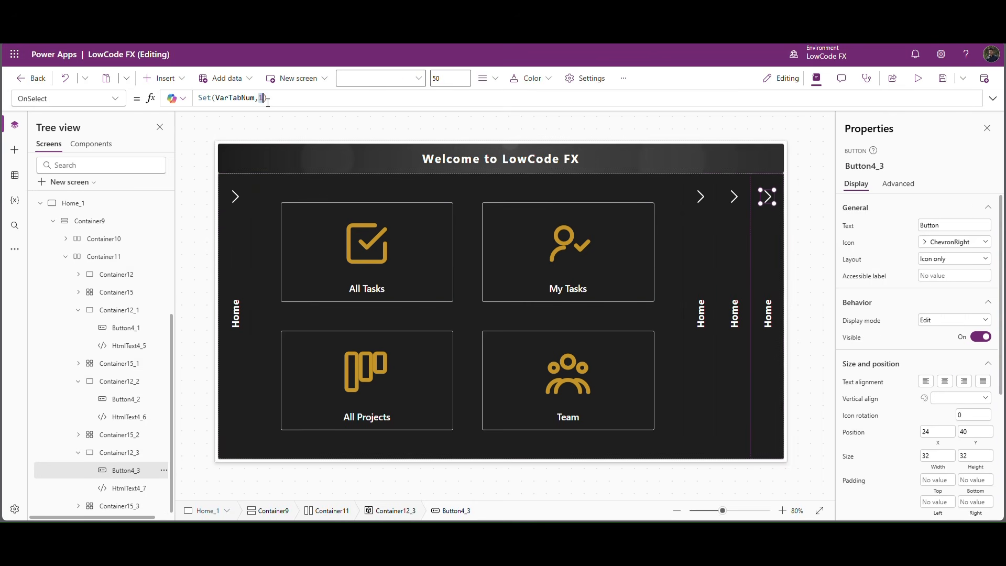
pyautogui.write('3')
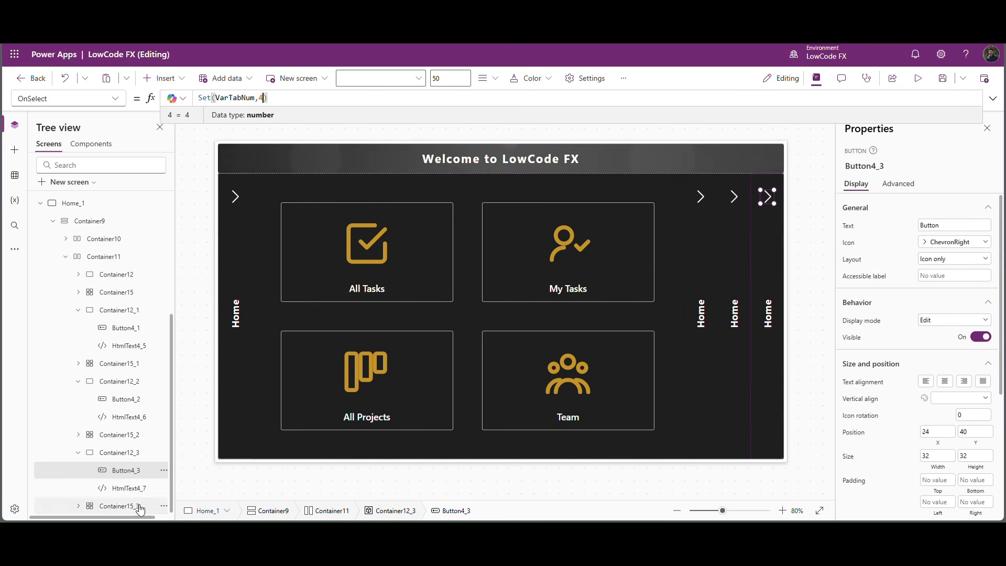
# Set the Visible formula of the fourth section's grid container, Container15_3, to VarTabNum =4.
pyautogui.click(120, 505)
pyautogui.click(854, 371)
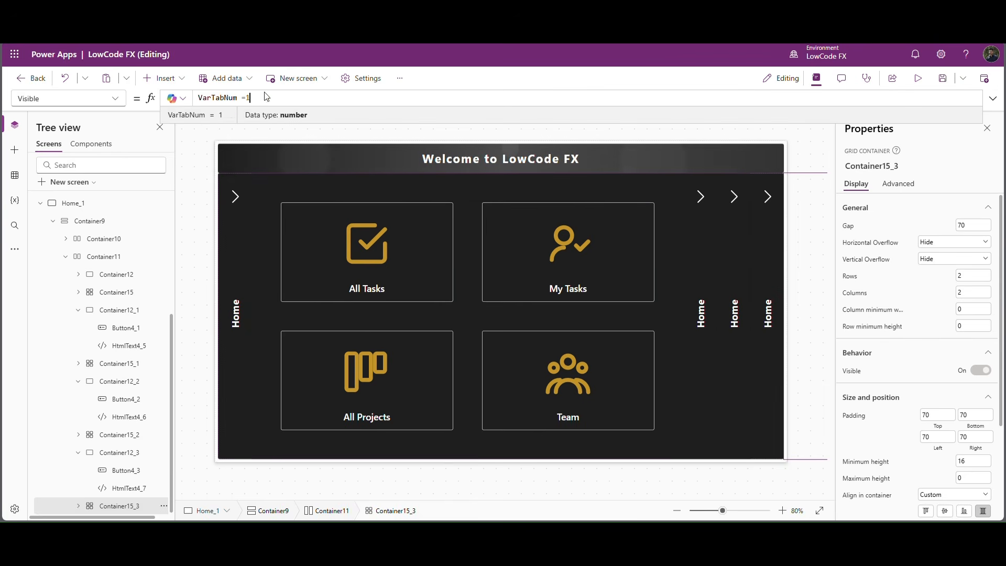
pyautogui.write('4')
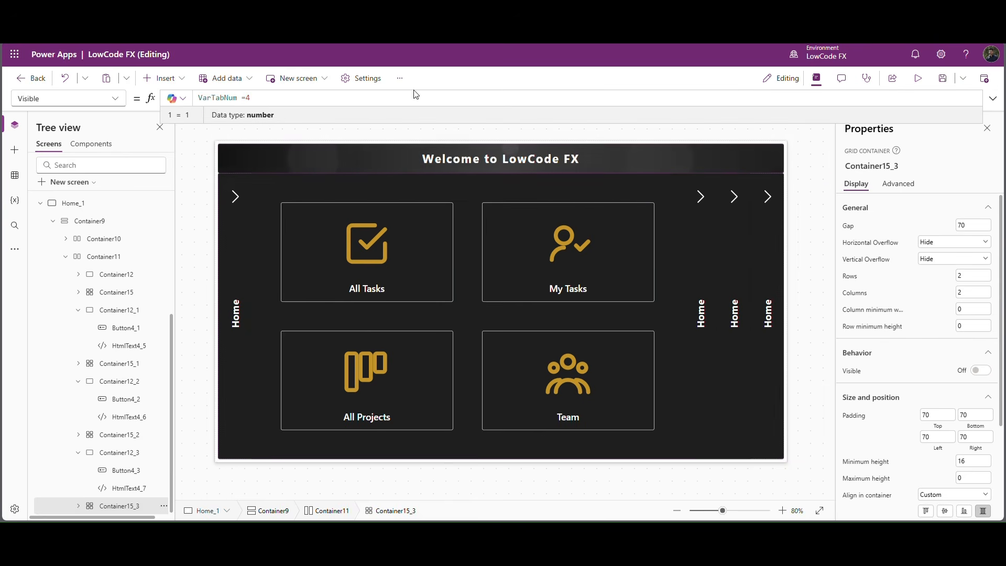
pyautogui.click(820, 209)
# Replace the second section's vertical label Home with Dashboard in the HtmlText4_5 formula.
pyautogui.click(710, 331)
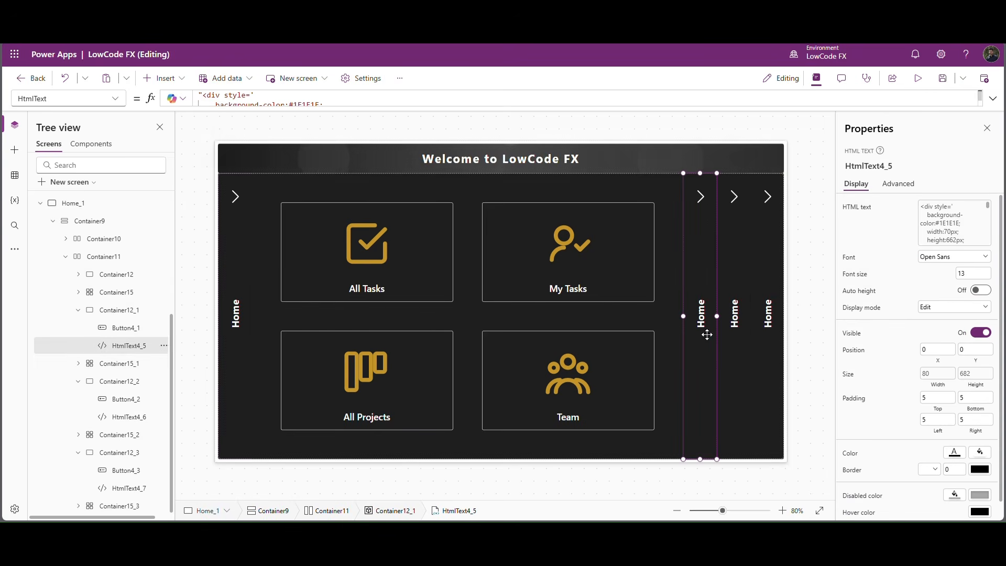
pyautogui.click(246, 104)
pyautogui.scroll(-1, 323, 133)
pyautogui.scroll(-3, 324, 133)
pyautogui.doubleClick(247, 163)
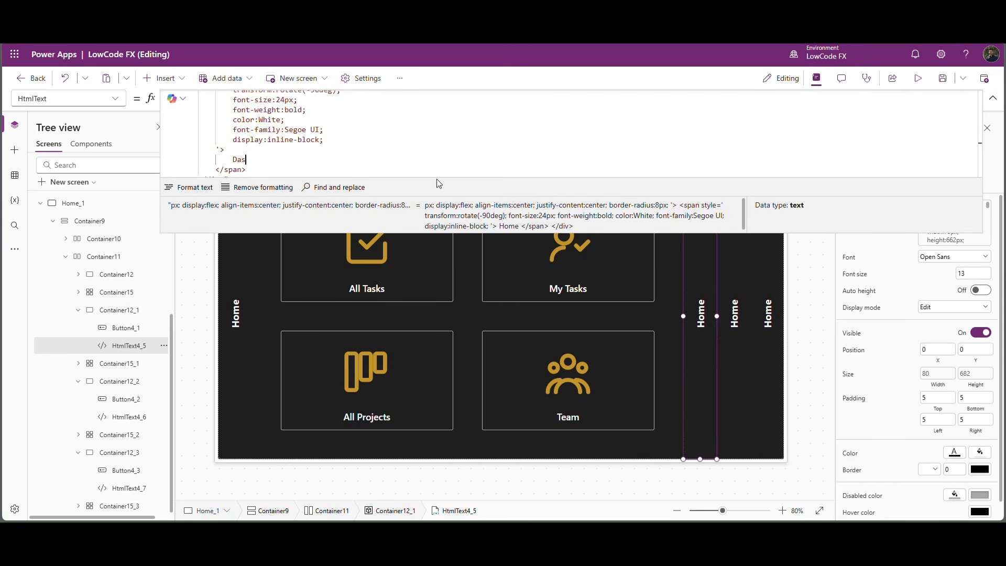
pyautogui.write('Dashboard')
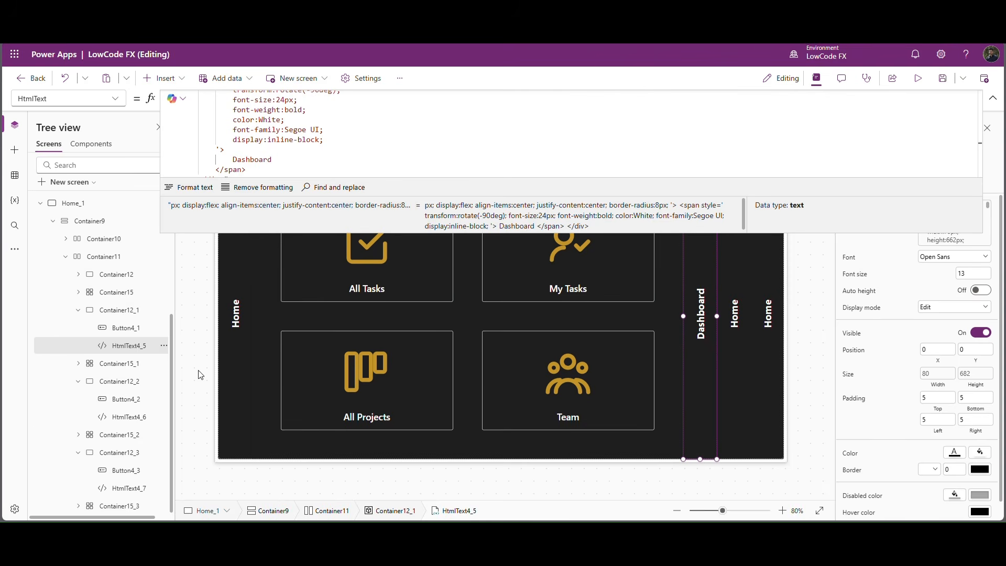
# Replace the third section's vertical label Home with Documentation in the HtmlText4_6 formula.
pyautogui.click(137, 418)
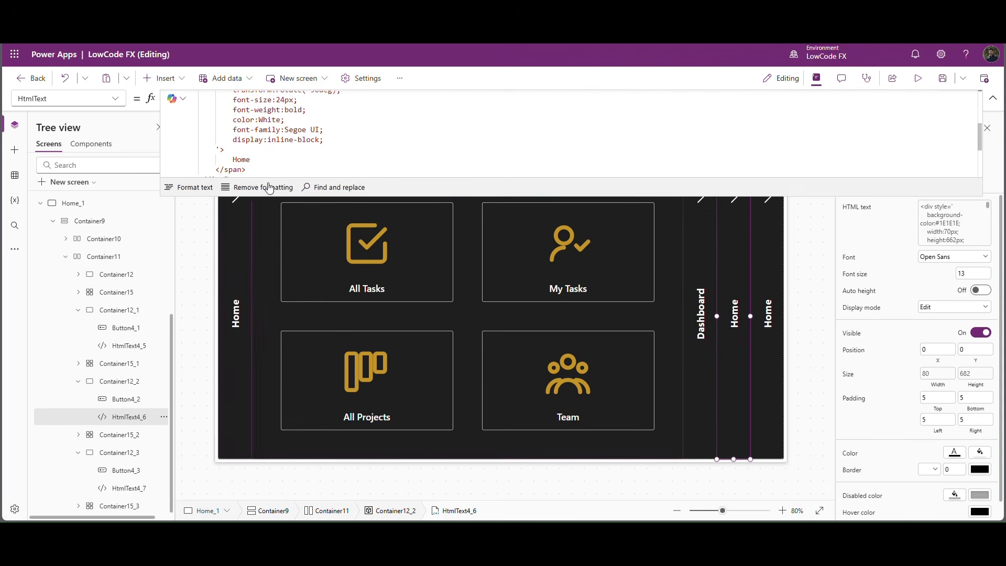
pyautogui.doubleClick(242, 160)
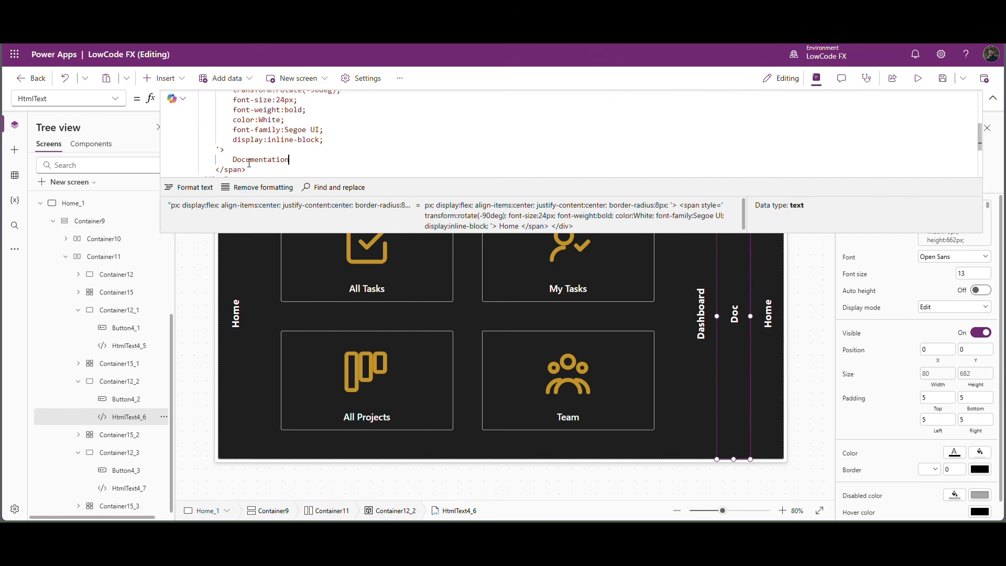
# Replace the fourth section's vertical label Home with Settings in the HtmlText4_7 formula.
pyautogui.click(129, 487)
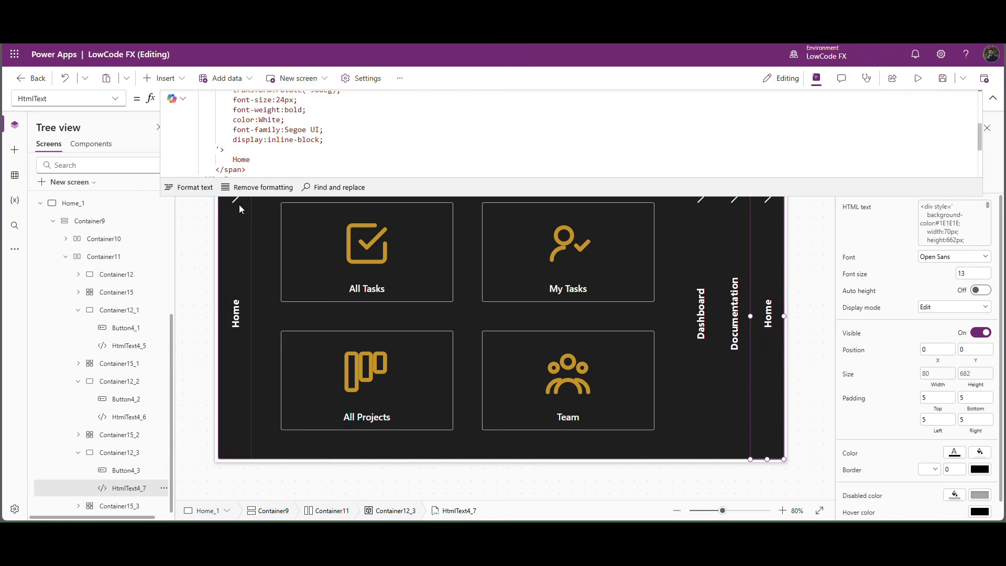
pyautogui.doubleClick(249, 162)
pyautogui.write('Set')
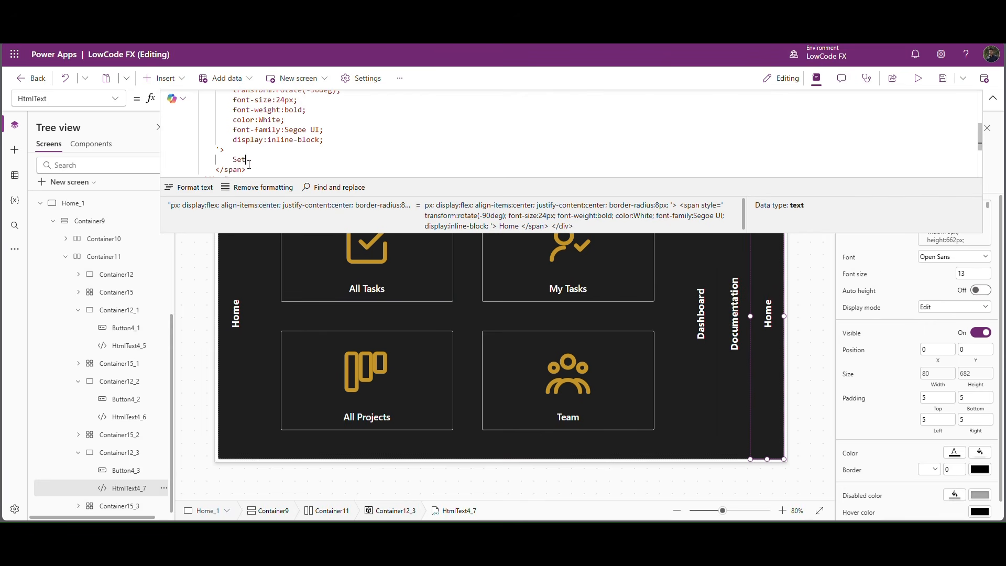
pyautogui.write('tings')
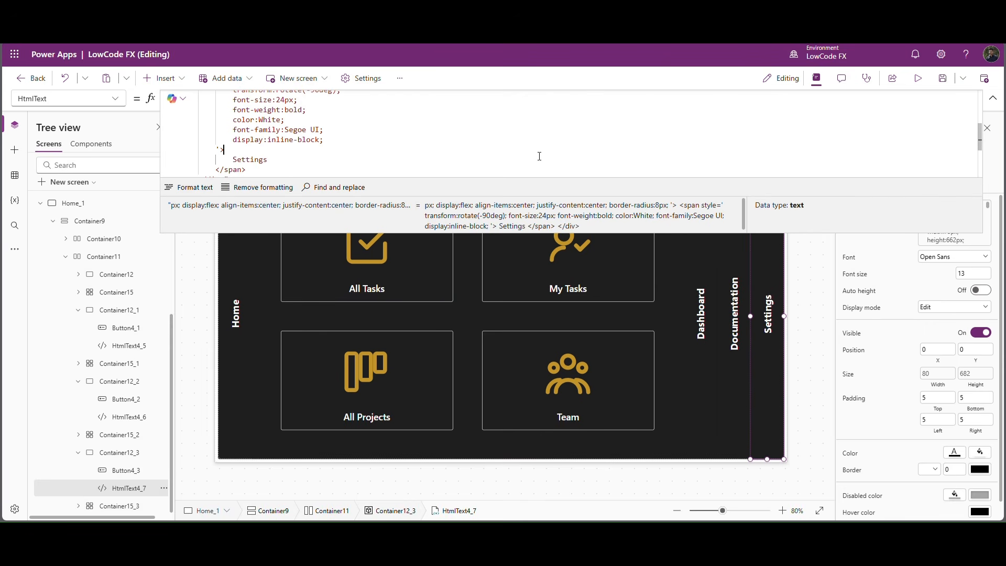
pyautogui.click(321, 221)
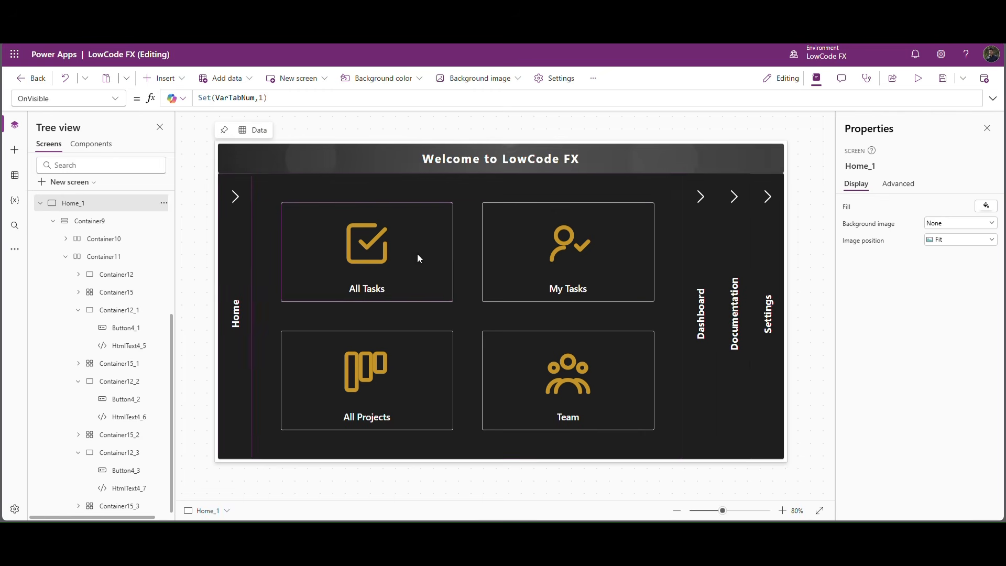
# Expand the Dashboard section and set the background-color in its HtmlText4_5 formula to #2C2C2C.
pyautogui.keyDown('alt'); pyautogui.click(706, 202); pyautogui.keyUp('alt')
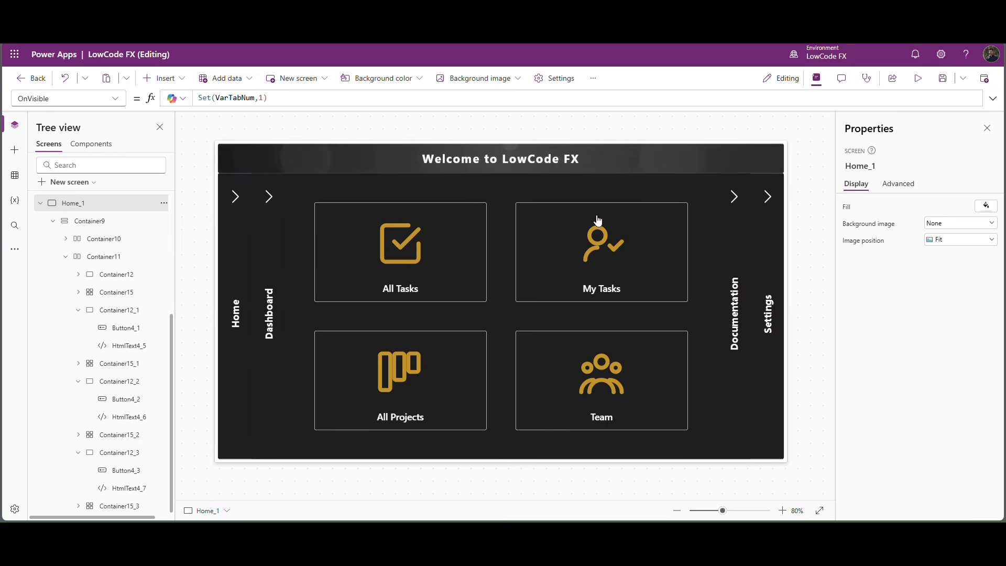
pyautogui.click(288, 246)
pyautogui.doubleClick(308, 104)
pyautogui.write('2C2C2C')
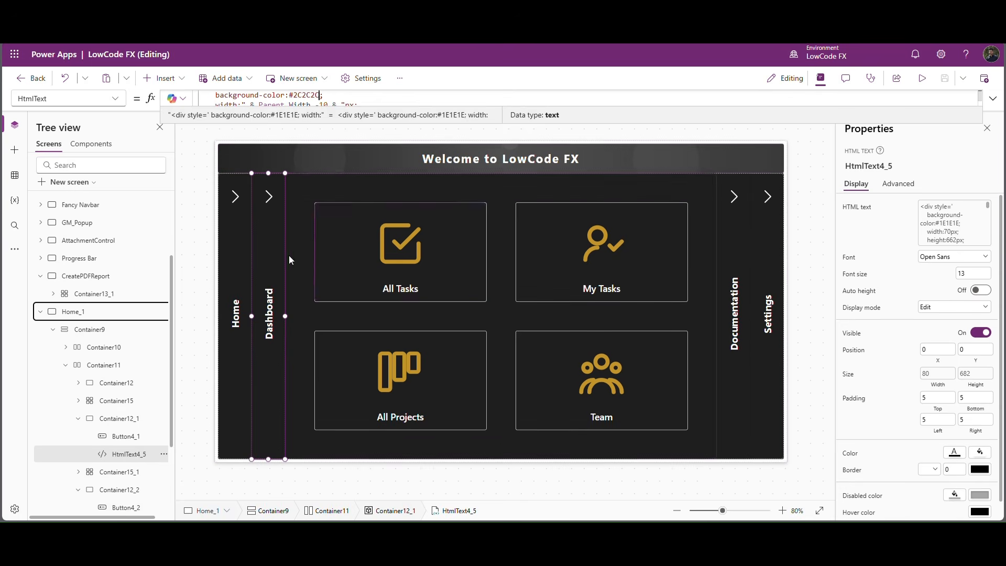
pyautogui.click(308, 96)
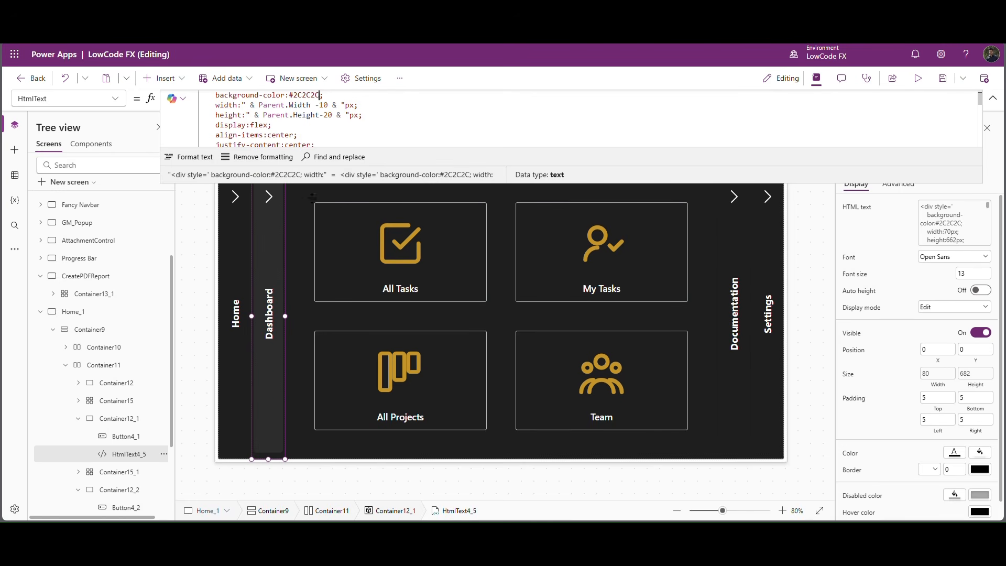
# Set the Fill color of the Dashboard section's Container12_1 and grid container Container15_1 to #2C2C2C.
pyautogui.click(117, 418)
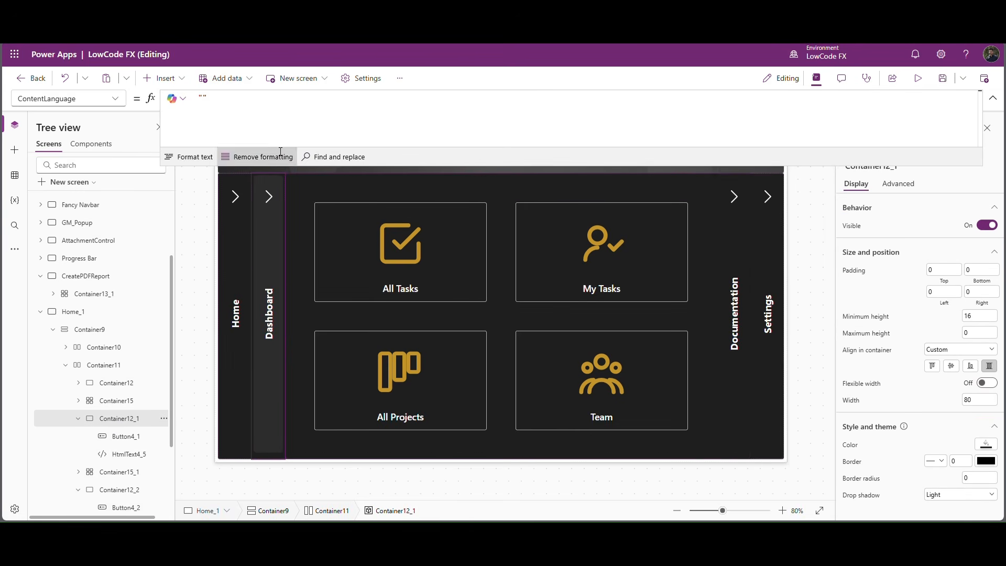
pyautogui.click(850, 444)
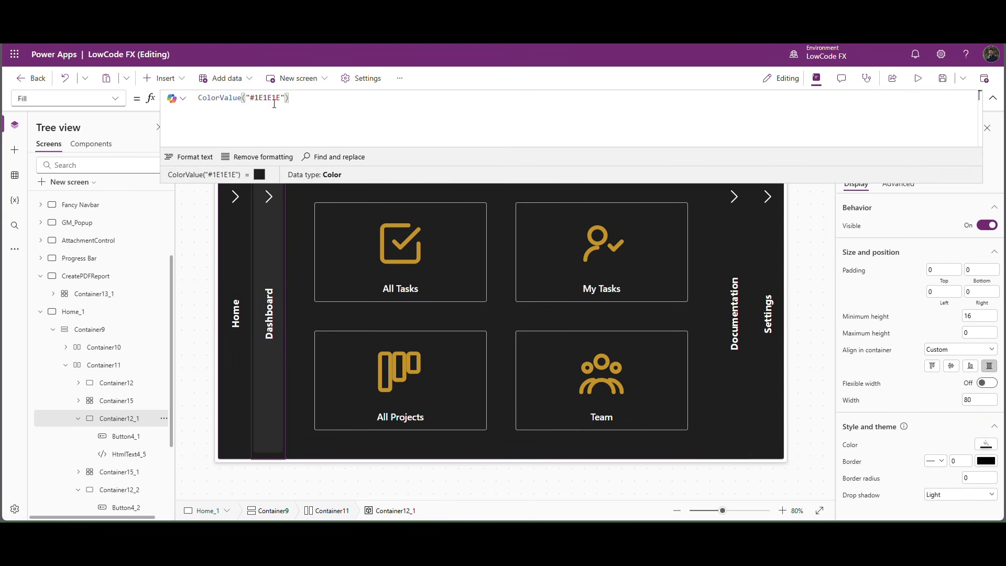
pyautogui.click(128, 477)
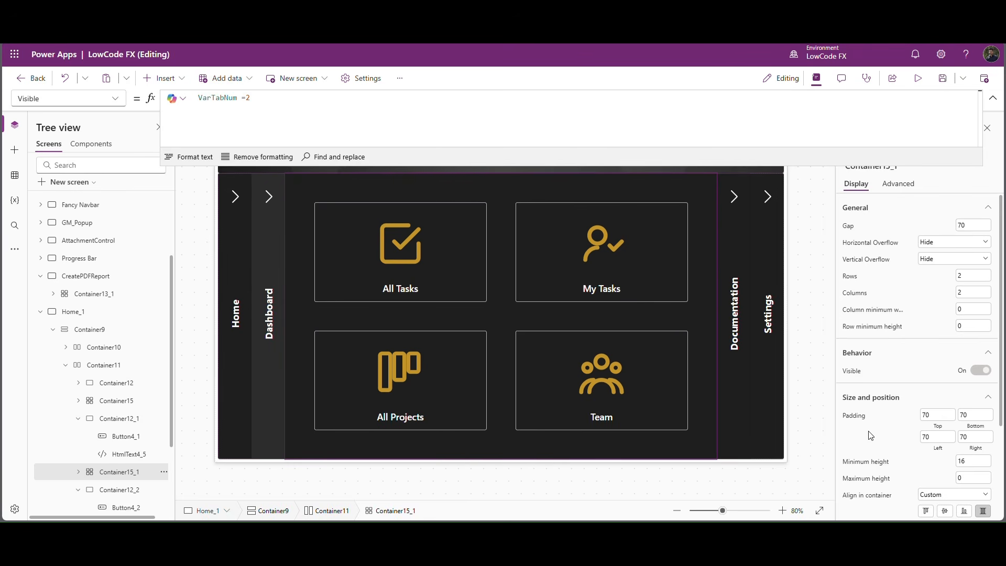
pyautogui.scroll(-3, 855, 478)
pyautogui.click(850, 460)
pyautogui.click(430, 123)
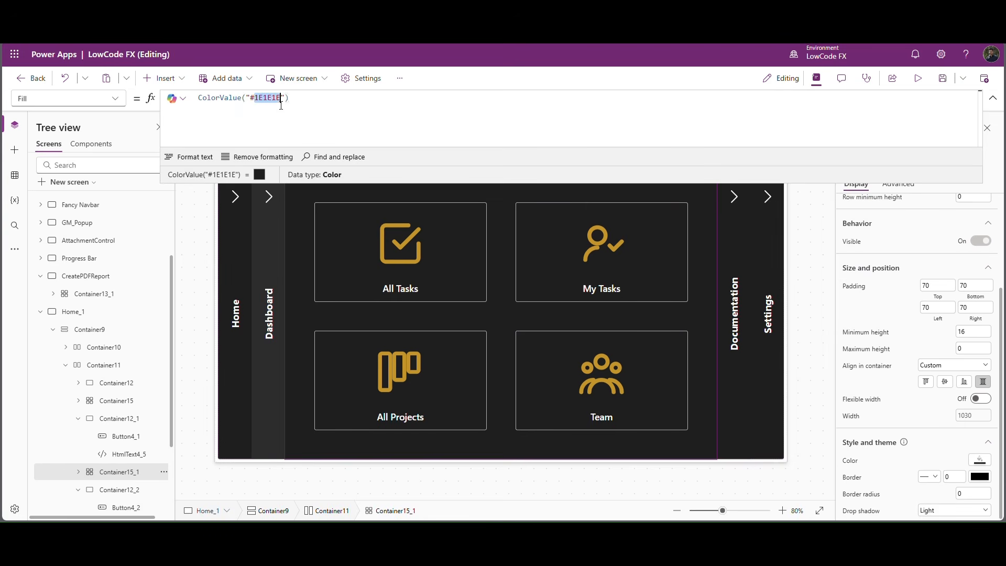
pyautogui.doubleClick(306, 105)
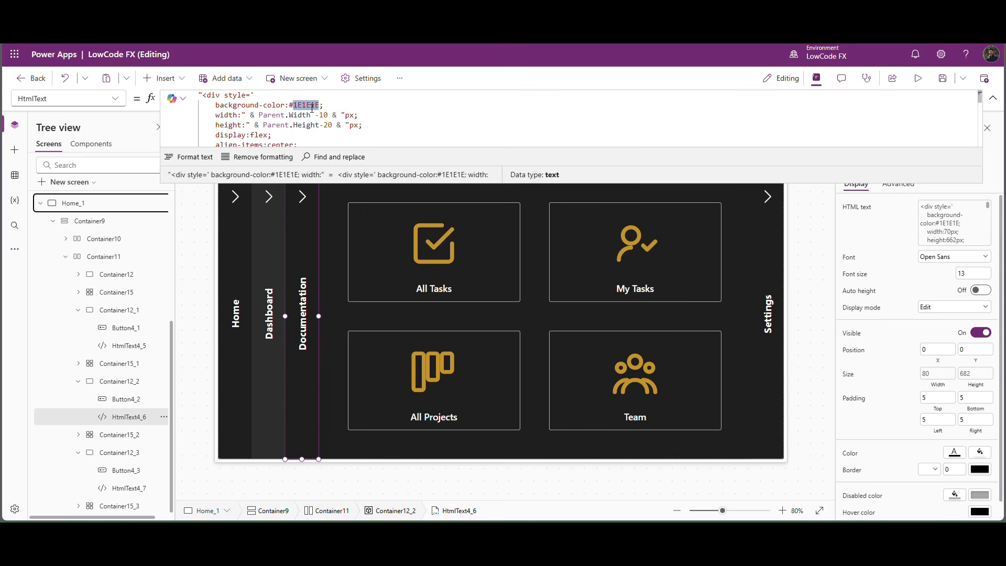
pyautogui.write('2C2C2C')
# Set the Fill color of the Documentation section's grid container, Container15_2, to match the Documentation strip's grey.
pyautogui.click(122, 435)
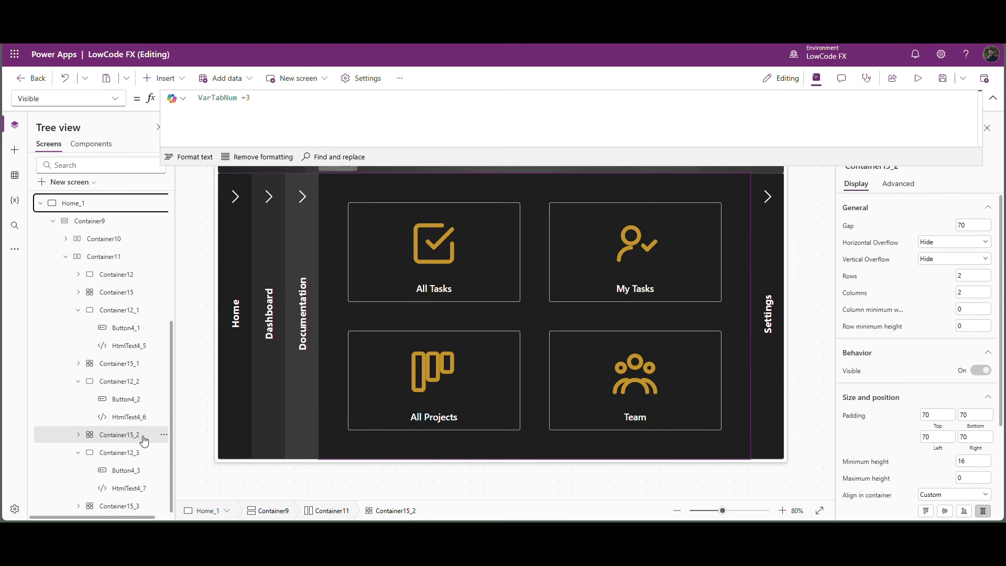
pyautogui.scroll(-3, 909, 422)
pyautogui.click(849, 460)
pyautogui.doubleClick(267, 98)
pyautogui.write('2C2C2C')
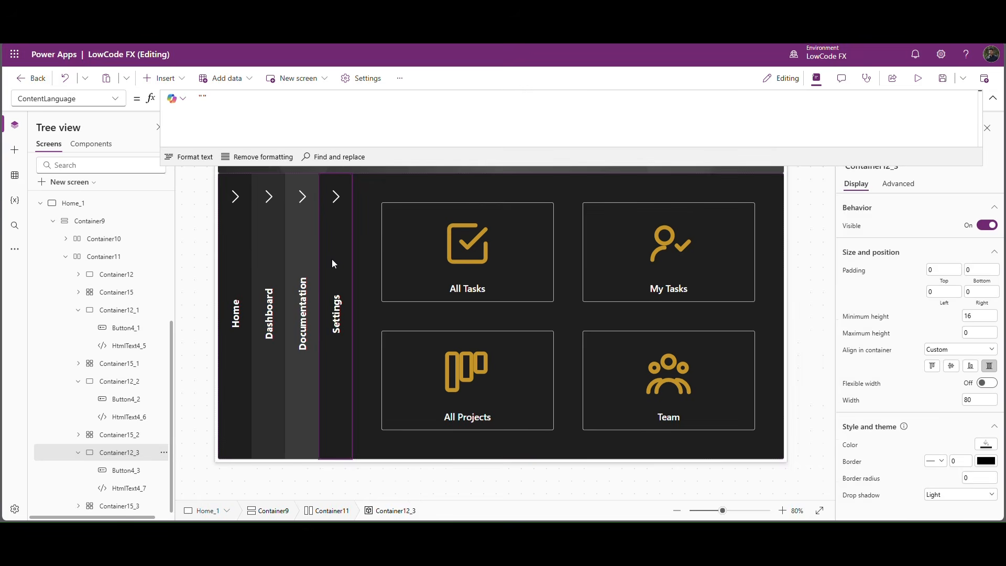
# Set the background-color in the HtmlText4_7 formula and the Fill of Container12_3 to #4A4A4A for the Settings strip.
pyautogui.click(331, 259)
pyautogui.click(310, 106)
pyautogui.doubleClick(306, 105)
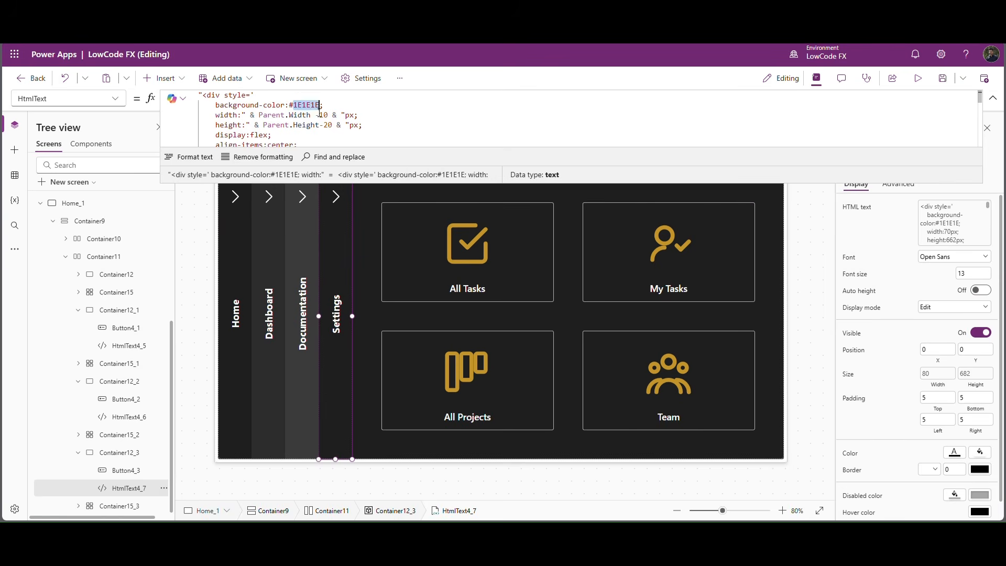
pyautogui.click(338, 457)
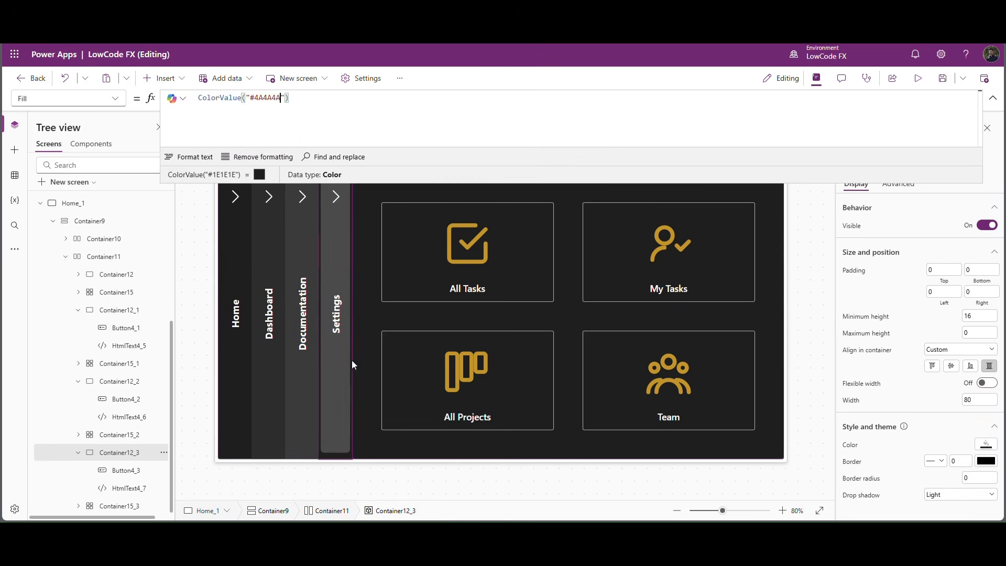
# Set the Fill formula of the Settings section's grid container, Container15_3, to ColorValue("#4A4A4A").
pyautogui.click(368, 444)
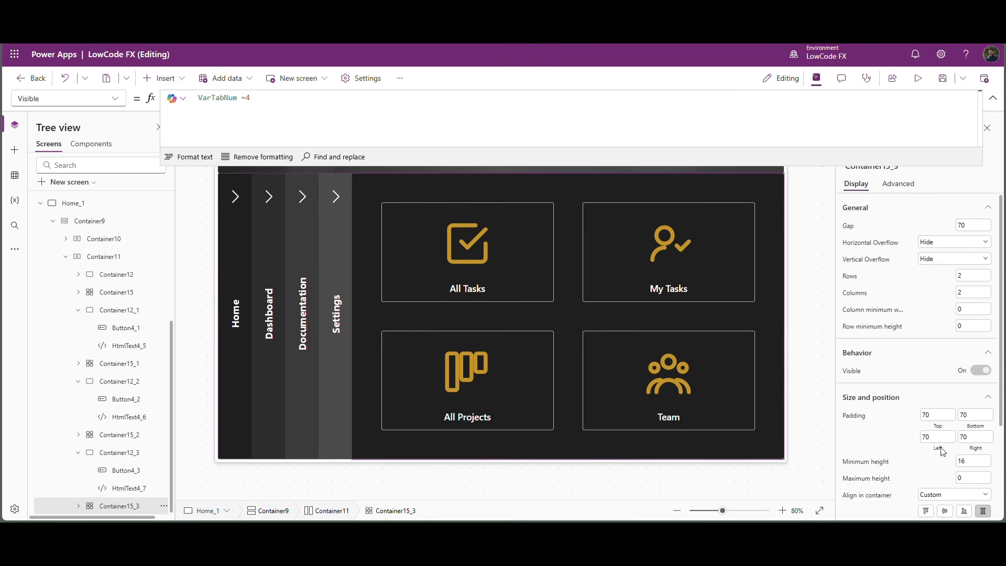
pyautogui.scroll(-3, 854, 460)
pyautogui.click(850, 460)
pyautogui.doubleClick(280, 101)
pyautogui.write('4A4A4A')
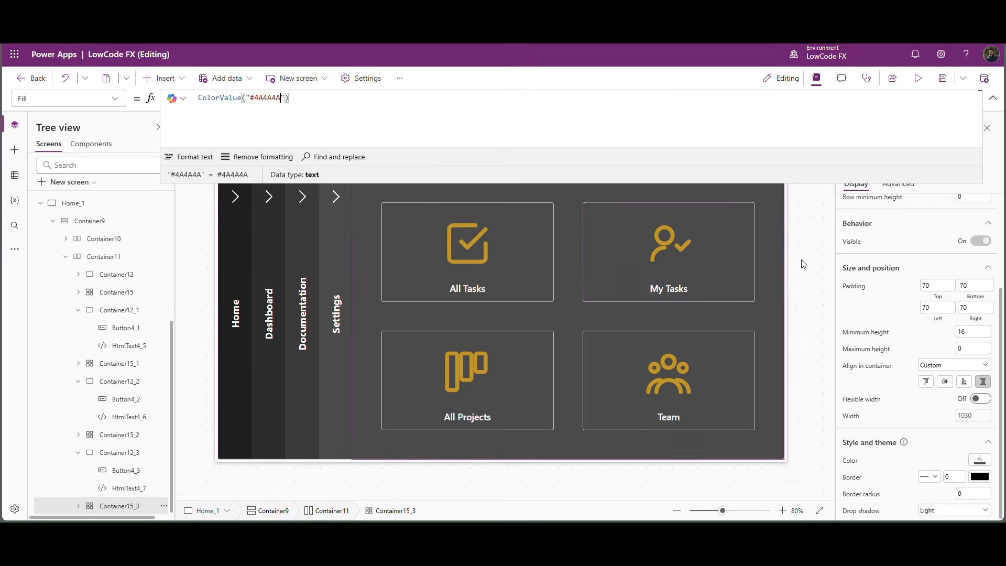
# Preview the app with the Settings section expanded and return to the editor.
pyautogui.click(795, 263)
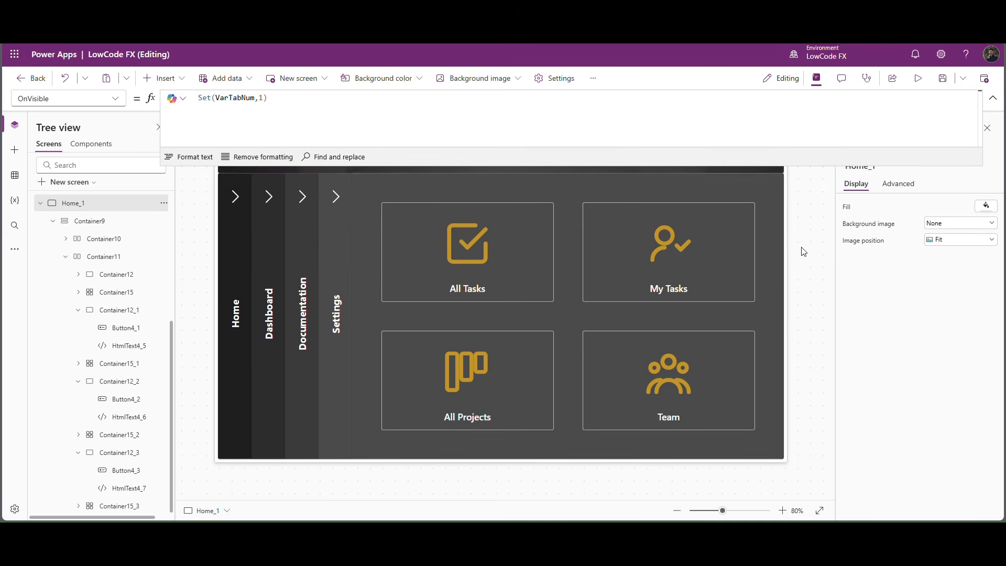
pyautogui.click(925, 79)
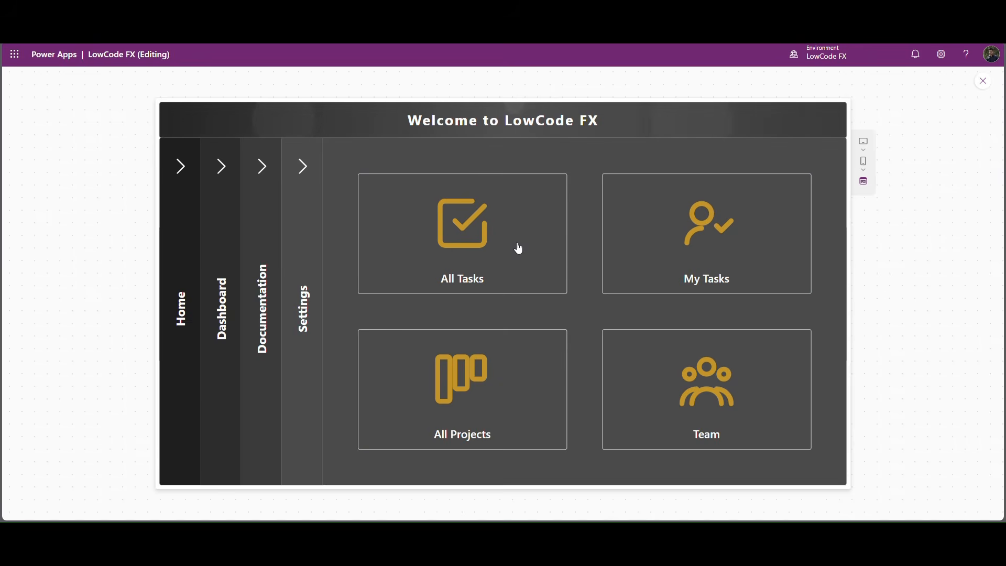
pyautogui.click(984, 82)
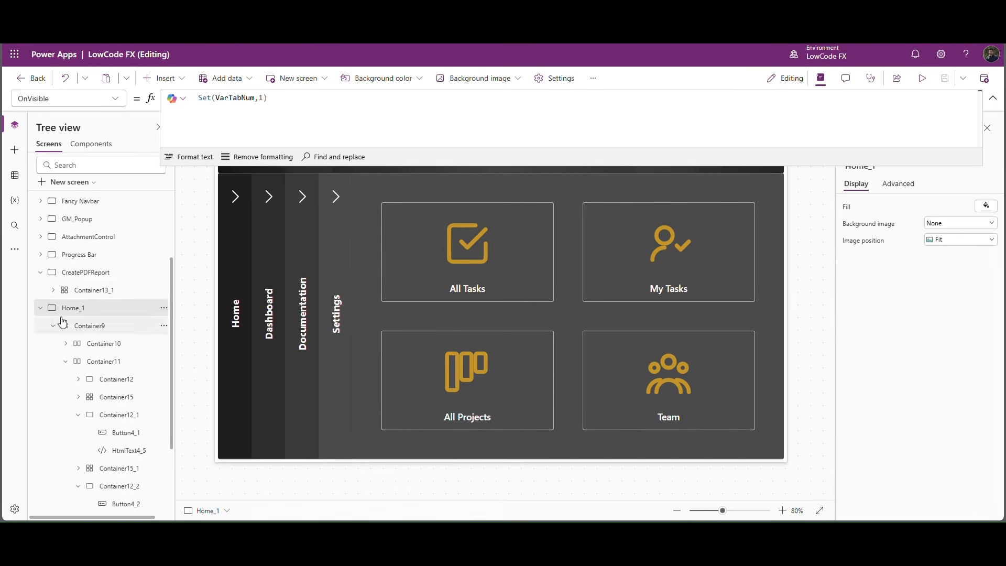
# Switch to another screen and back to Home_1 to rerun its OnVisible formula, and collapse the formula editor.
pyautogui.click(41, 272)
pyautogui.click(70, 257)
pyautogui.click(72, 290)
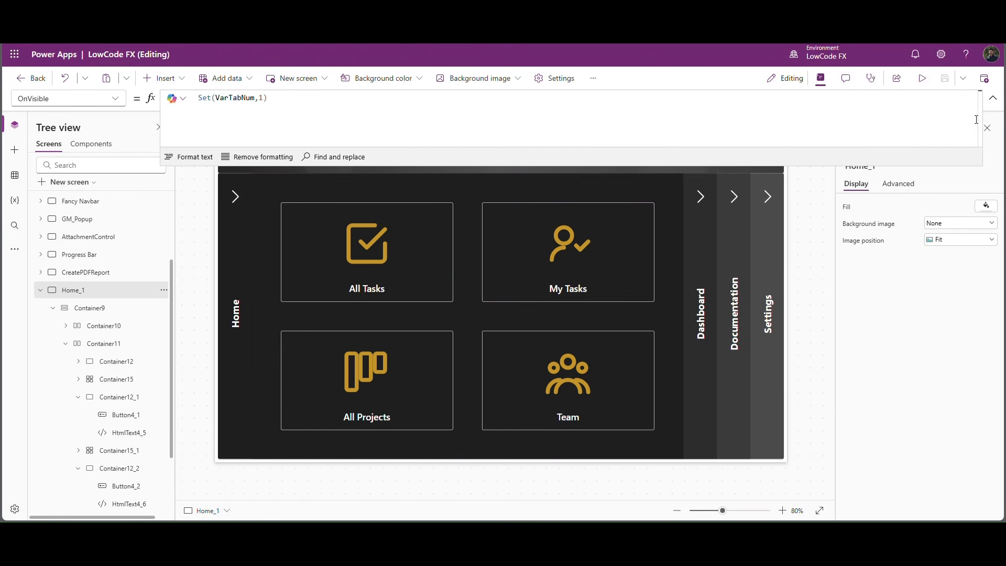
pyautogui.click(993, 99)
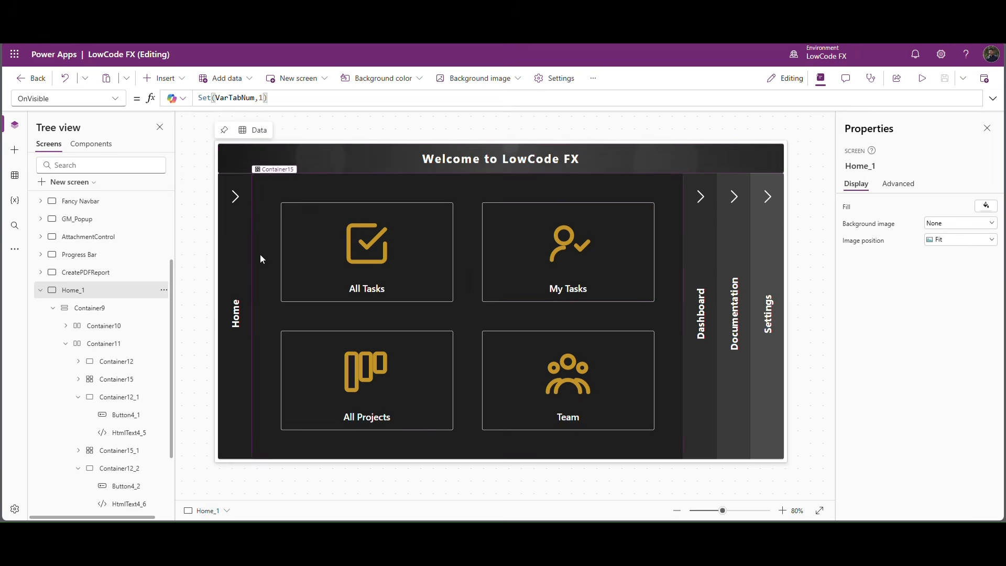
# Preview the app and test the Dashboard, Documentation and Settings chevrons in turn.
pyautogui.click(922, 78)
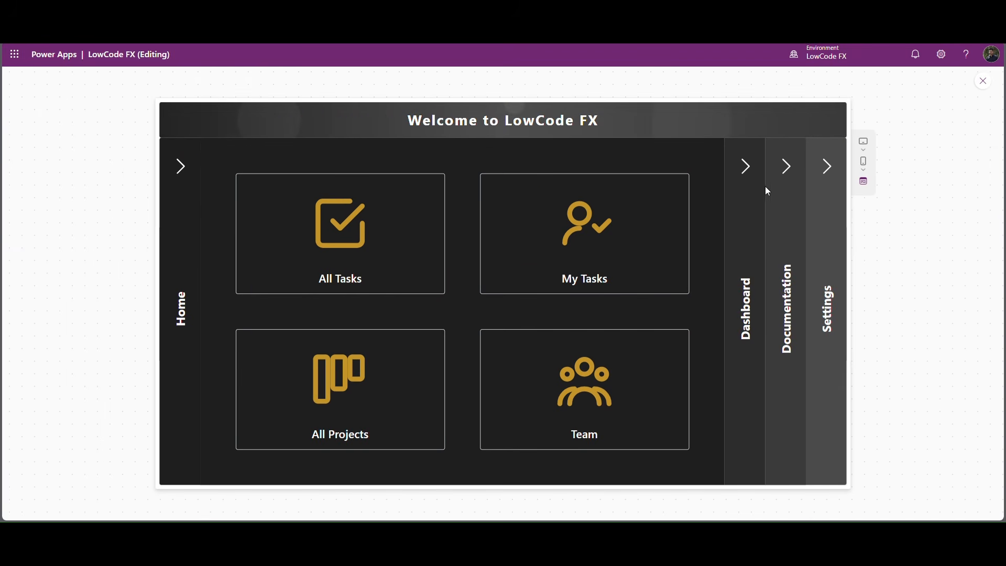
pyautogui.click(748, 173)
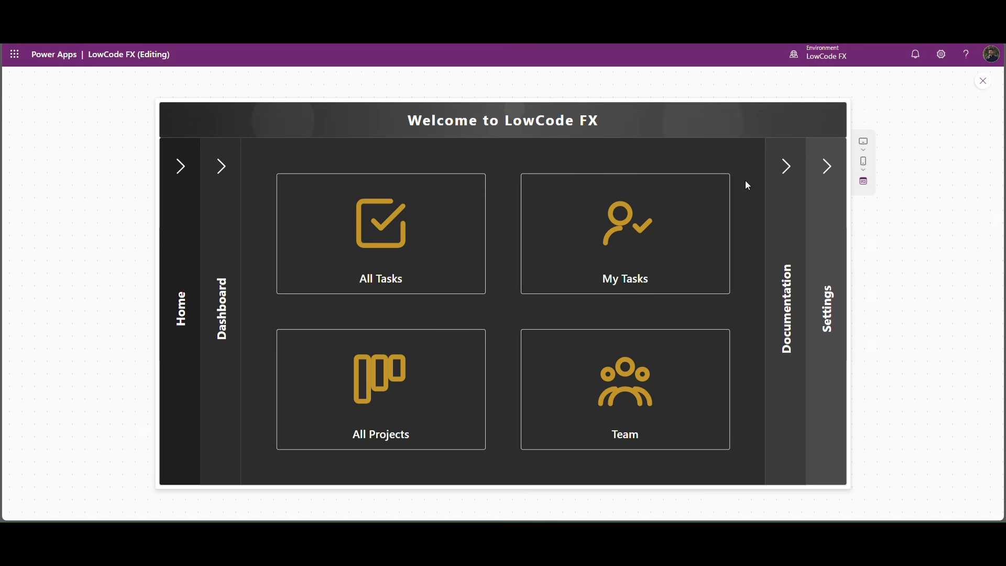
pyautogui.click(787, 173)
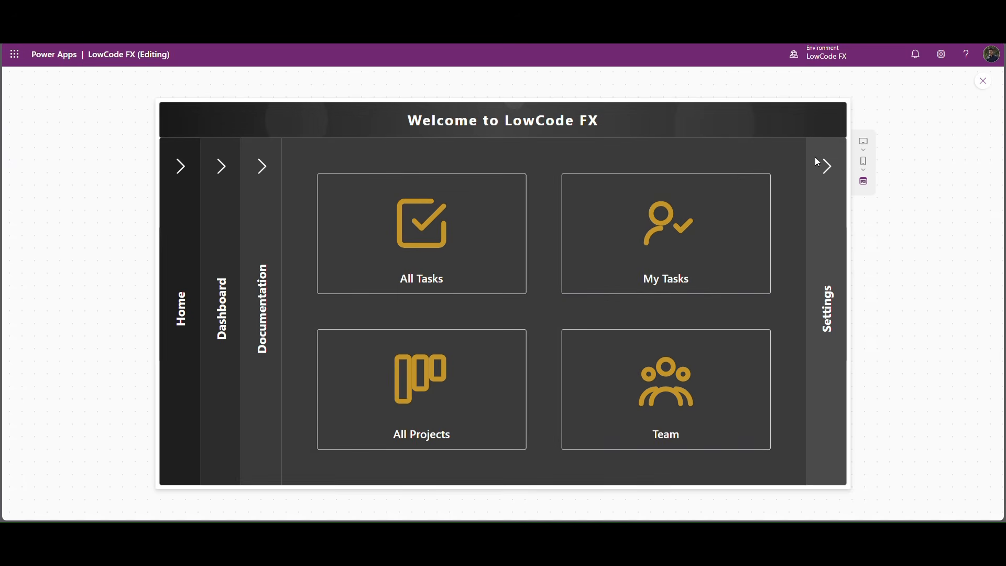
pyautogui.click(825, 167)
pyautogui.click(265, 176)
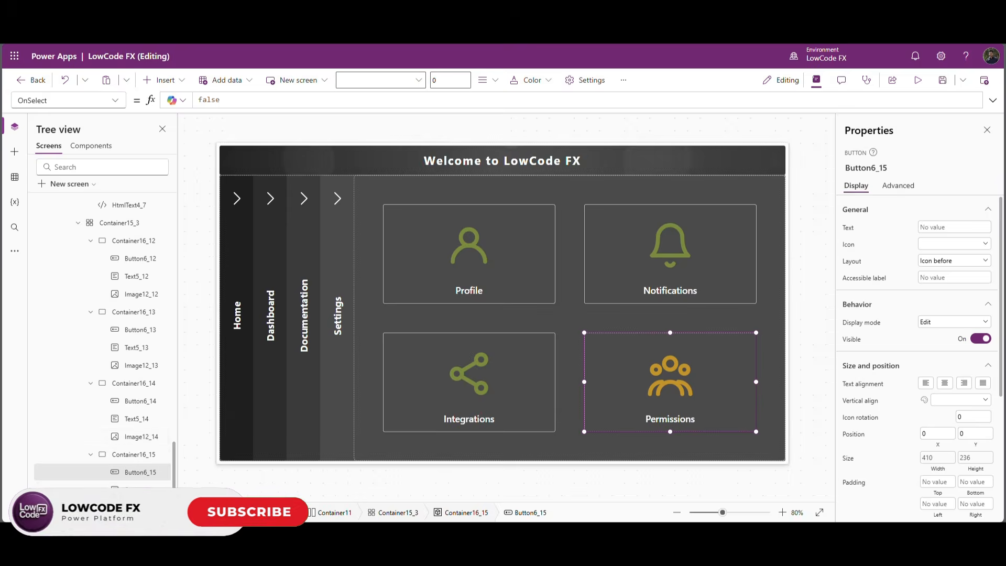
# Replace the Image formula of the Permissions tile's icon, Image12_15, with the SVG code of a green padlock.
pyautogui.click(670, 373)
pyautogui.click(261, 103)
pyautogui.hotkey('ctrl', 'a')
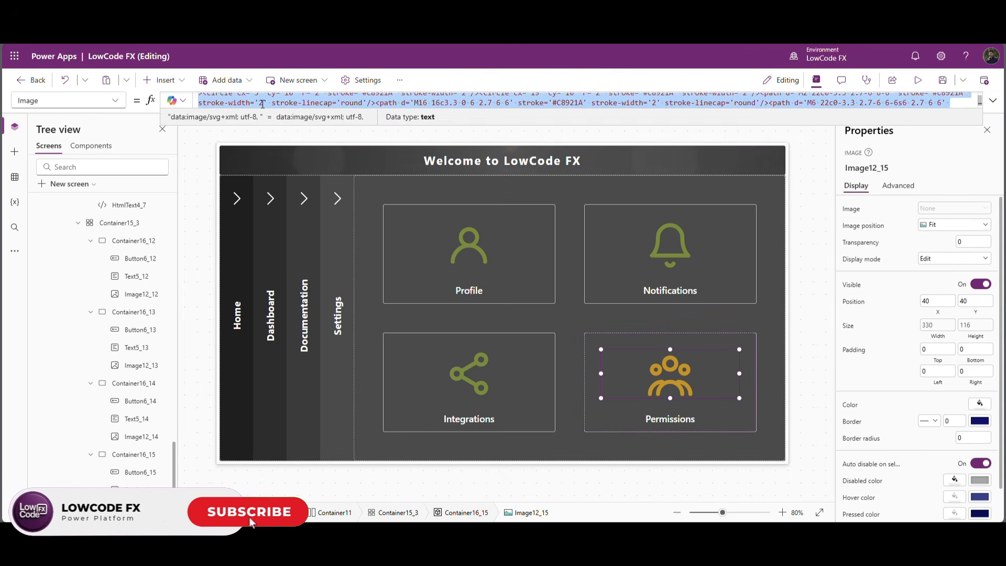
pyautogui.hotkey('ctrl', 'v')
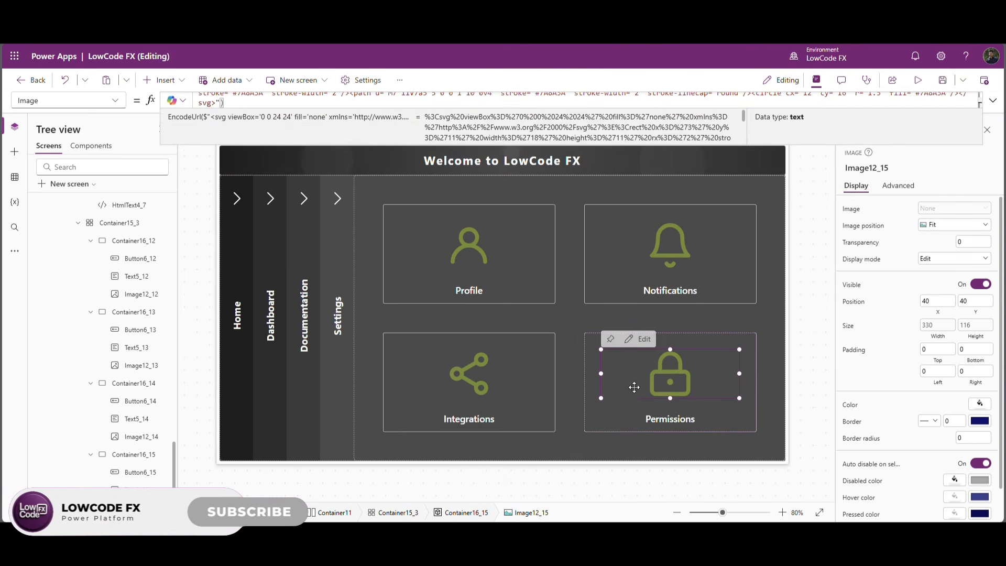
# Preview the app and expand the Home, Dashboard, Documentation and Settings sections in turn, and back again to Home.
pyautogui.click(816, 251)
pyautogui.click(921, 88)
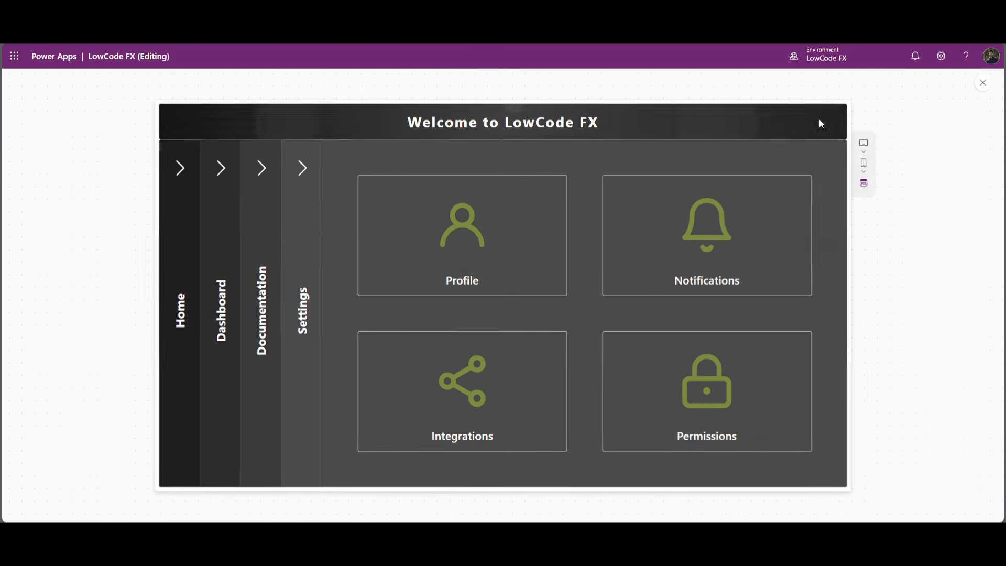
pyautogui.click(189, 176)
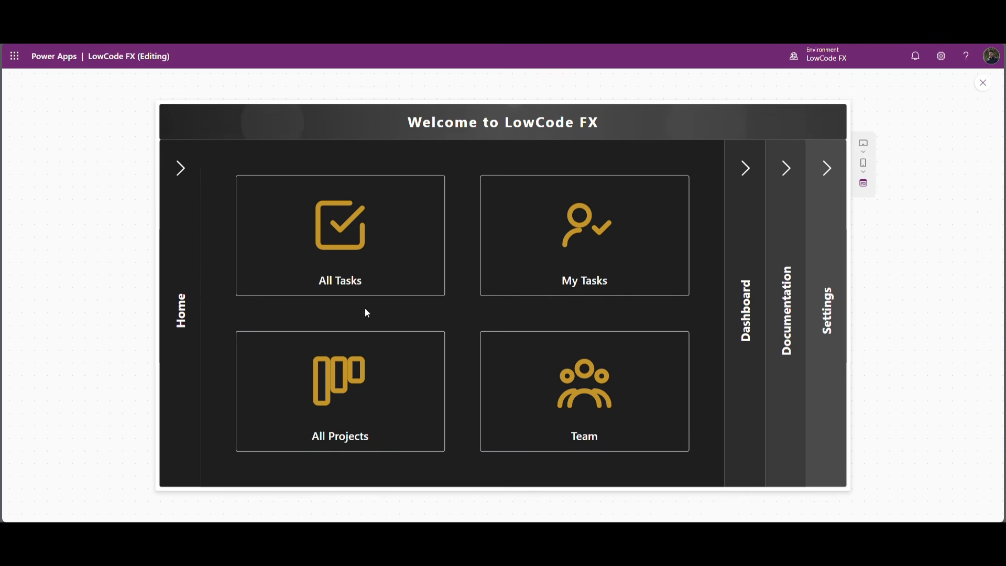
pyautogui.click(747, 168)
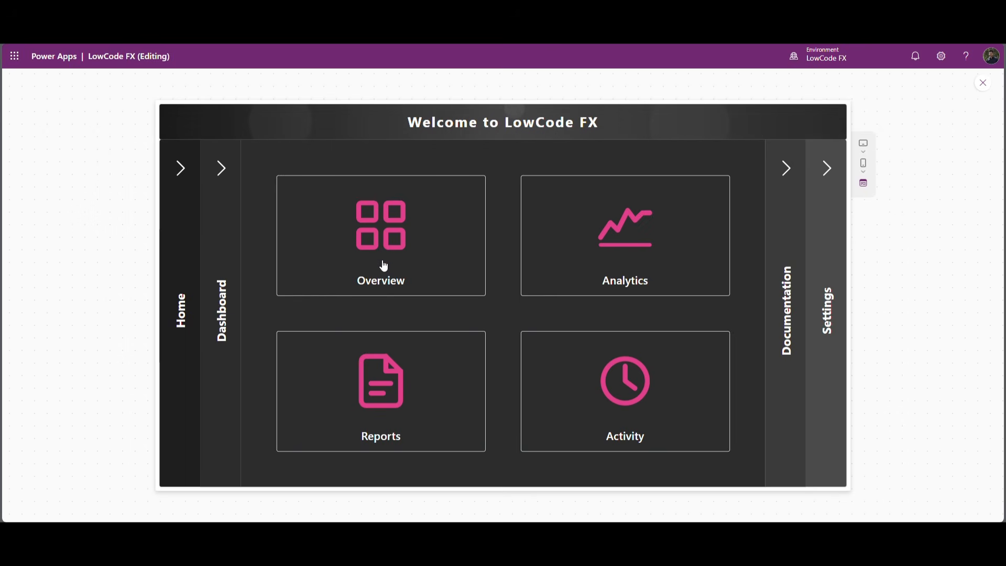
pyautogui.click(786, 169)
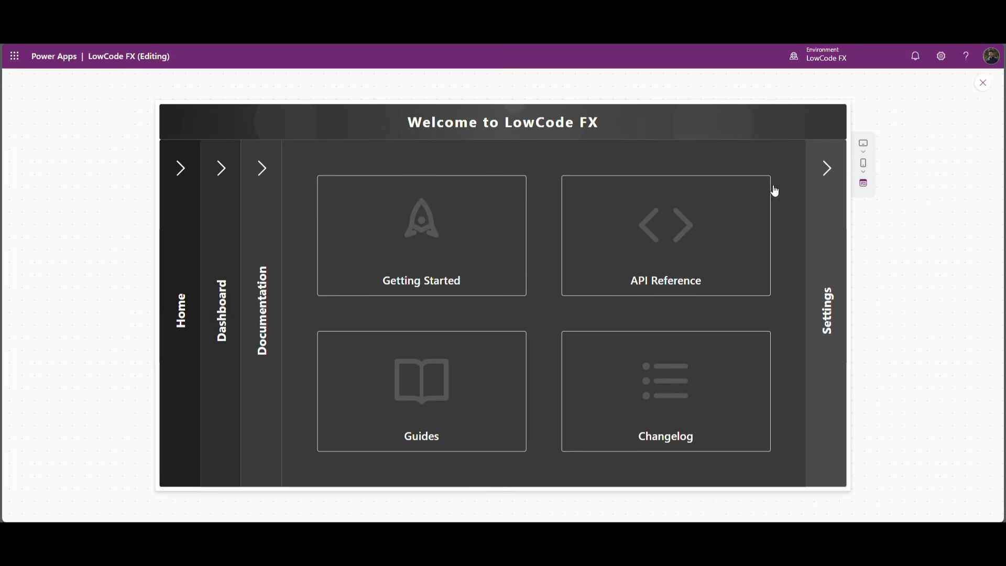
pyautogui.click(826, 172)
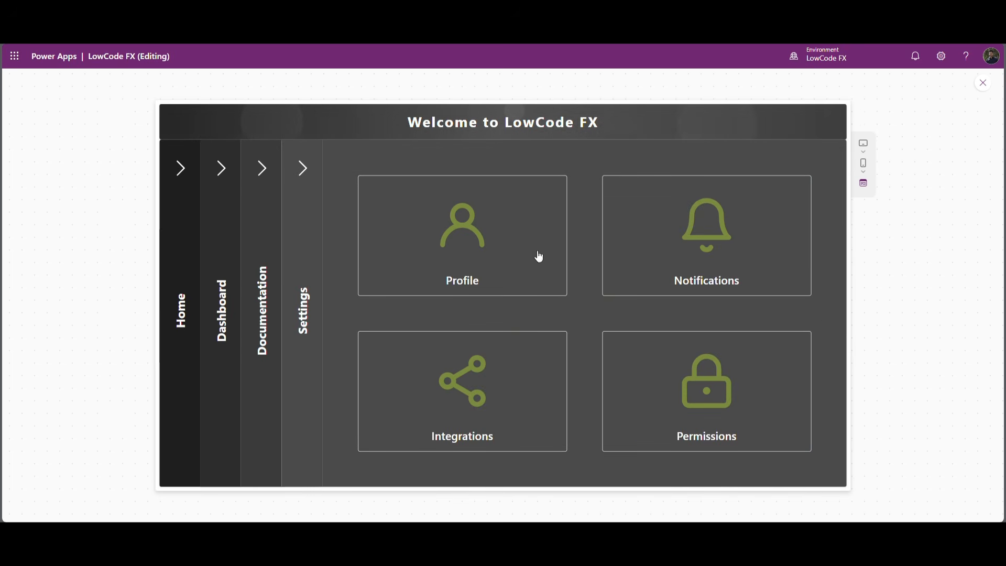
pyautogui.click(265, 176)
pyautogui.click(222, 169)
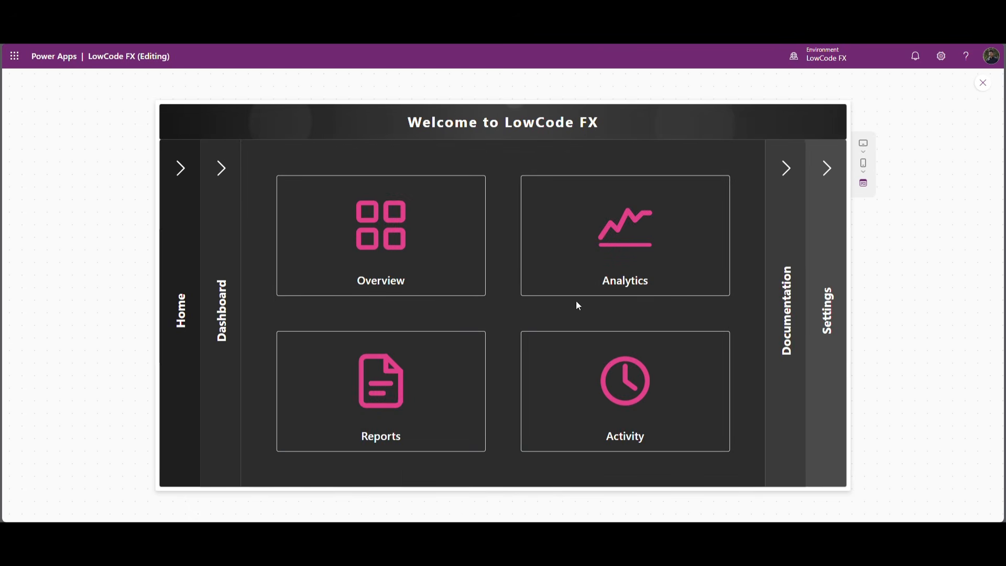
pyautogui.click(192, 175)
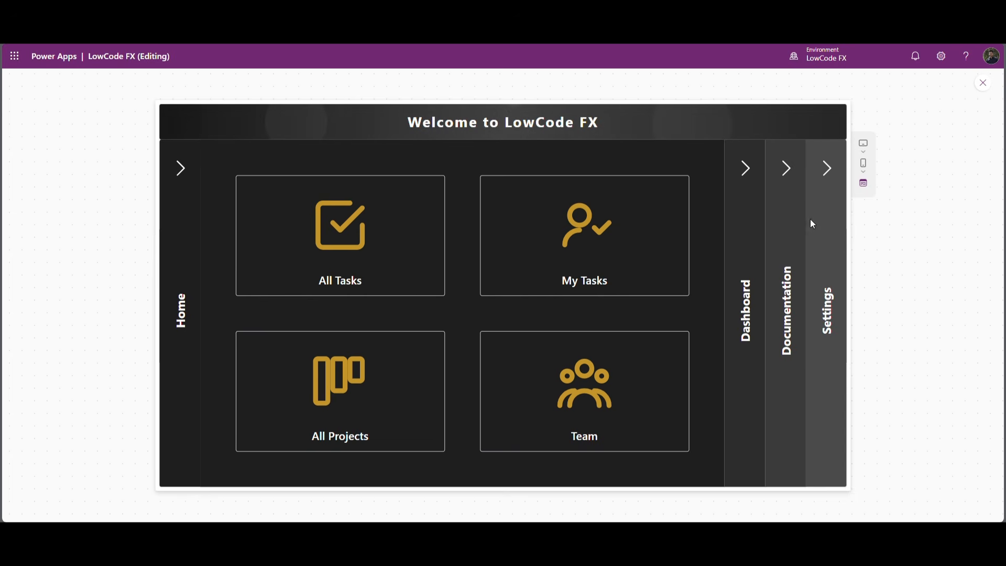
# Expand the Dashboard, Documentation and Settings sections once more and return through Documentation to Dashboard.
pyautogui.click(749, 170)
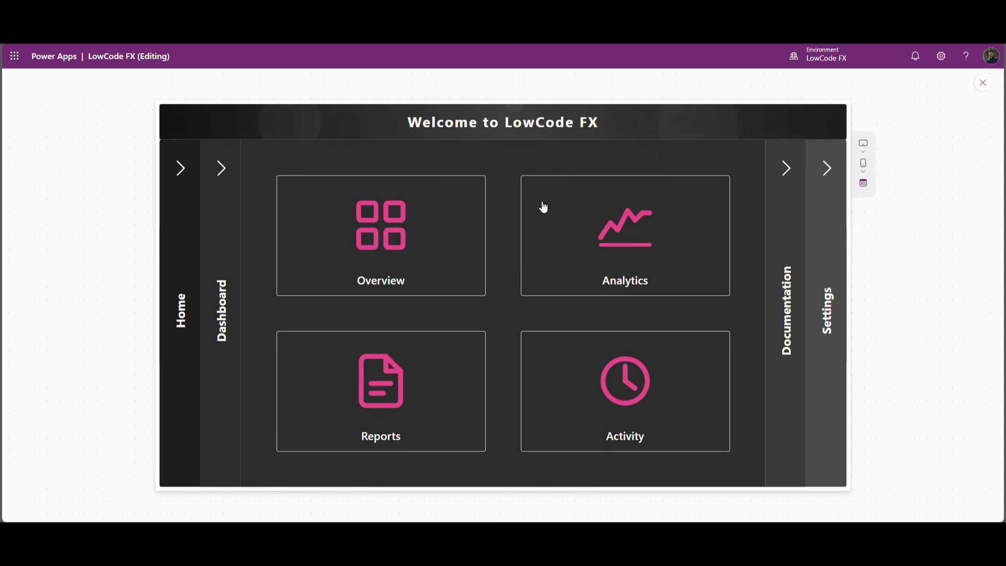
pyautogui.click(785, 168)
pyautogui.click(836, 172)
pyautogui.click(262, 169)
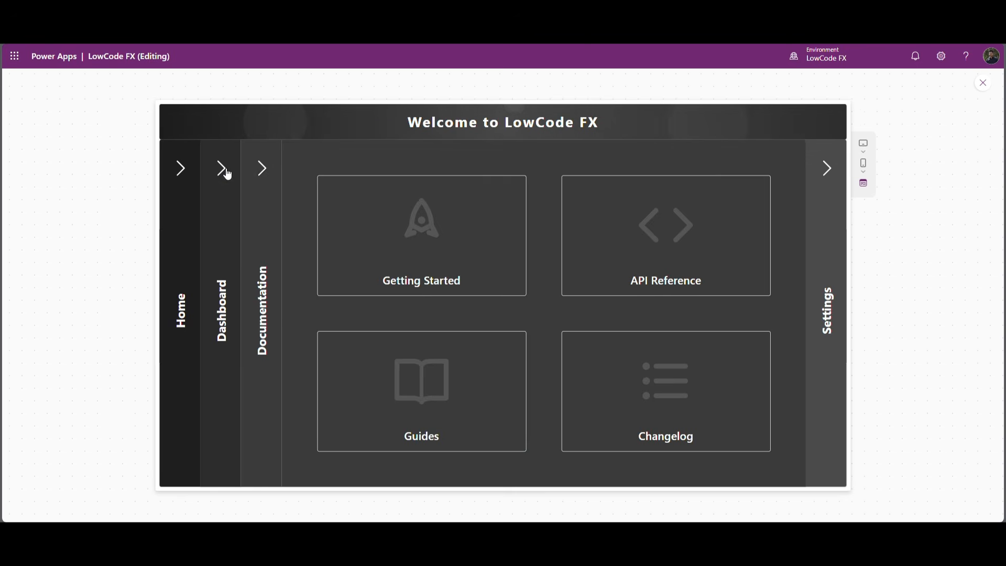
pyautogui.click(224, 170)
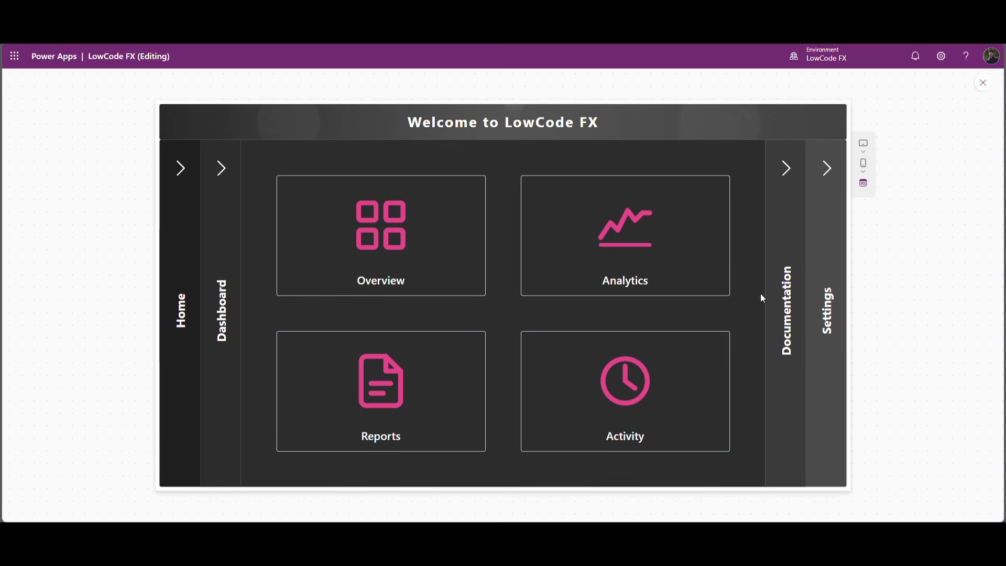